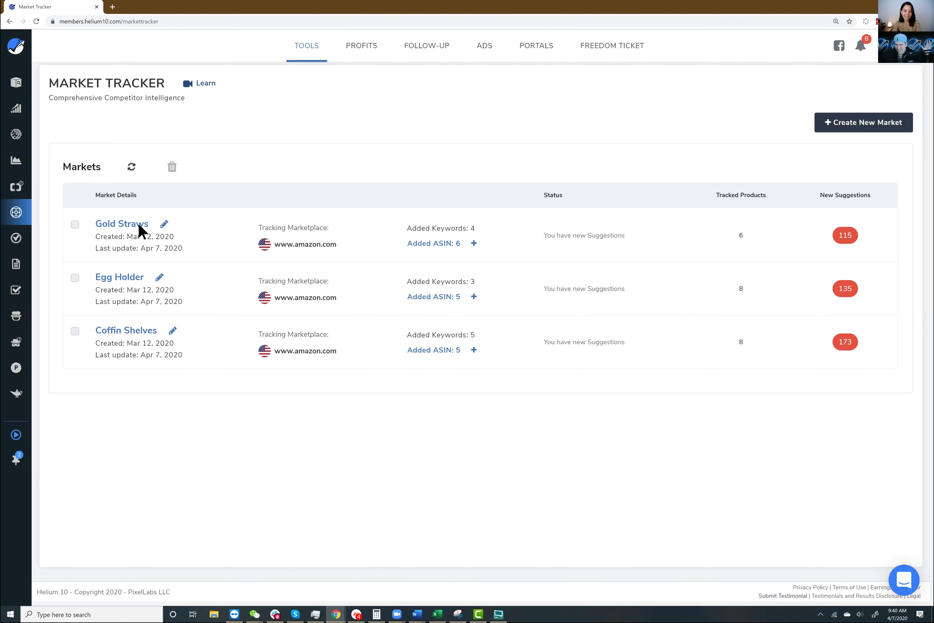
- Open the Coffin Shelves market and examine the product marked as own in its product list
click(141, 335)
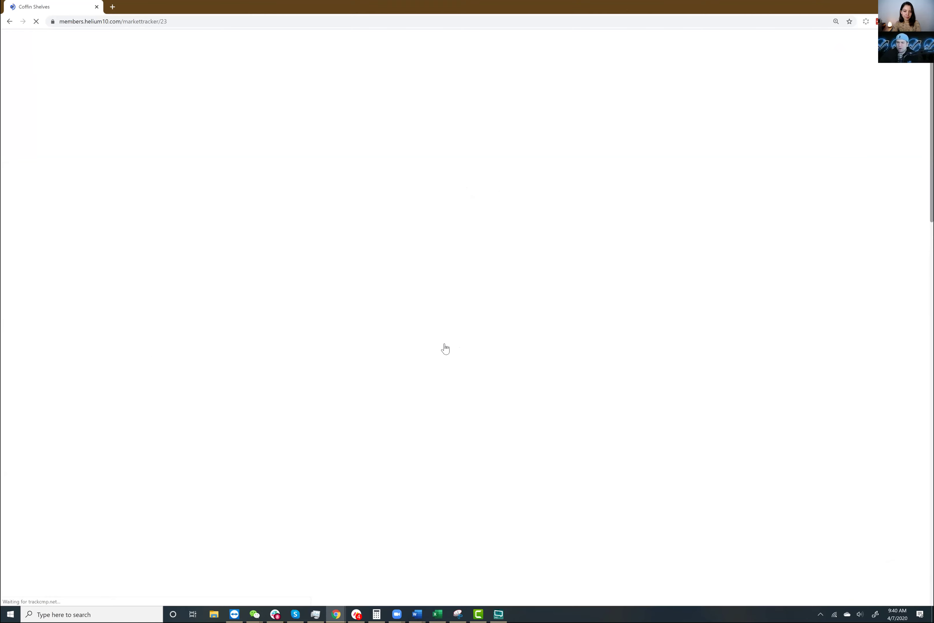
scroll(445, 348, down, 7)
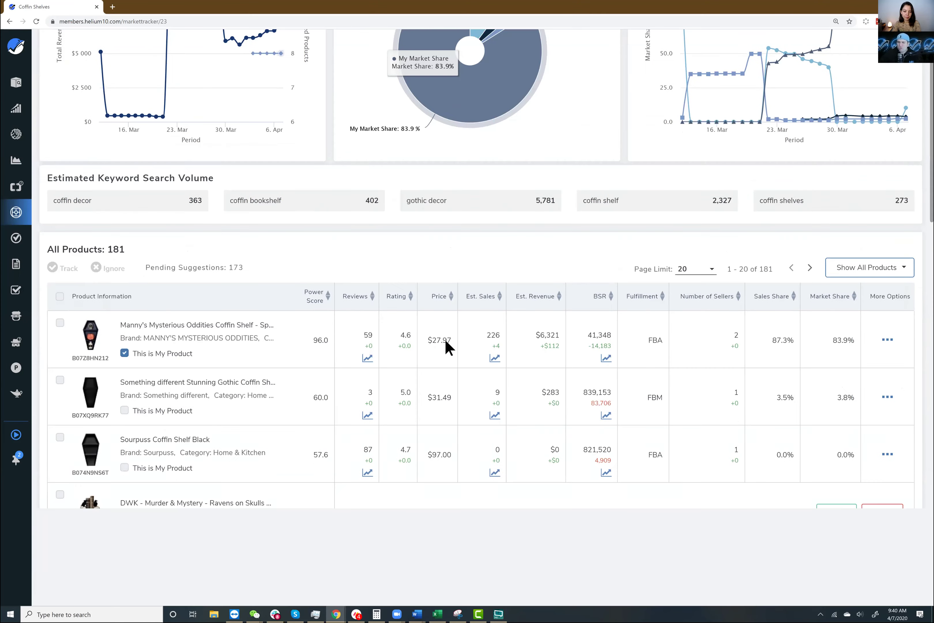
scroll(446, 348, up, 4)
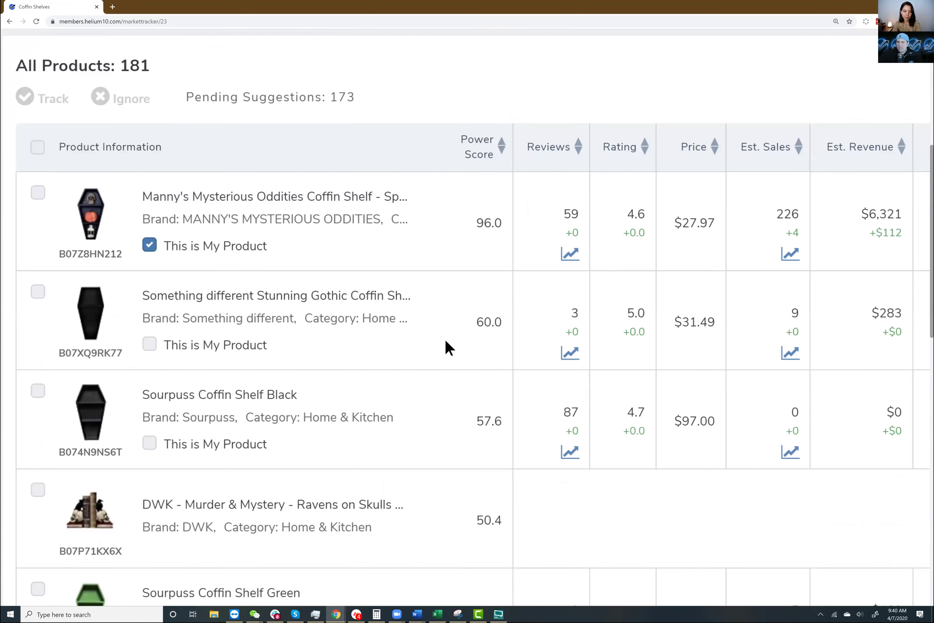
scroll(446, 348, up, 2)
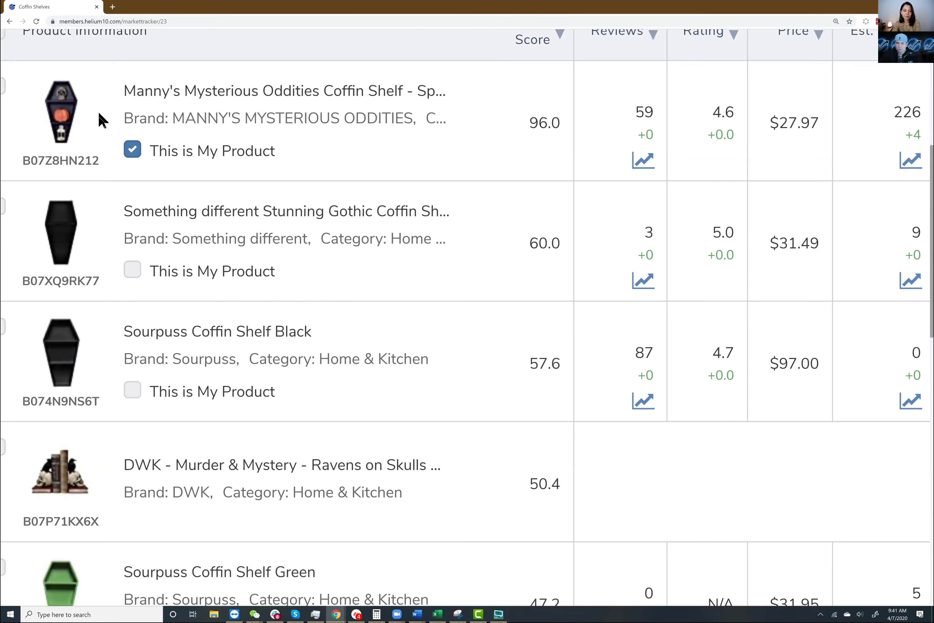
scroll(170, 145, up, 10)
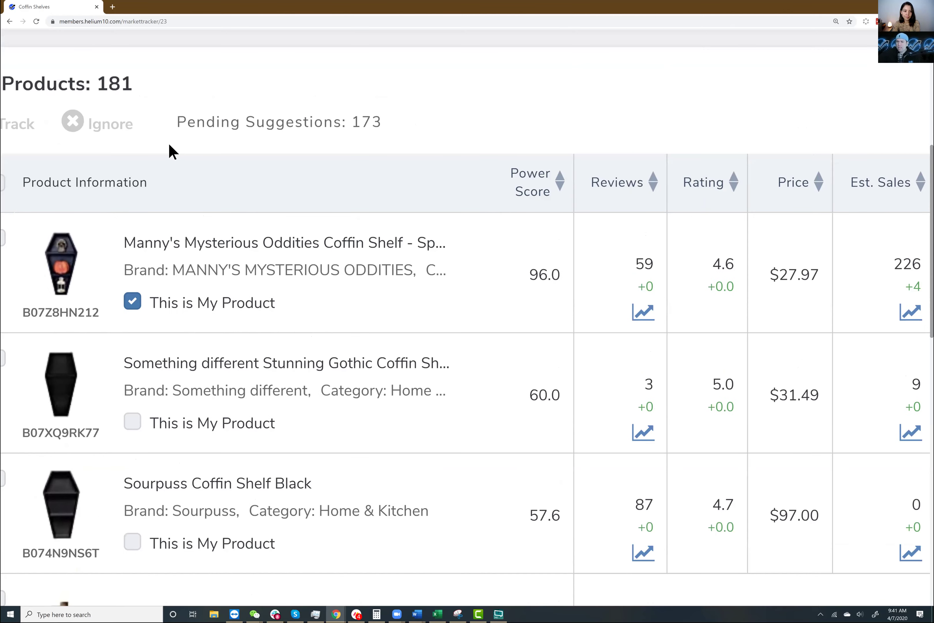
scroll(169, 152, up, 5)
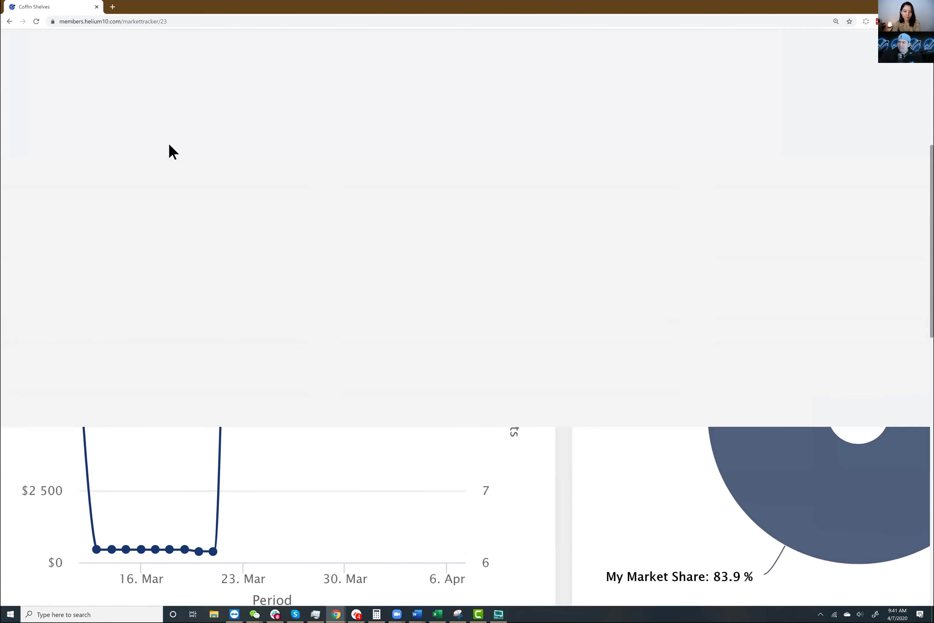
- Examine the keywords tracked for the Coffin Shelves market
key(ctrl+minus)
key(ctrl+minus)
key(ctrl+minus)
key(ctrl+minus)
key(ctrl+minus)
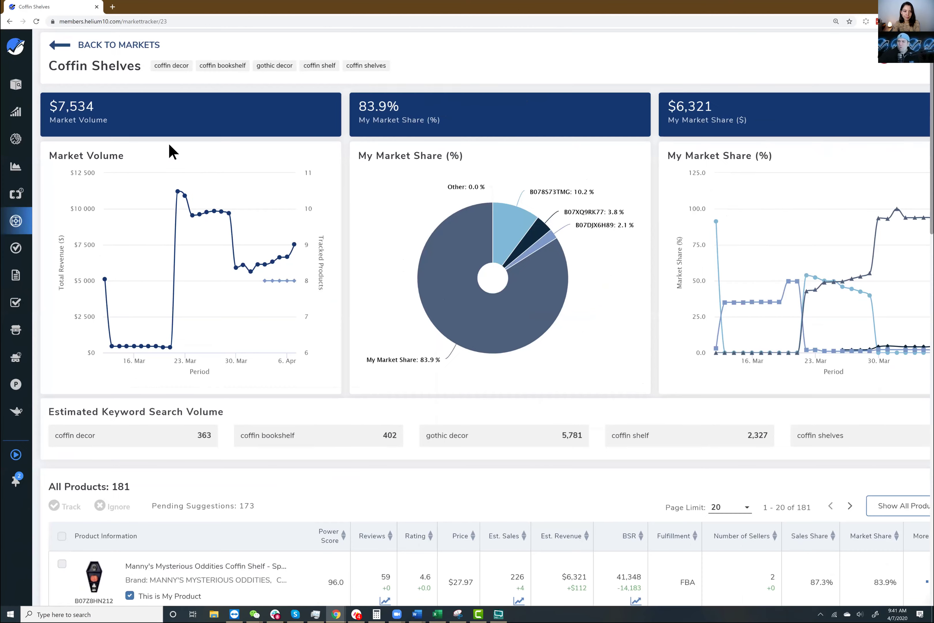
key(ctrl+minus)
scroll(168, 142, up, 5)
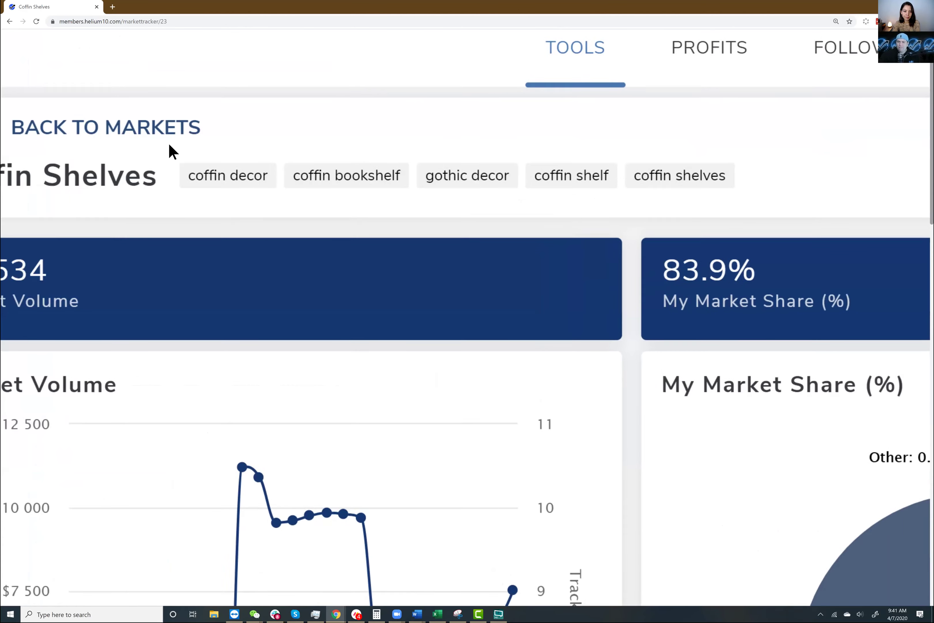
key(ctrl+minus)
scroll(168, 142, up, 4)
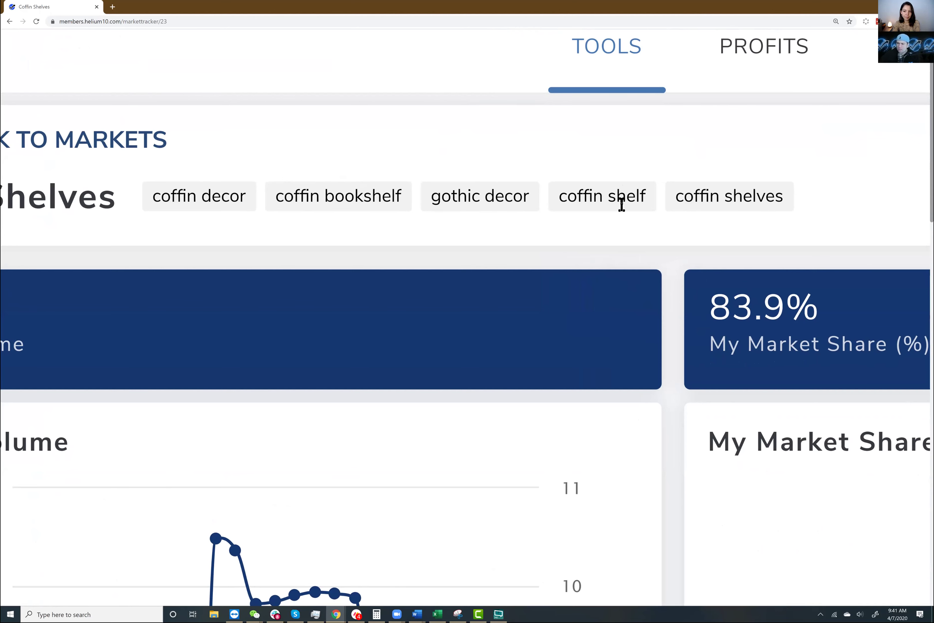
- Open amazon.com in a new browser tab and search it for "coffin shelf"
click(112, 7)
text(amazon.com)
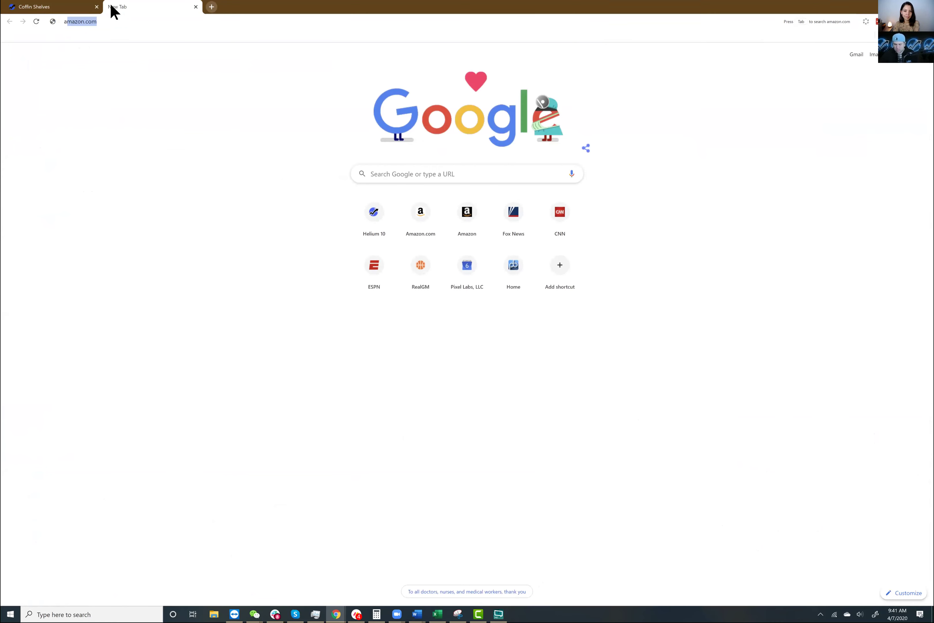
key(Return)
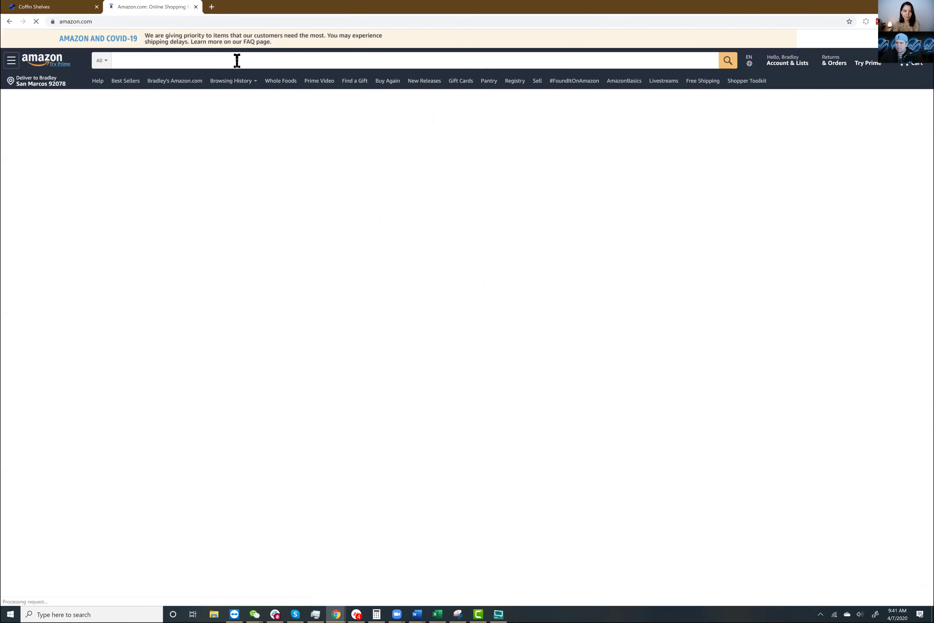
text(coffin shelf)
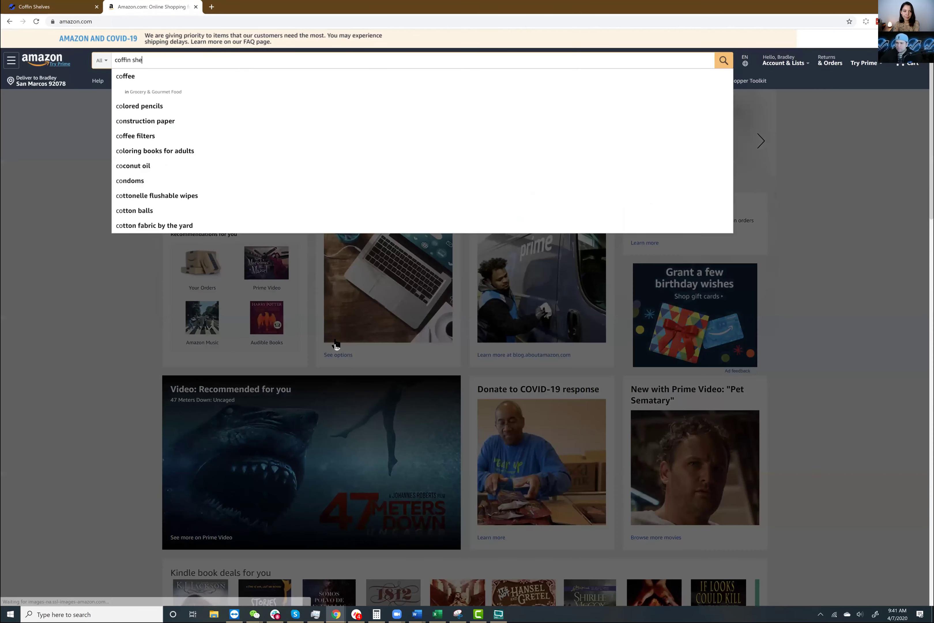
key(Return)
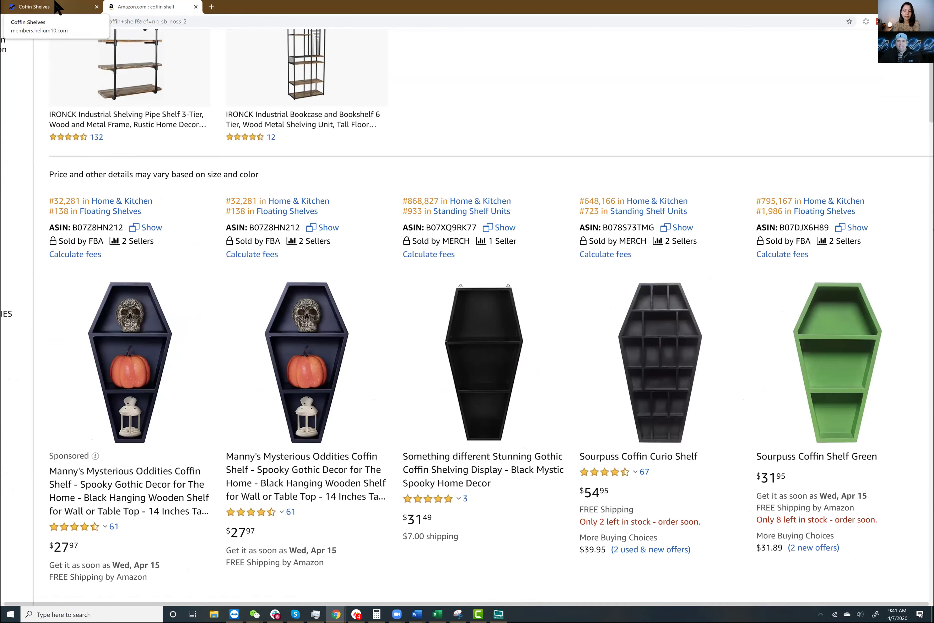
- Return to the Coffin Shelves market in Market Tracker and examine the My Market Share (%) pie chart
click(58, 7)
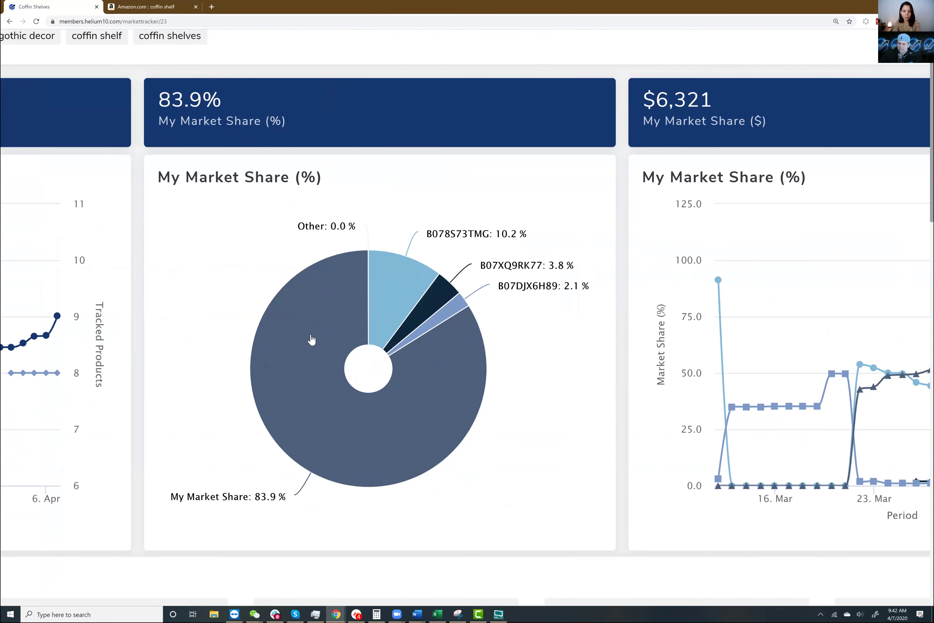
mouse_move(312, 290)
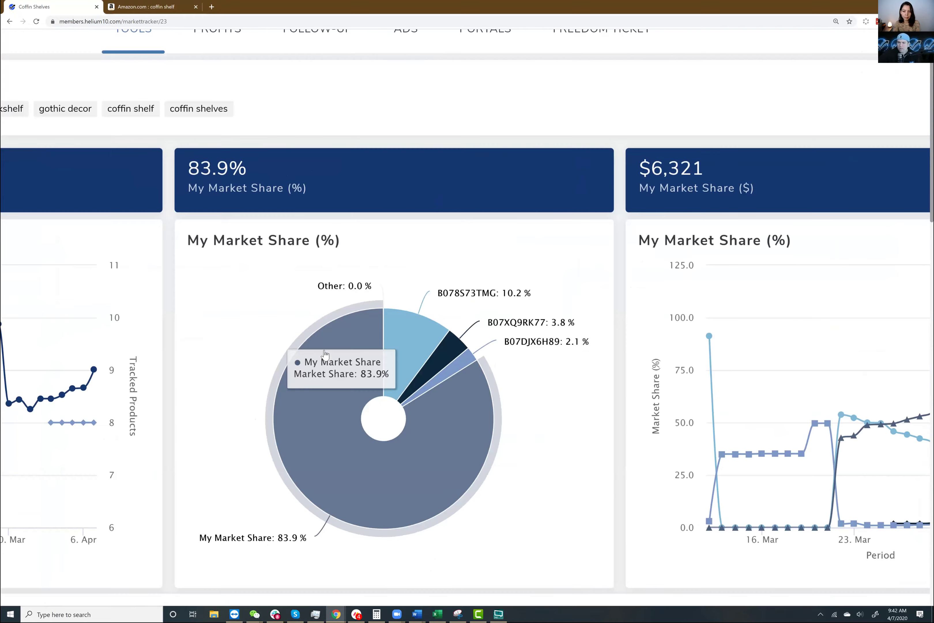
key(ctrl+minus)
key(ctrl+minus)
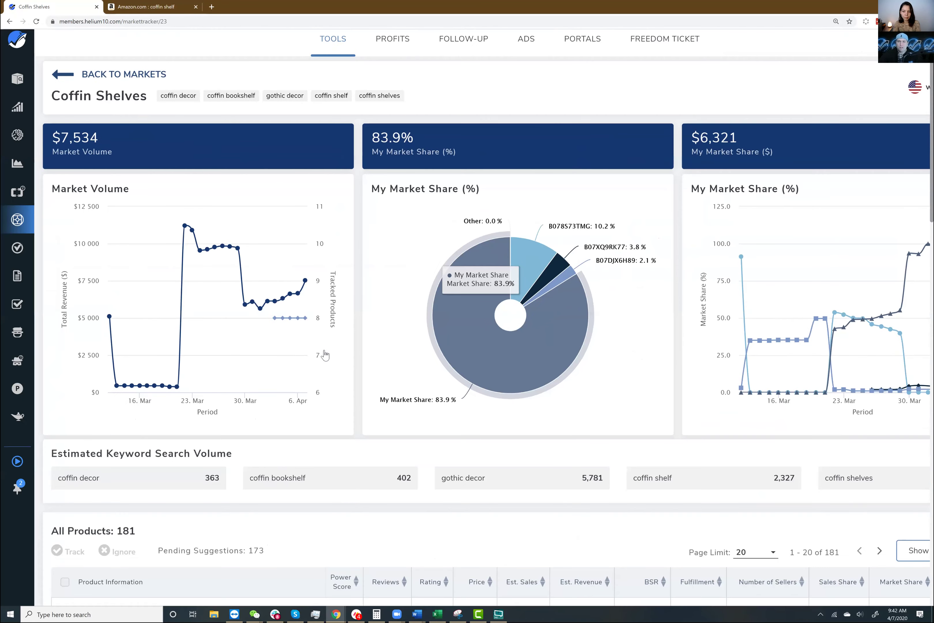
- Examine the Market Volume and My Market Share ($) figures of the market up close
key(ctrl+plus)
key(ctrl+plus)
key(ctrl+plus)
key(ctrl+plus)
key(ctrl+plus)
key(ctrl+plus)
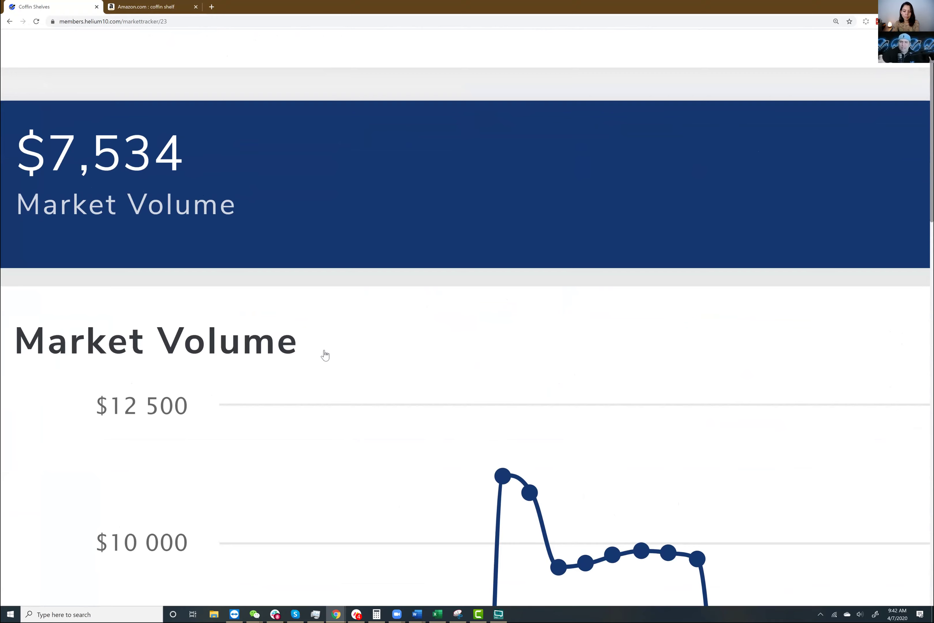
scroll(325, 355, down, 5)
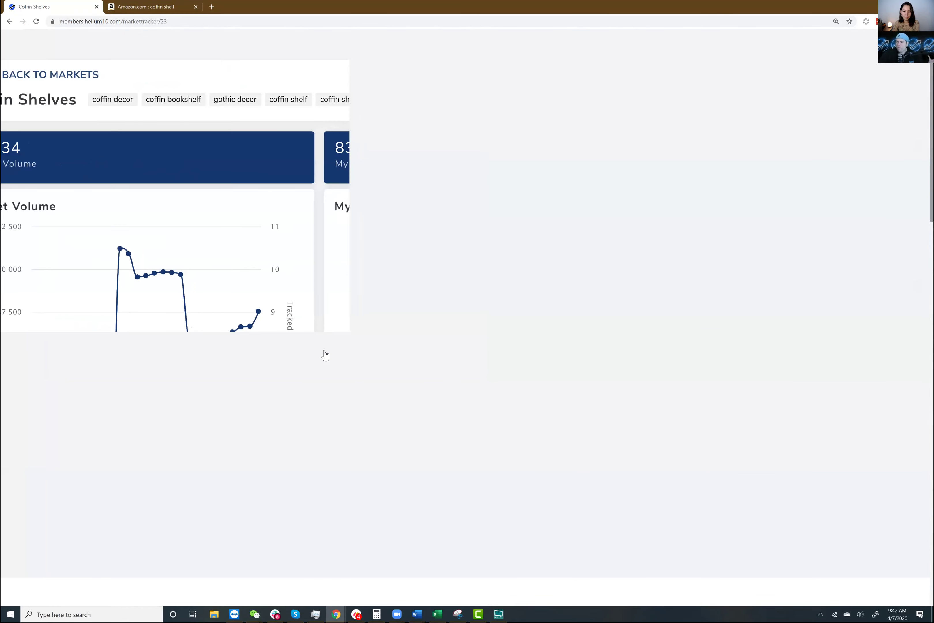
scroll(325, 355, up, 5)
scroll(325, 355, up, 4)
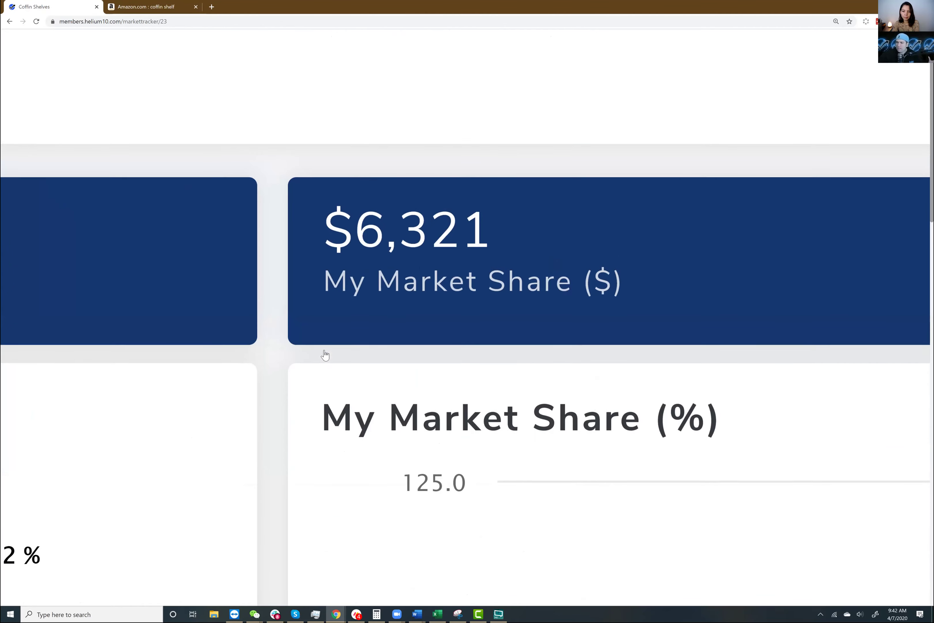
scroll(325, 355, down, 4)
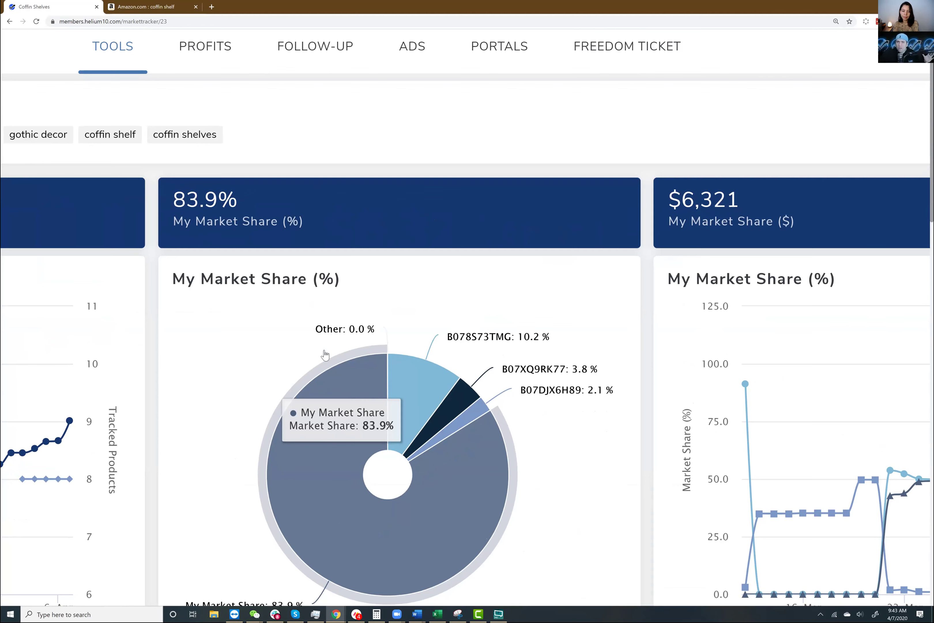
- Examine the line chart showing each product's market share over the tracked period
key(ctrl+minus)
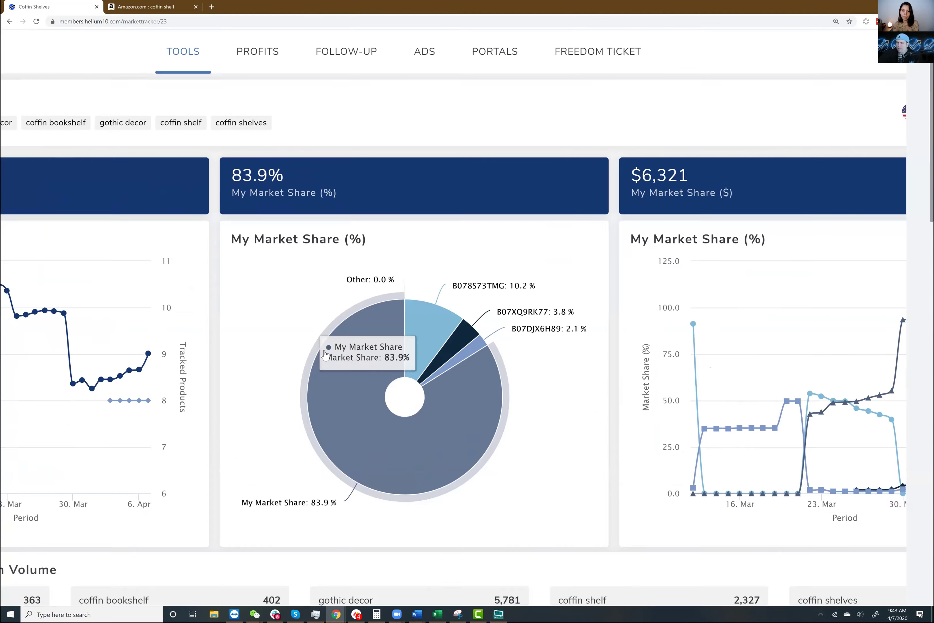
key(ctrl+minus)
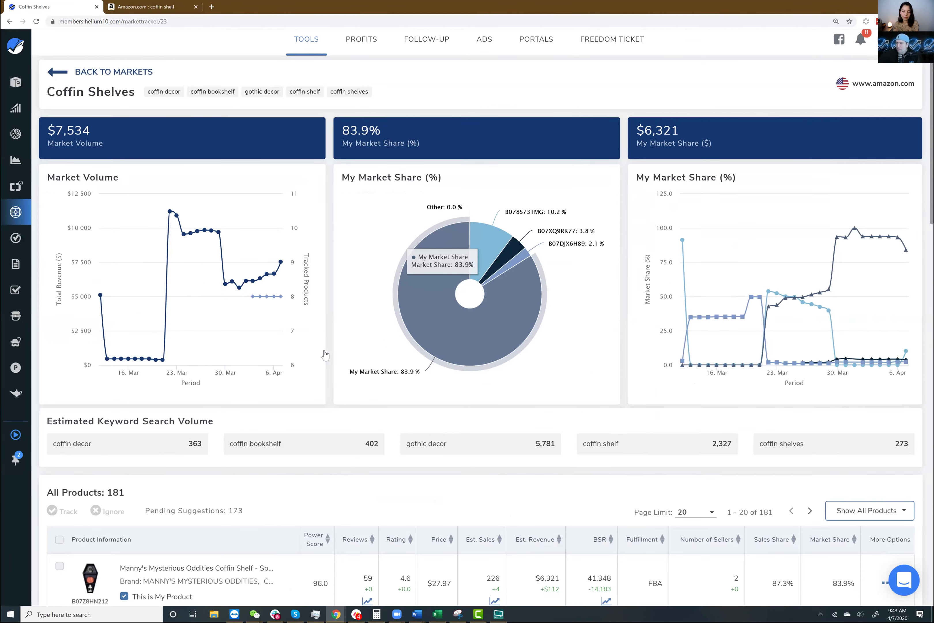
scroll(324, 353, up, 10)
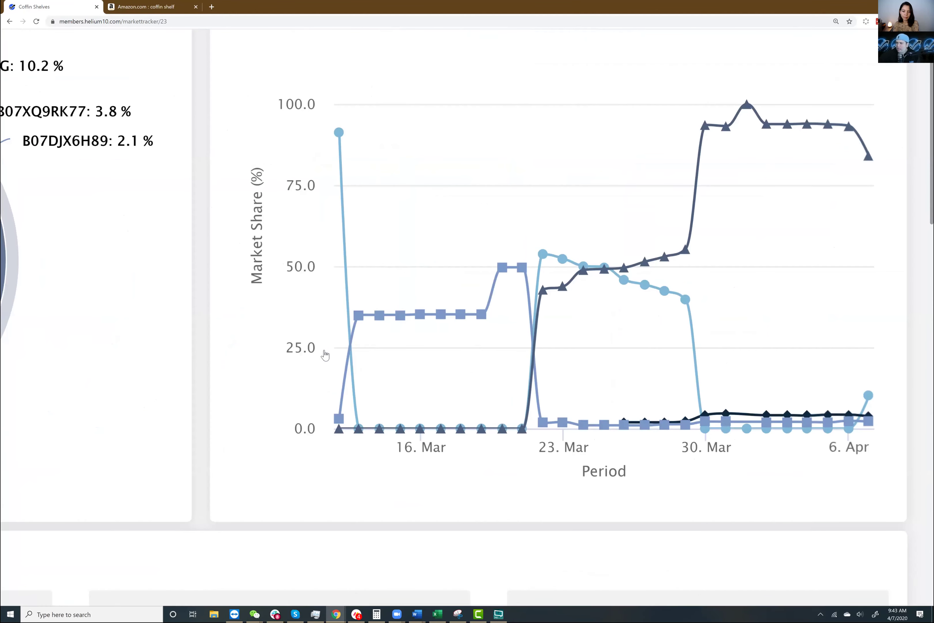
scroll(325, 354, down, 10)
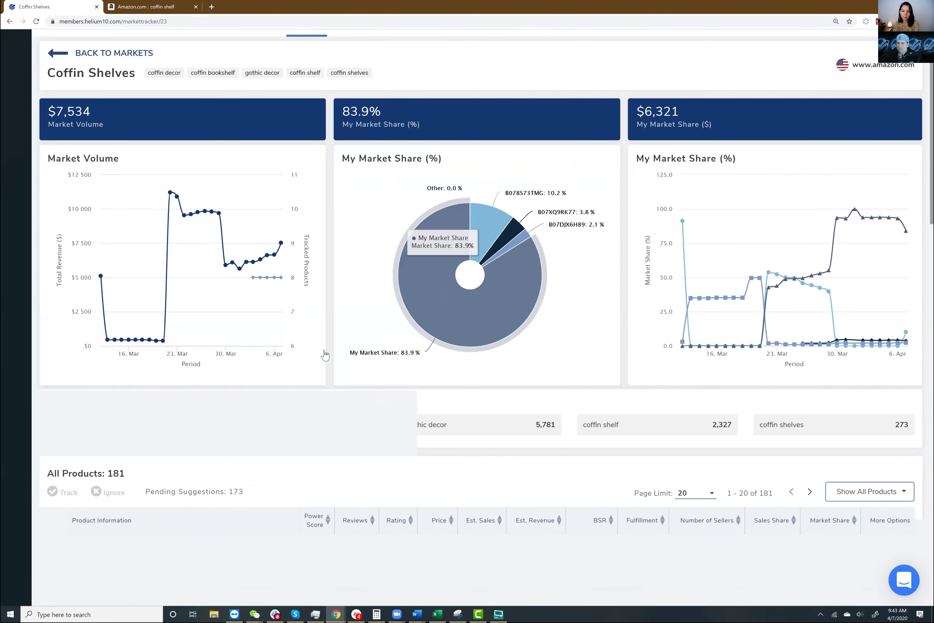
- Review the All Products table, comparing the tracked coffin shelves with the pending product suggestions
scroll(324, 353, down, 4)
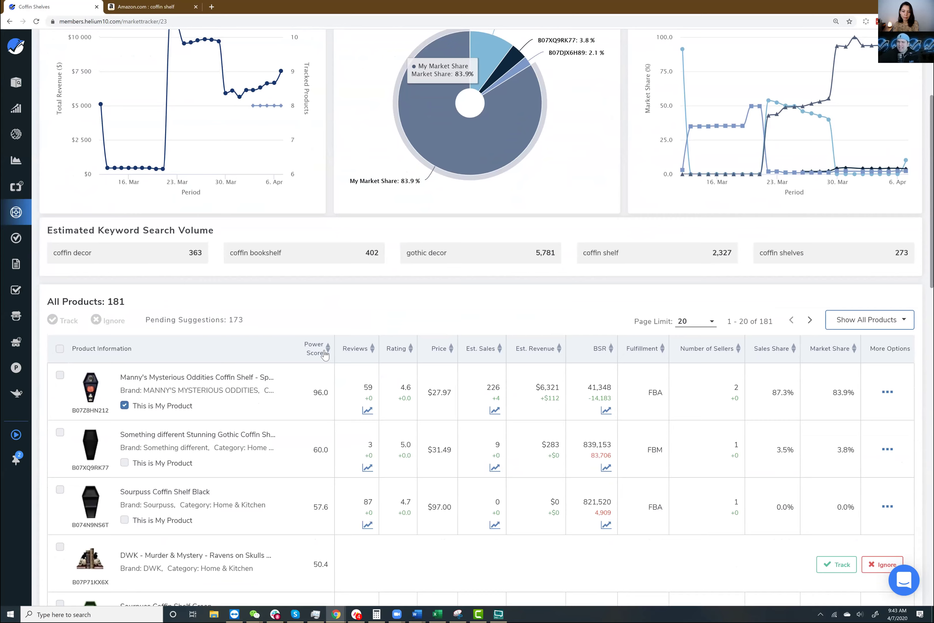
scroll(325, 353, down, 2)
scroll(324, 353, down, 3)
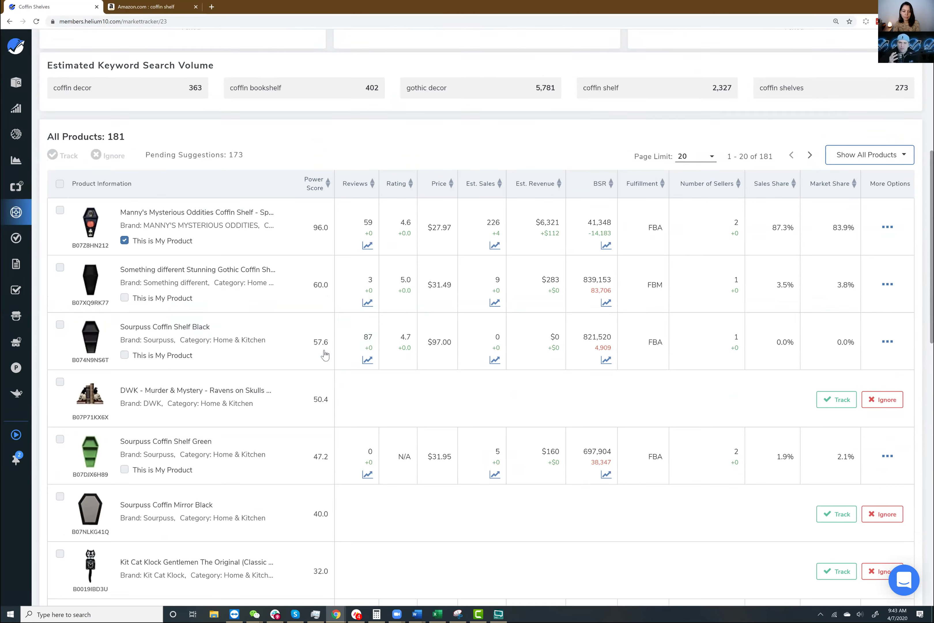
scroll(324, 355, down, 1)
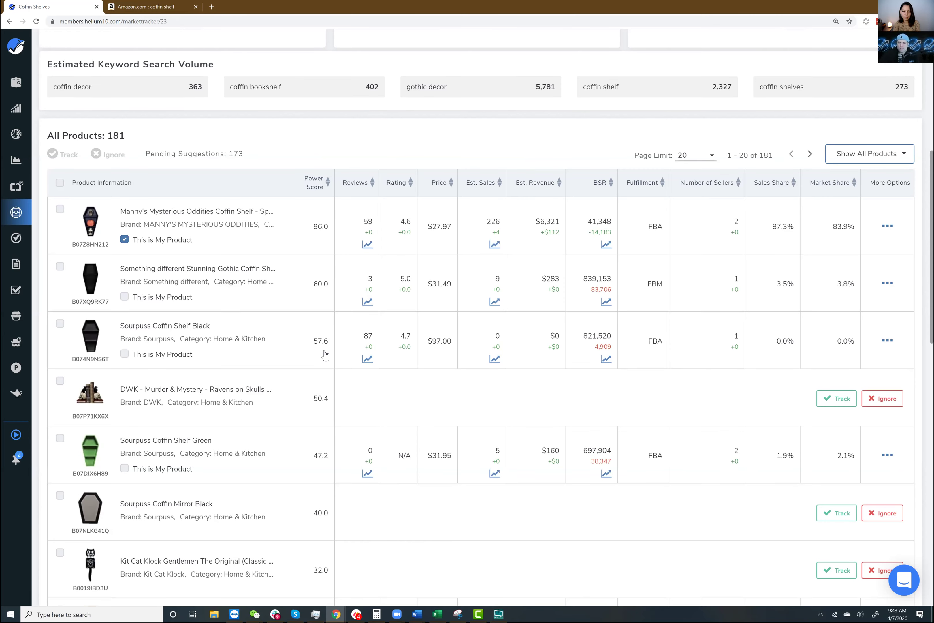
scroll(325, 354, down, 3)
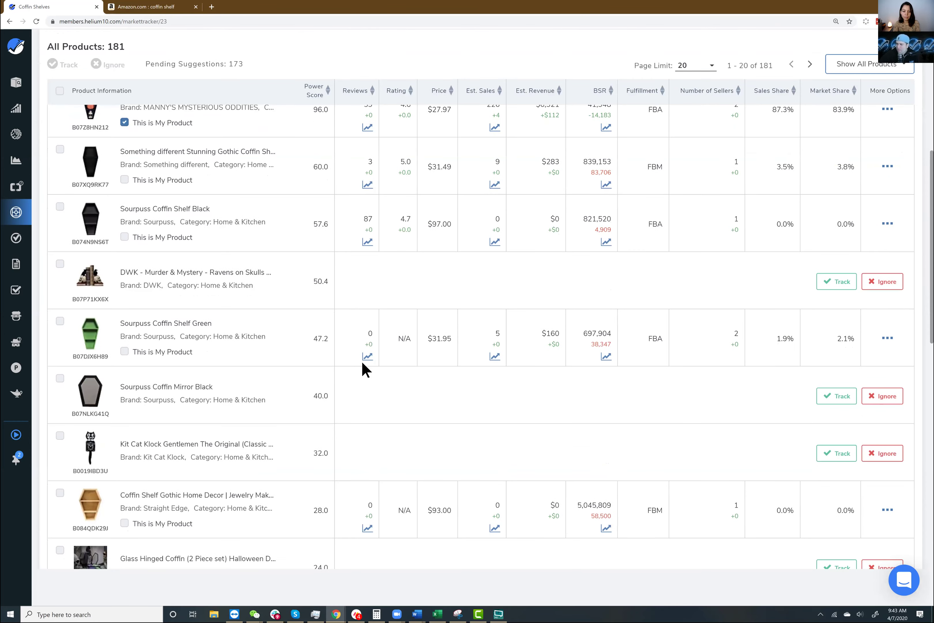
scroll(324, 354, up, 1)
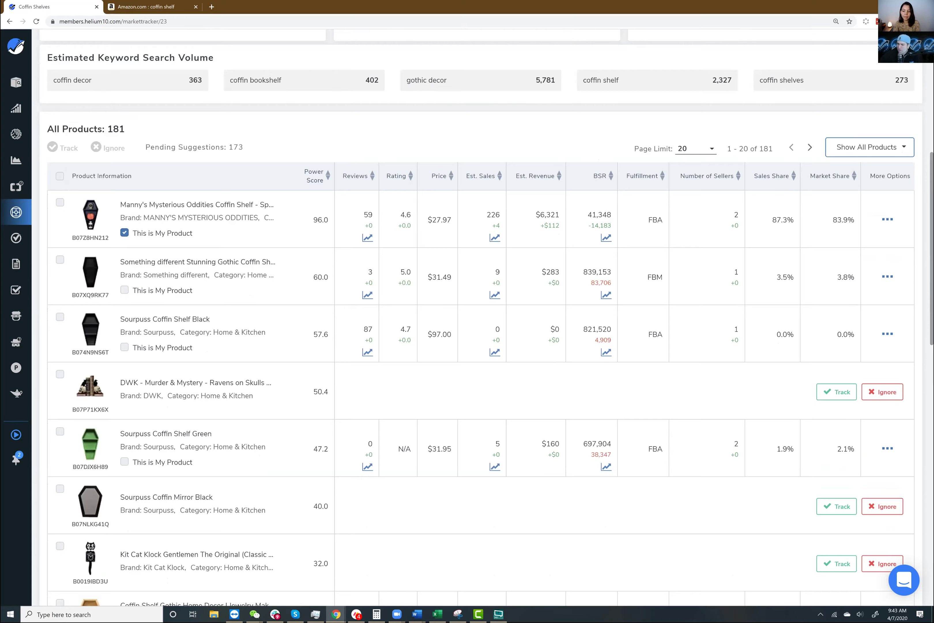
scroll(382, 404, down, 2)
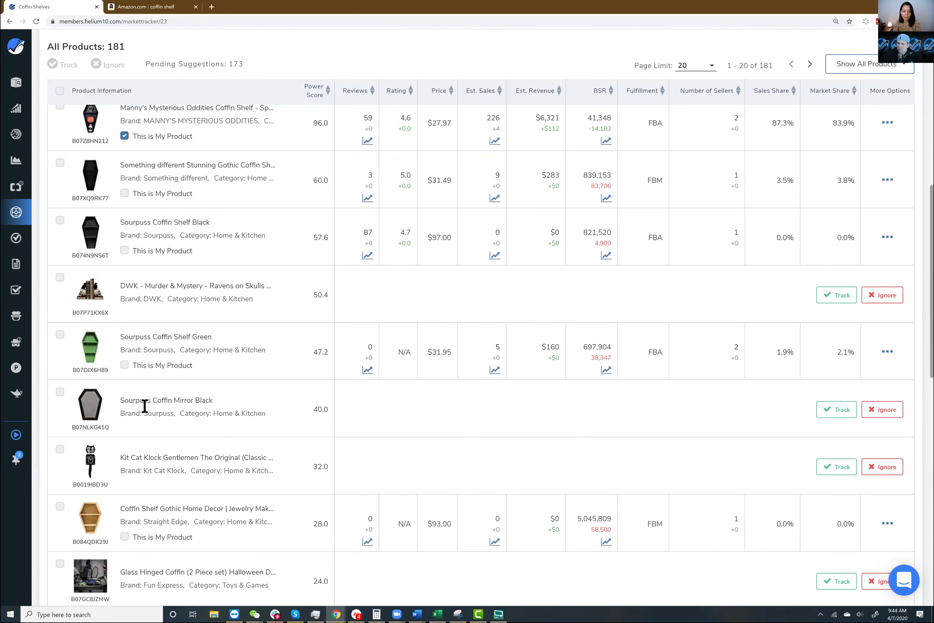
- Examine the suggested Sourpuss Coffin Mirror Black product and the Track and Ignore options offered for it
scroll(145, 406, up, 3)
scroll(145, 405, up, 3)
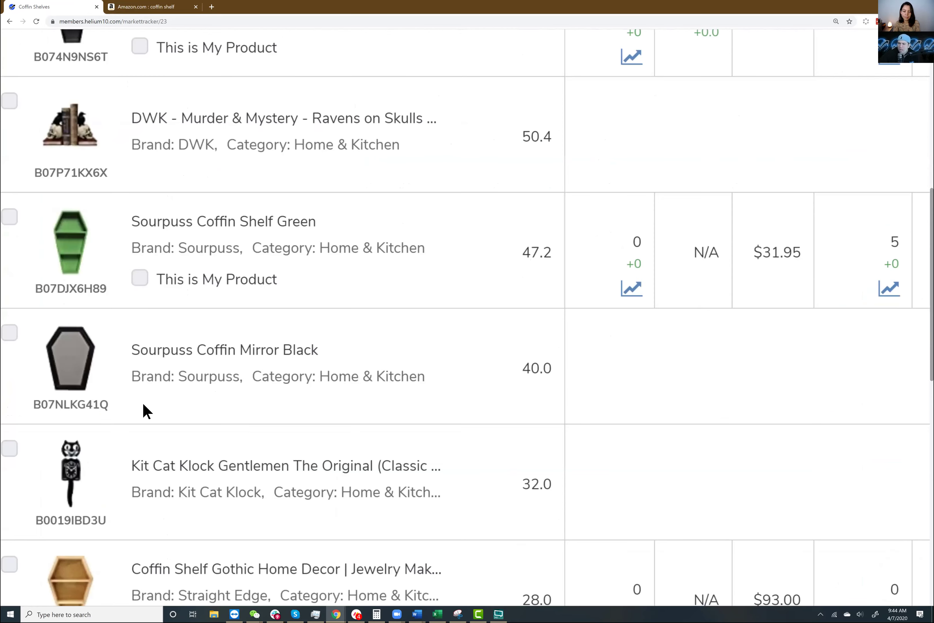
scroll(145, 405, down, 1)
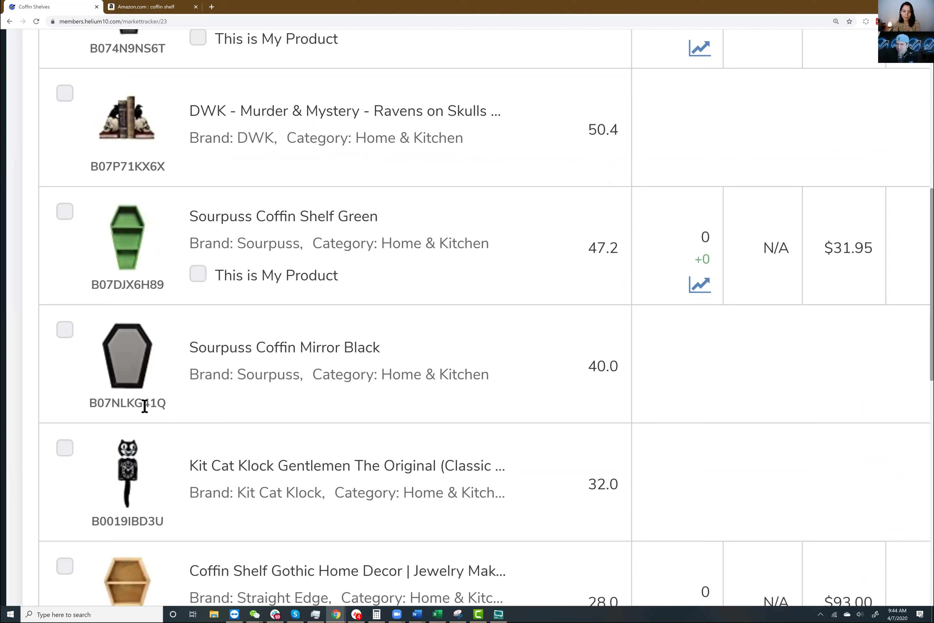
scroll(144, 405, right, 5)
scroll(145, 405, up, 2)
scroll(145, 406, right, 8)
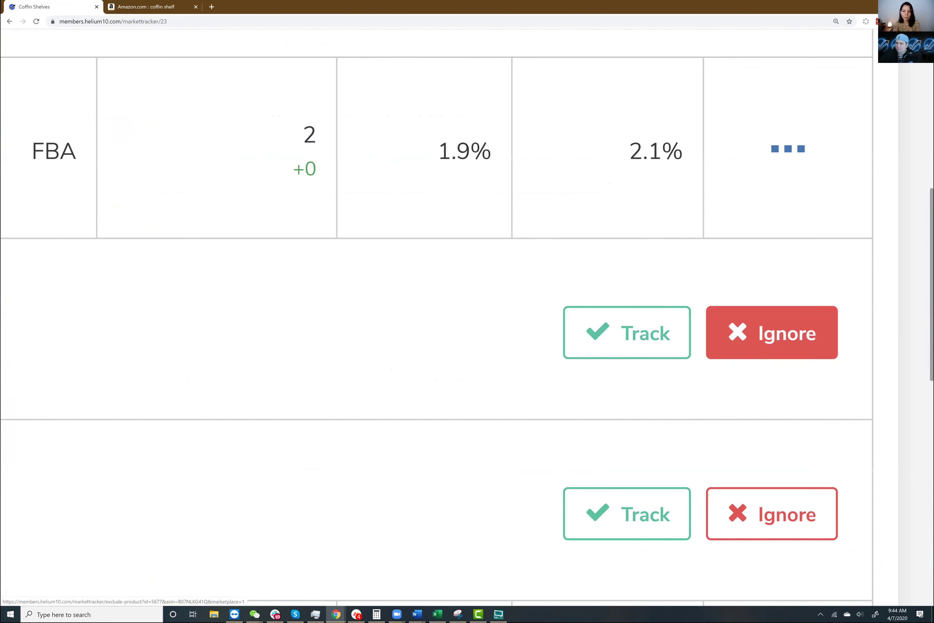
key(ctrl+minus)
key(ctrl+minus)
key(ctrl+minus)
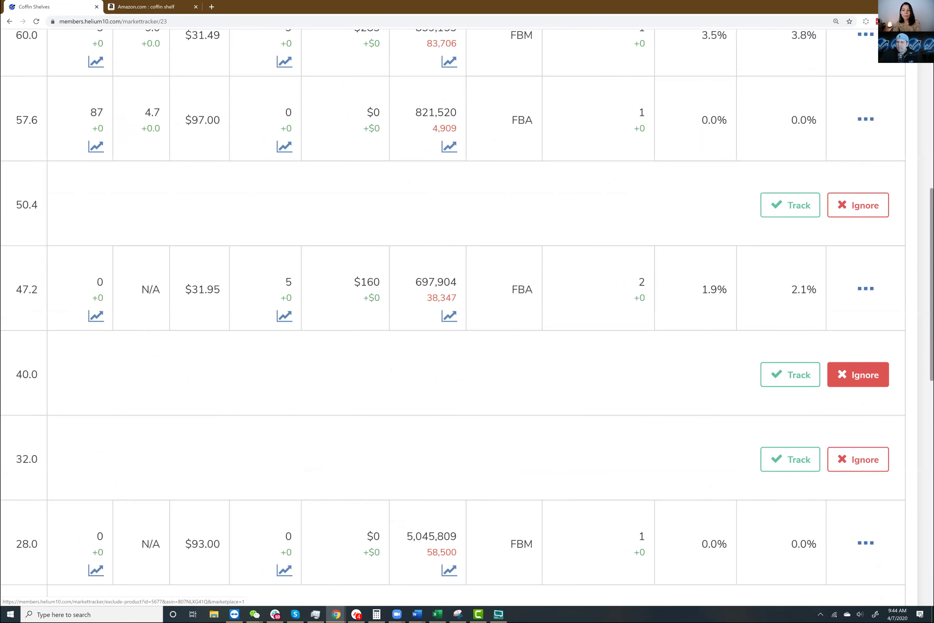
key(ctrl+minus)
key(ctrl+minus)
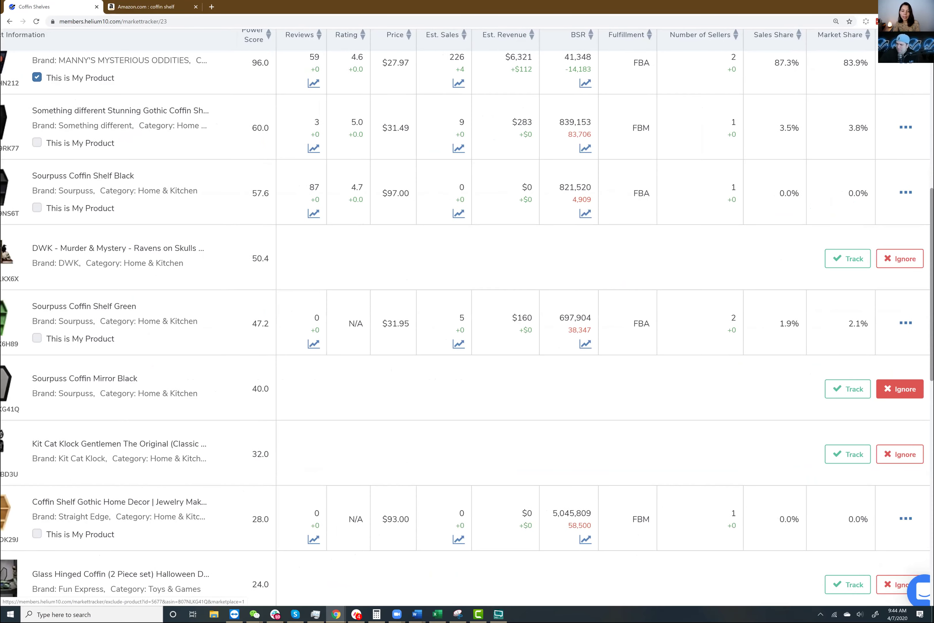
- Review the tracked and suggested products in the All Products table, along with the market's summary charts
key(ctrl+minus)
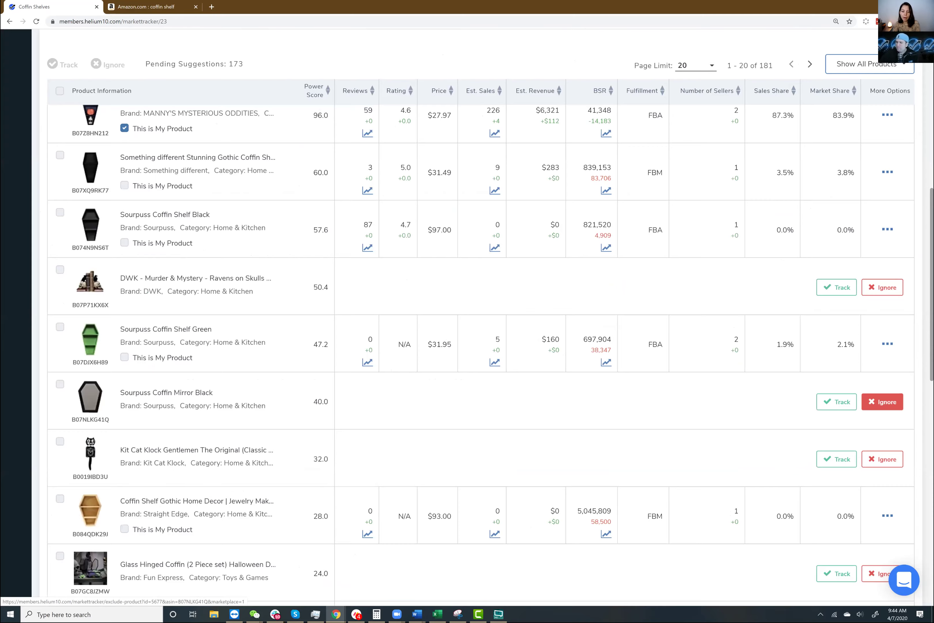
scroll(882, 401, down, 4)
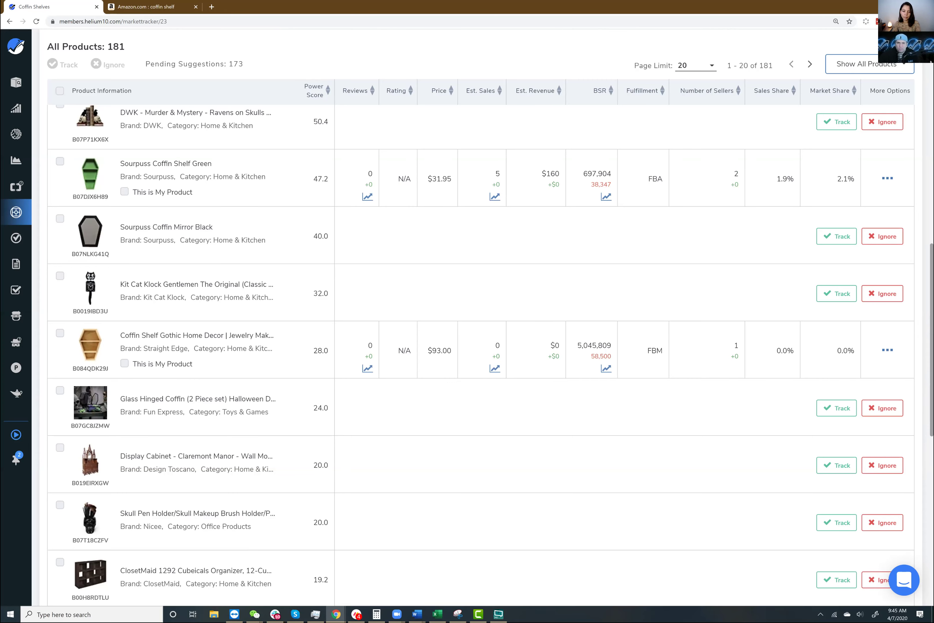
scroll(480, 353, up, 1)
scroll(480, 322, up, 5)
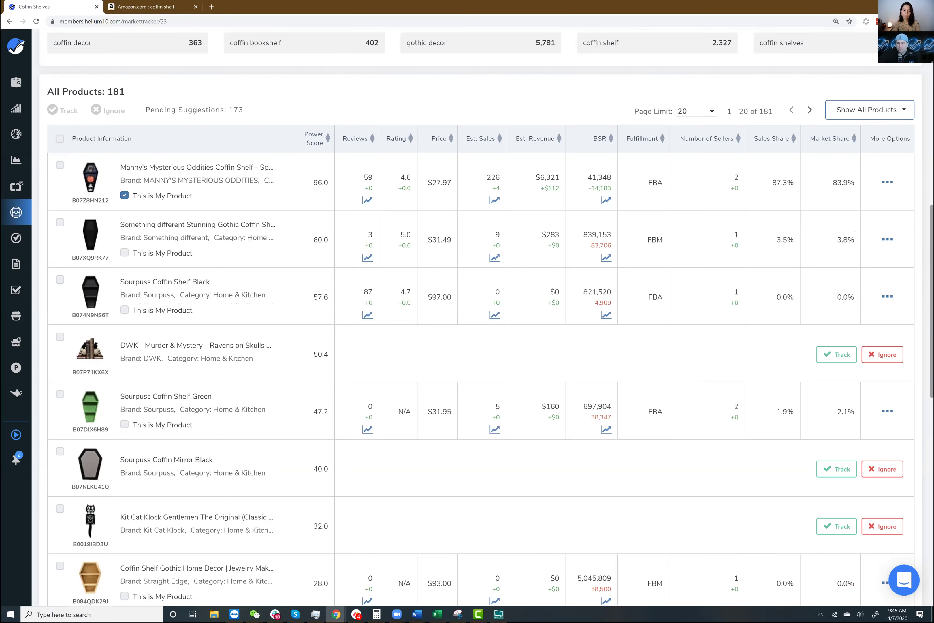
scroll(480, 321, up, 5)
key(ctrl+minus)
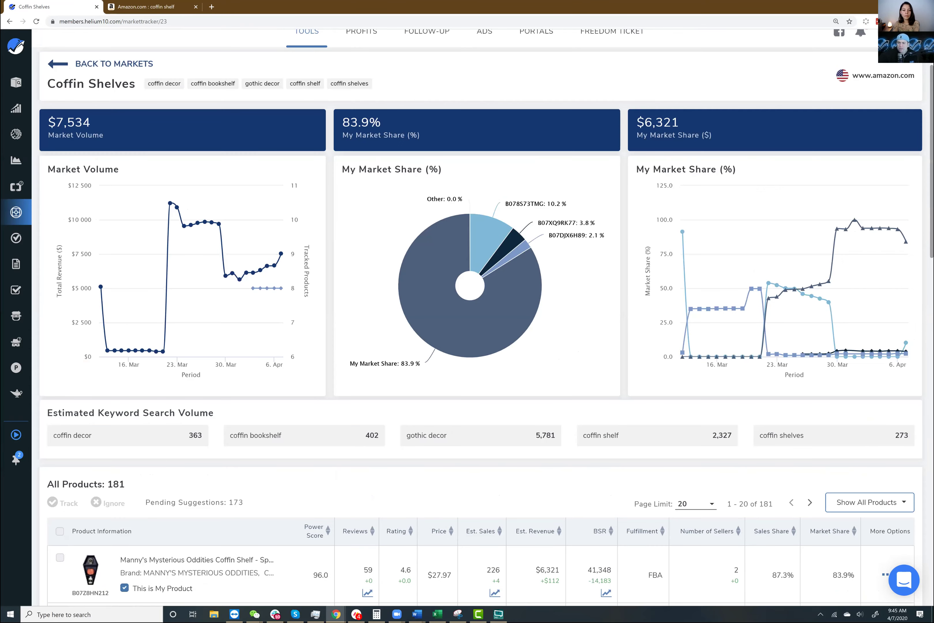
- Copy the ASIN B07NLKG41Q of the suggested Sourpuss Coffin Mirror Black from the All Products table
key(ctrl+plus)
scroll(480, 322, down, 7)
key(ctrl+plus)
key(ctrl+plus)
key(ctrl+plus)
key(ctrl+plus)
key(ctrl+plus)
key(ctrl+plus)
key(ctrl+plus)
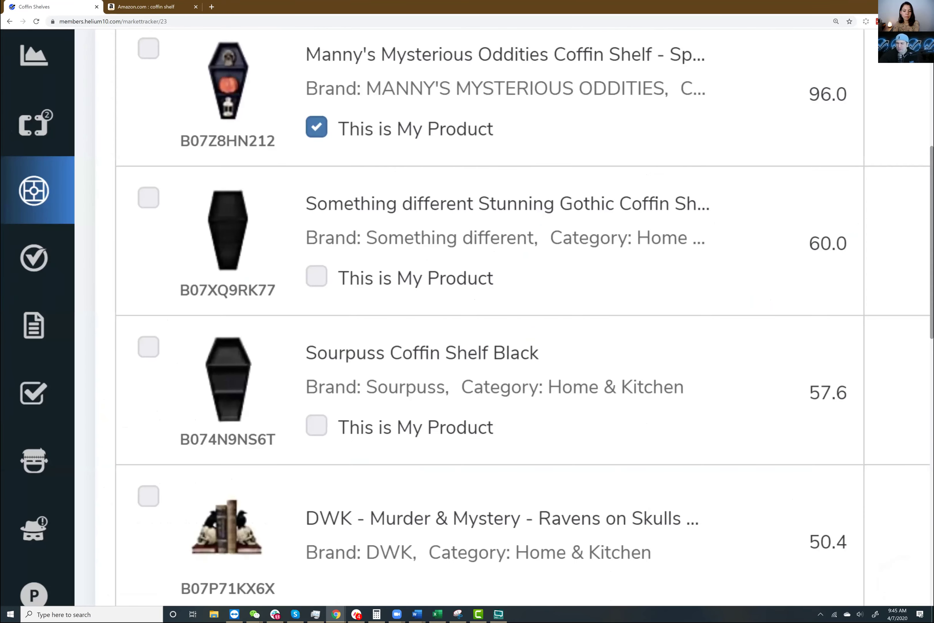
key(ctrl+plus)
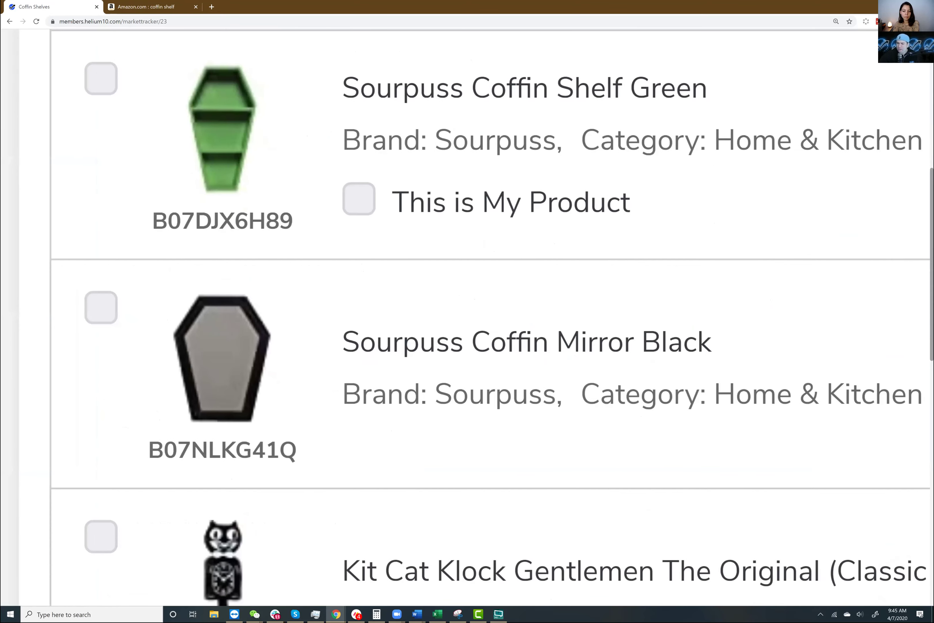
scroll(246, 390, right, 2)
scroll(246, 390, down, 1)
scroll(197, 422, right, 1)
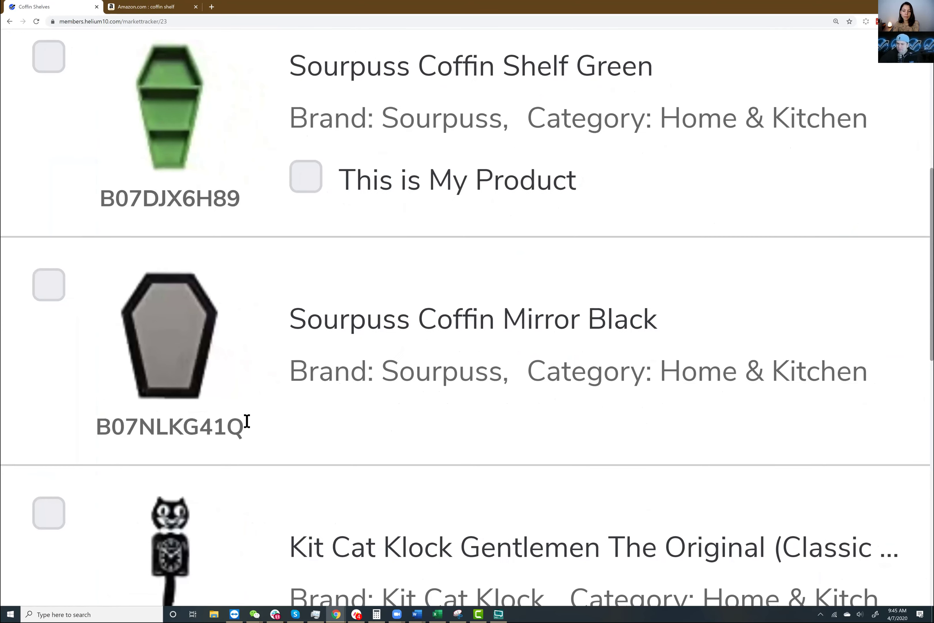
key(ctrl+minus)
scroll(130, 430, up, 1)
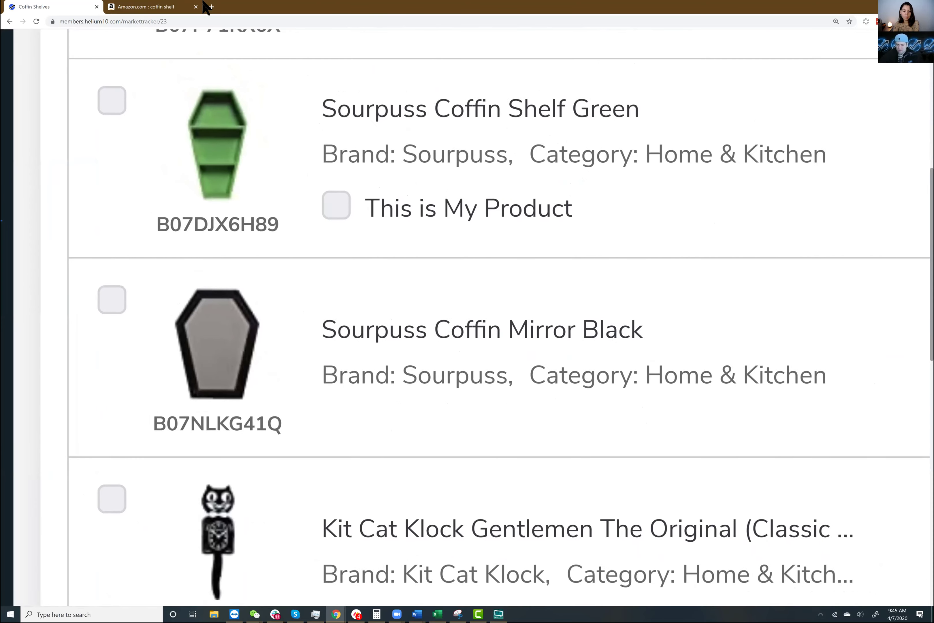
key(ctrl+minus)
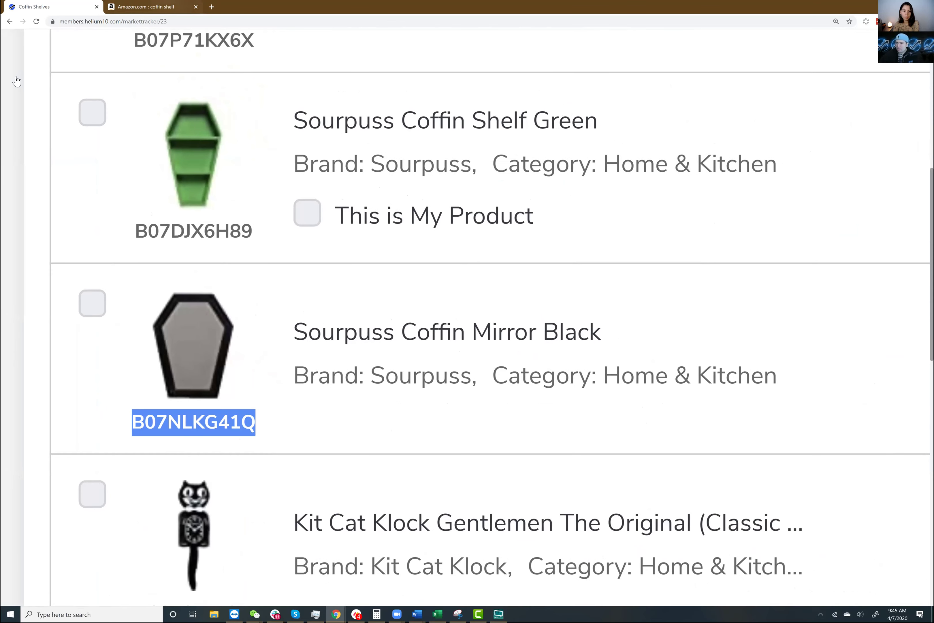
- Search Amazon for B07NLKG41Q and open the Sourpuss Coffin Mirror Black listing to examine its photo and details
key(ctrl+Tab)
scroll(67, 76, up, 1)
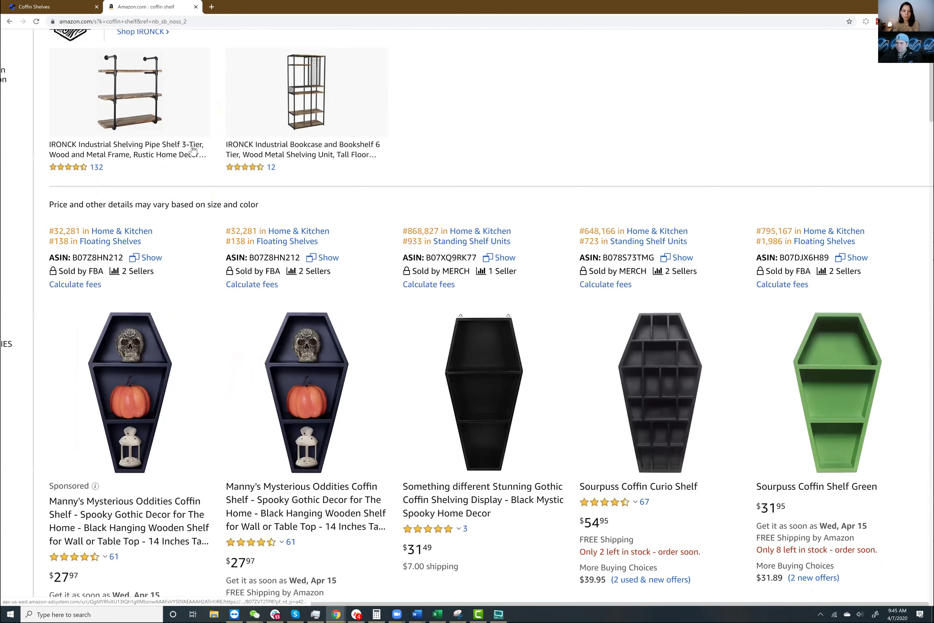
scroll(190, 149, up, 3)
key(ctrl+a)
text(B07NLKG41Q)
key(Return)
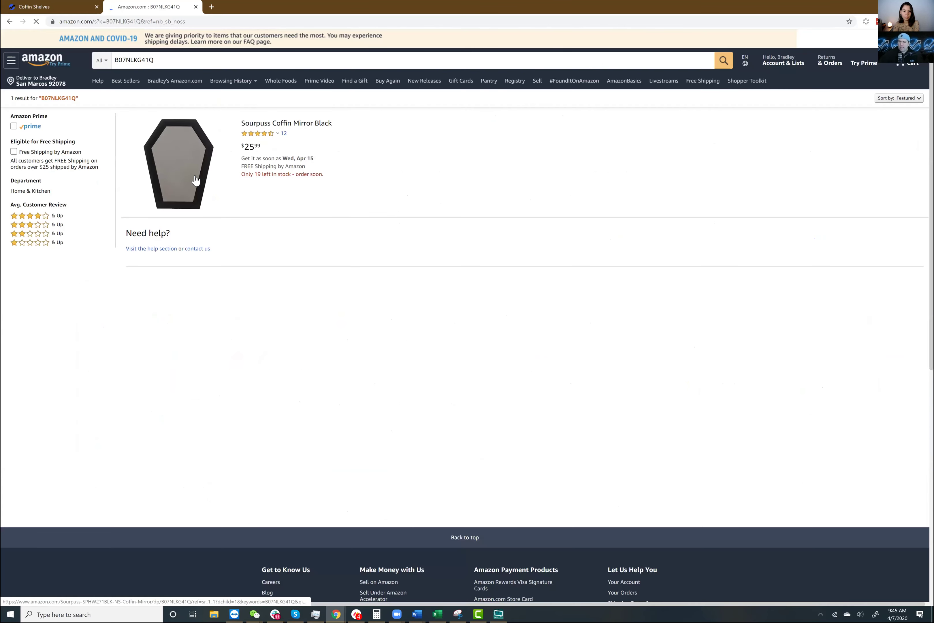
click(196, 180)
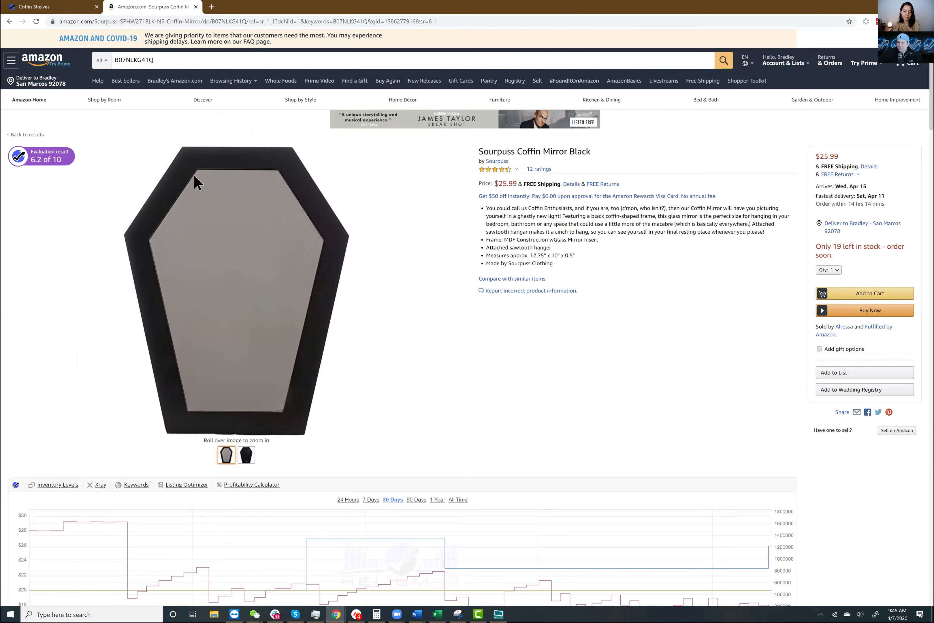
scroll(196, 181, up, 1)
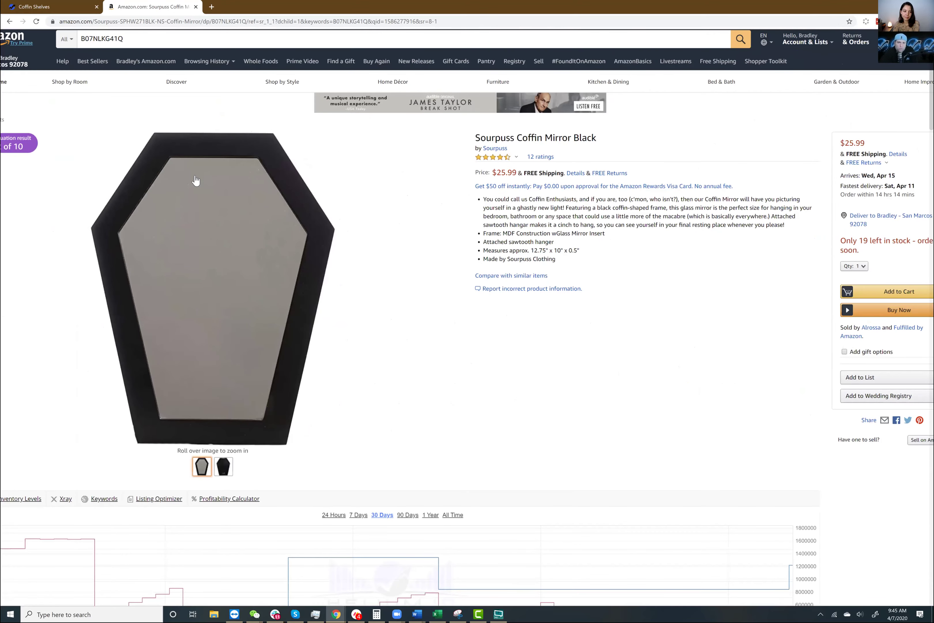
scroll(196, 180, up, 1)
scroll(196, 180, right, 1)
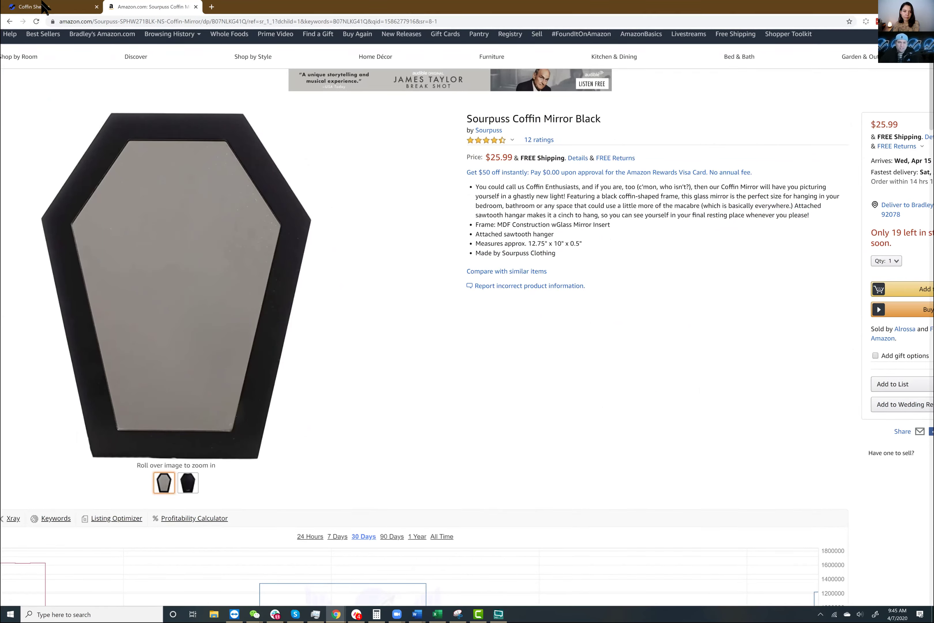
- Return to Market Tracker and review the remaining product suggestions, including the Skull Pen Holder, and the market overview charts
key(ctrl+shift+Tab)
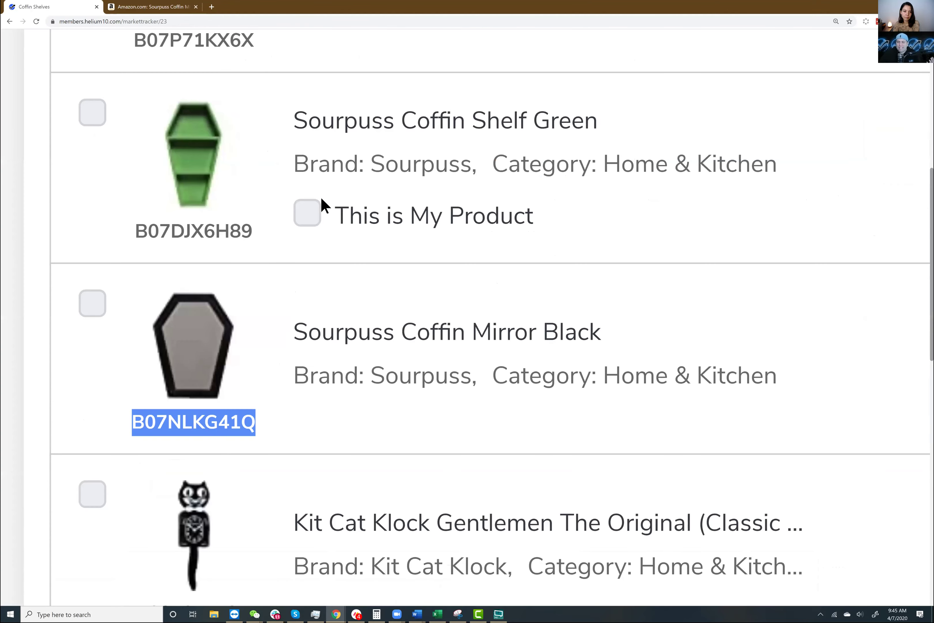
scroll(321, 200, down, 3)
scroll(226, 240, down, 8)
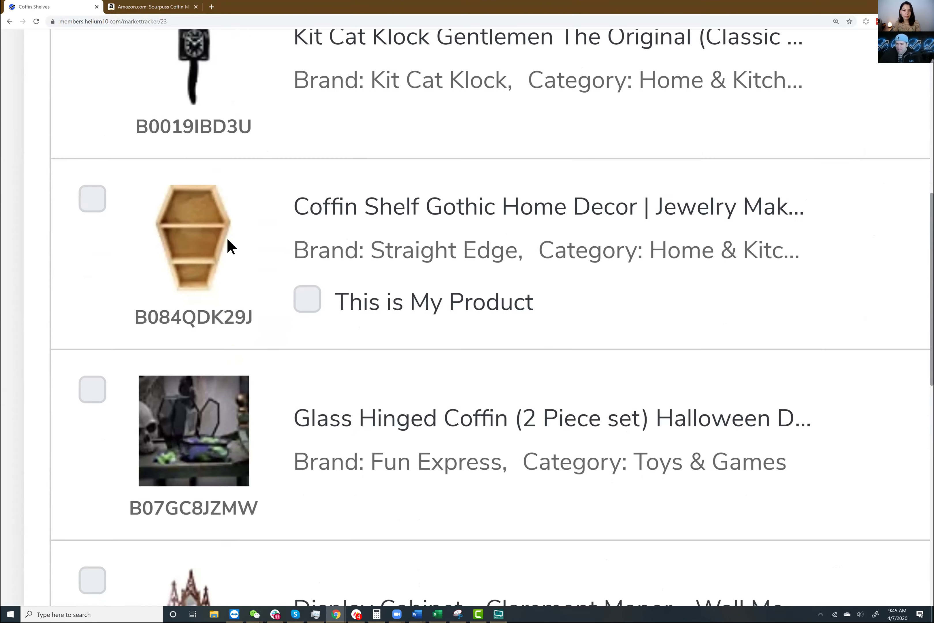
scroll(227, 245, down, 8)
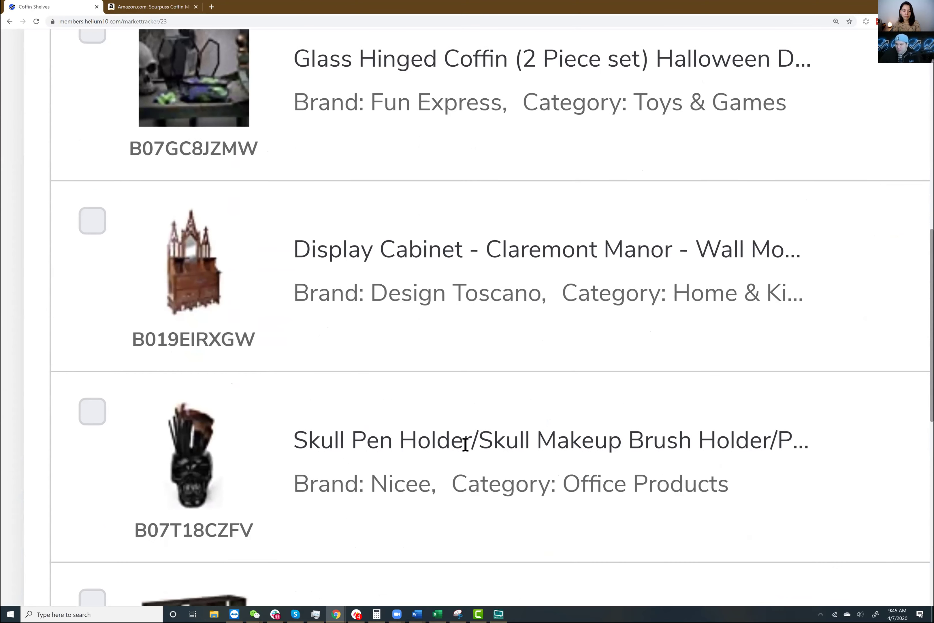
drag(308, 441, 792, 441)
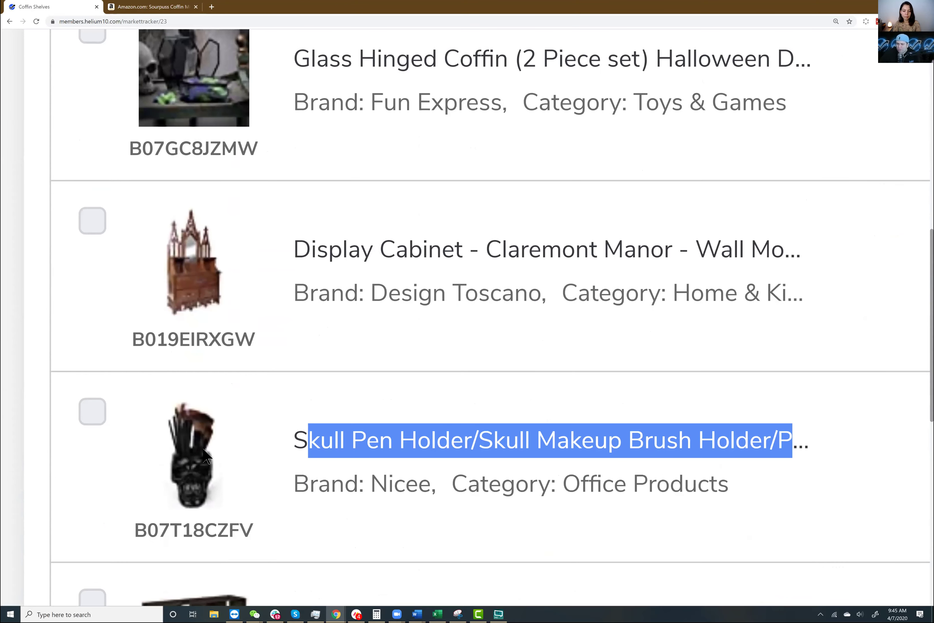
scroll(209, 462, down, 2)
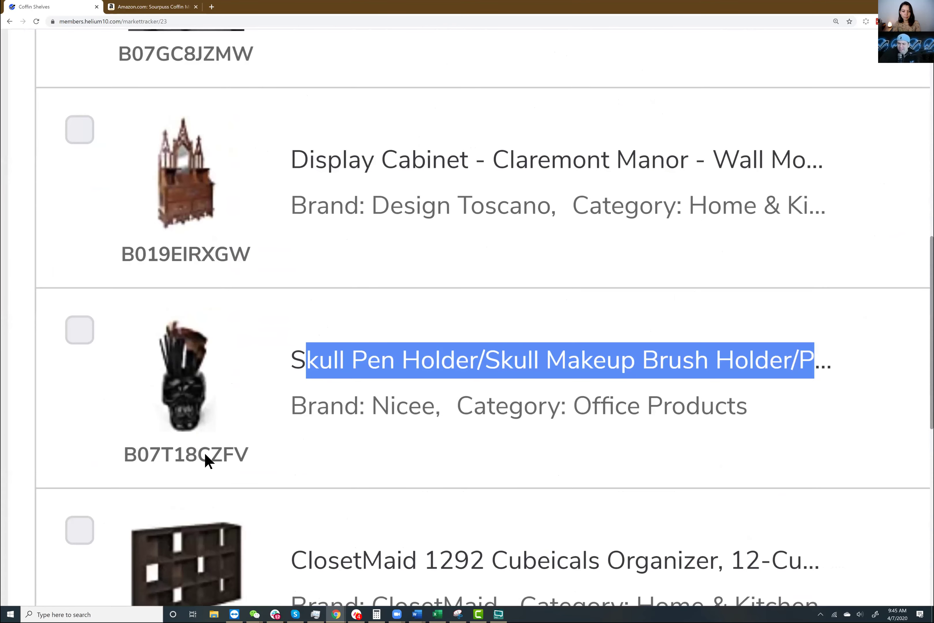
scroll(208, 461, up, 2)
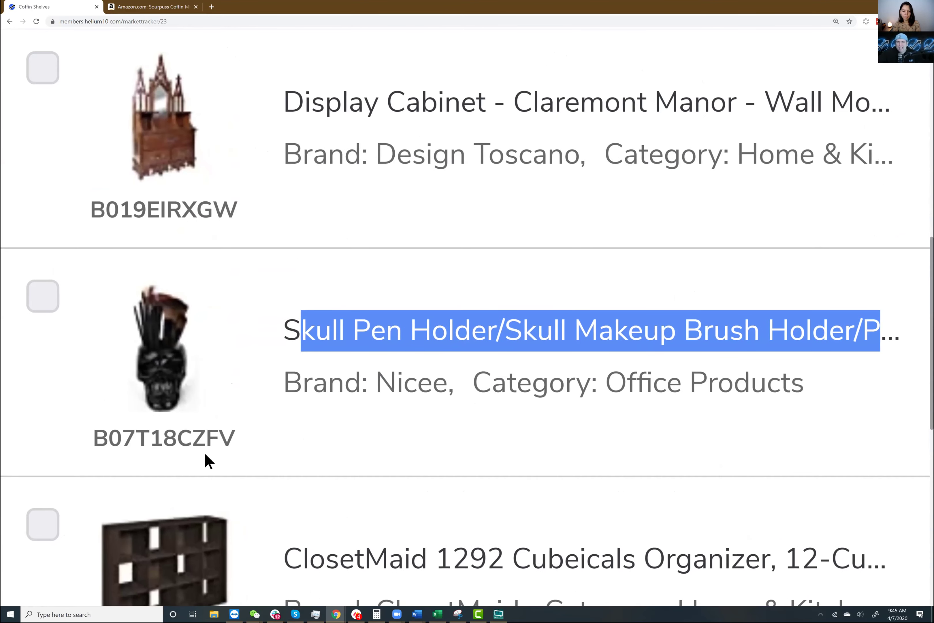
scroll(209, 461, down, 1)
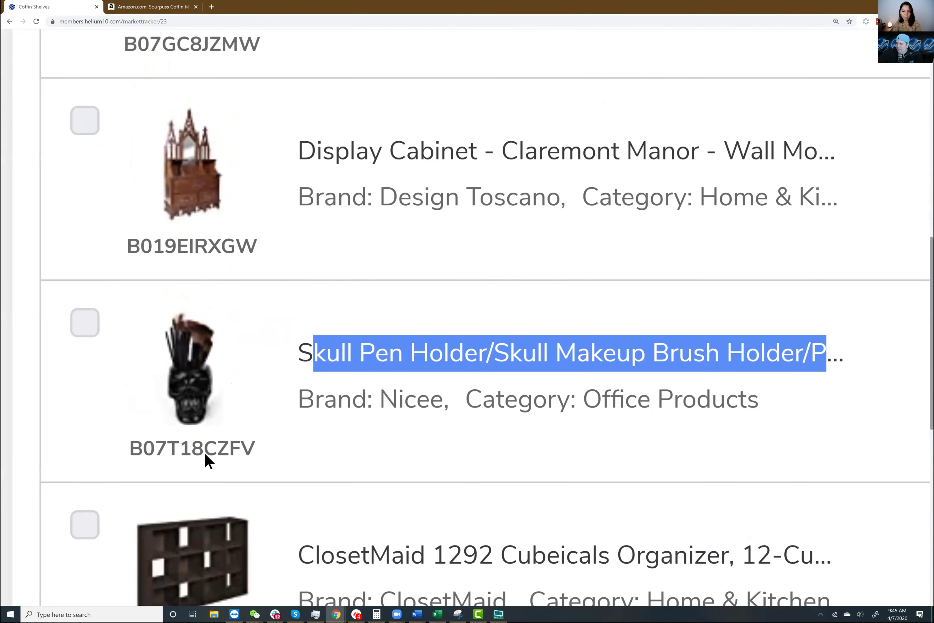
scroll(209, 461, down, 1)
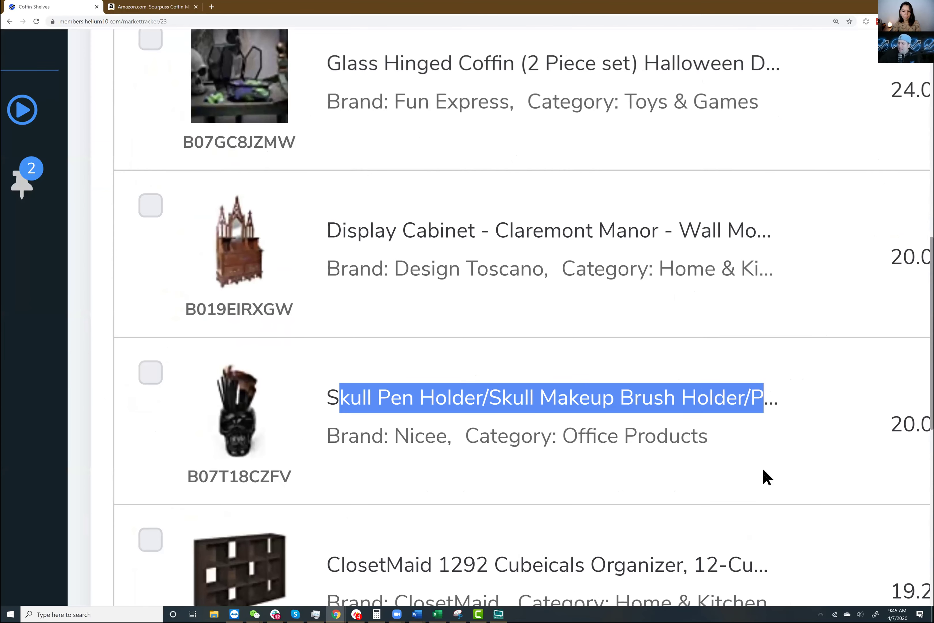
scroll(763, 477, down, 1)
scroll(763, 477, down, 2)
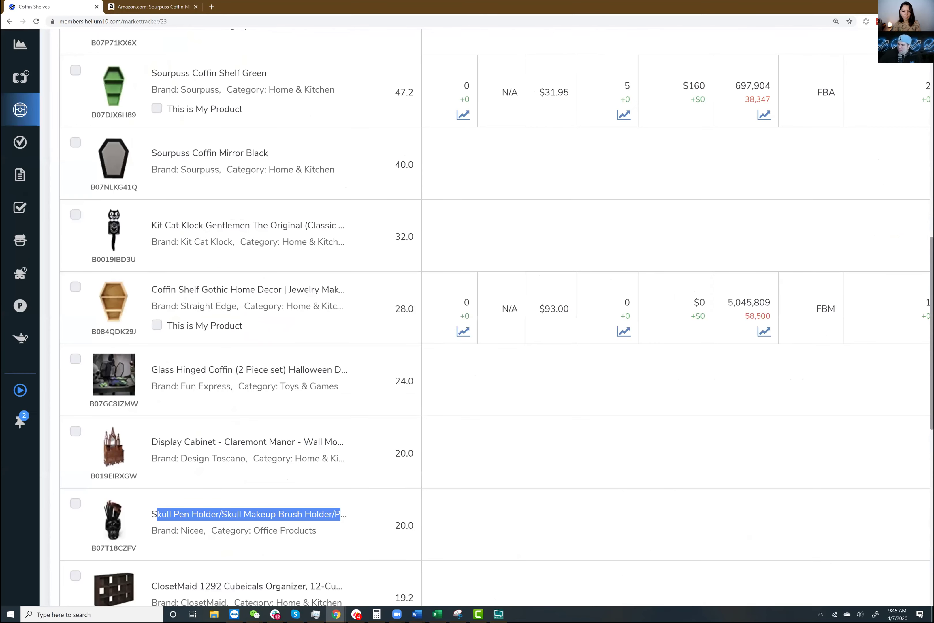
scroll(764, 478, down, 2)
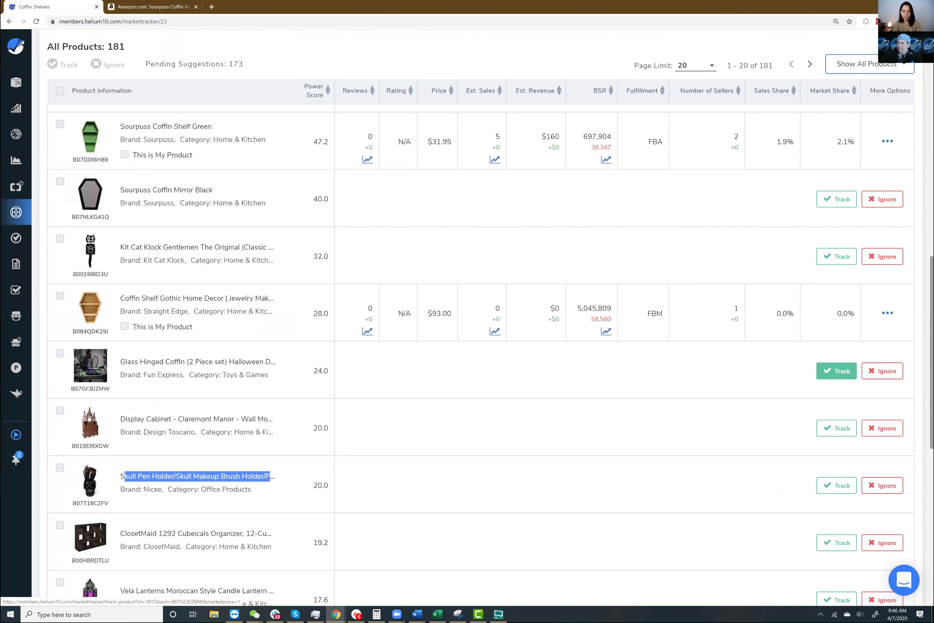
scroll(882, 529, up, 4)
scroll(882, 529, up, 3)
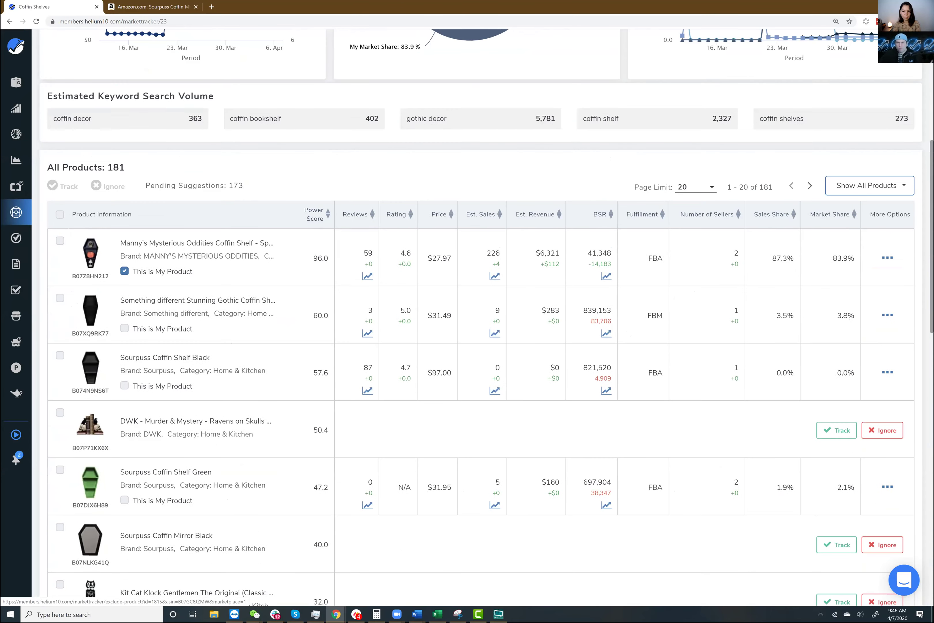
scroll(882, 530, up, 5)
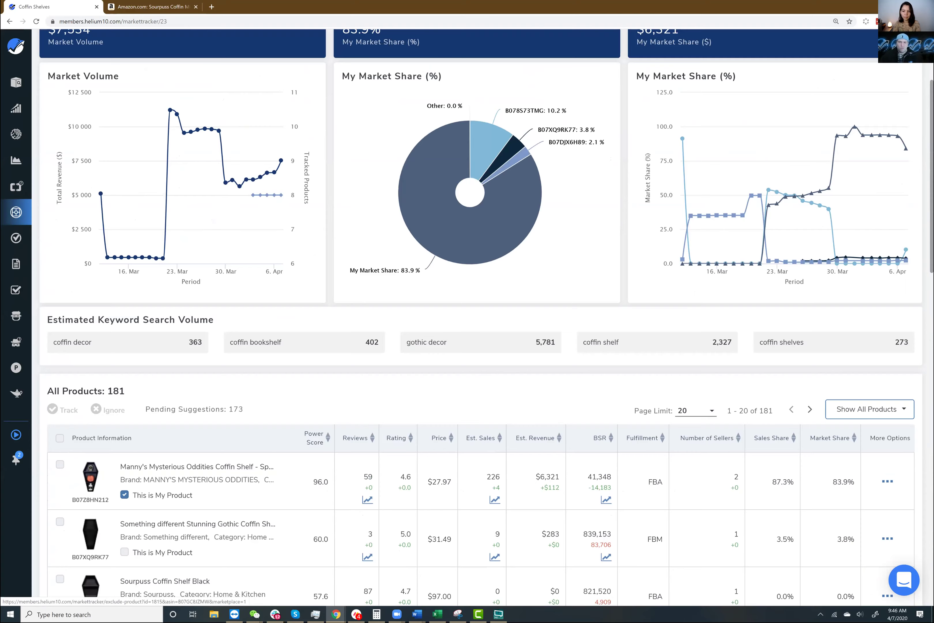
scroll(882, 529, up, 3)
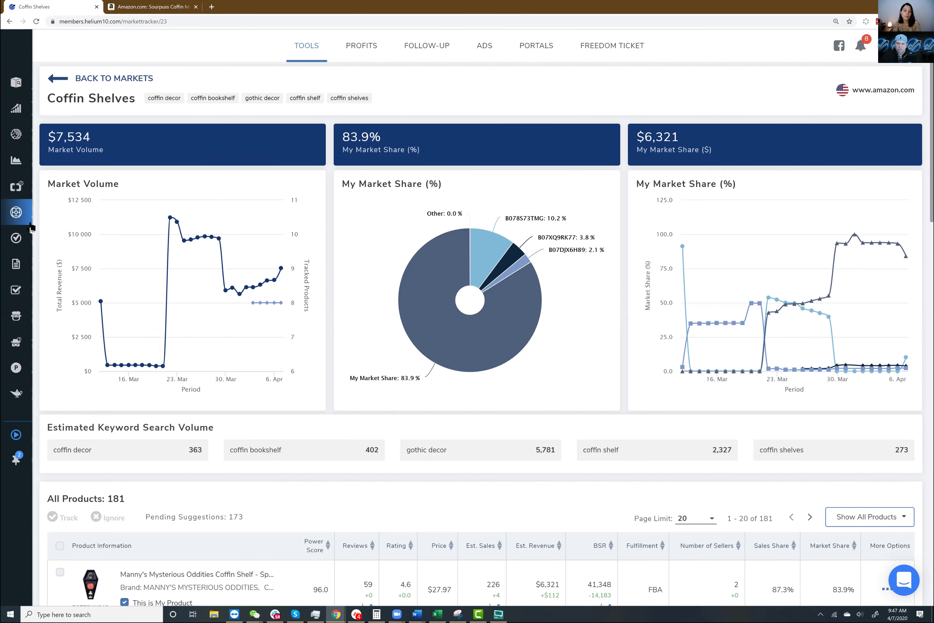
- Open the Portals dashboard and review its overview and portal comparison charts
mouse_move(69, 166)
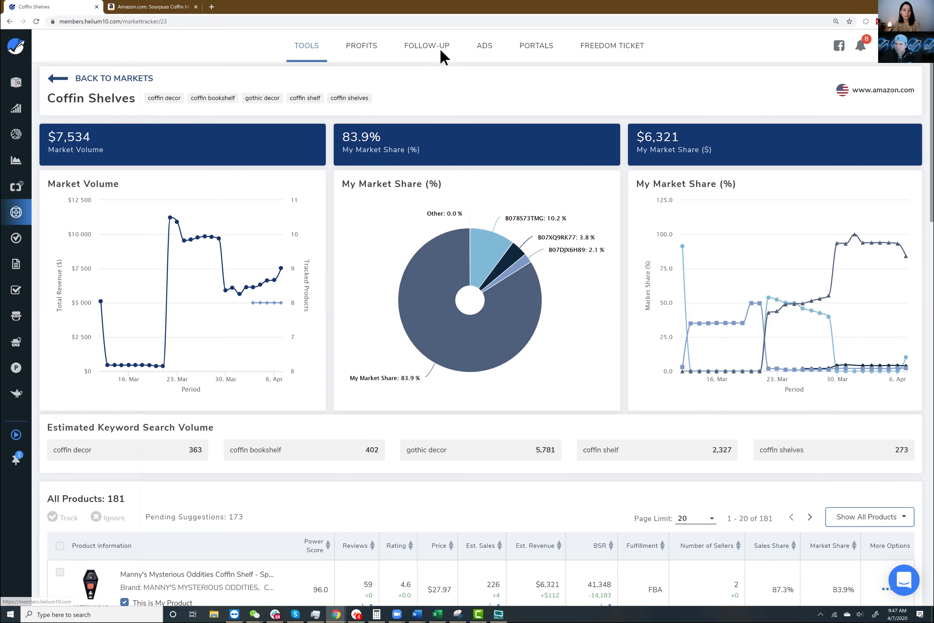
click(543, 46)
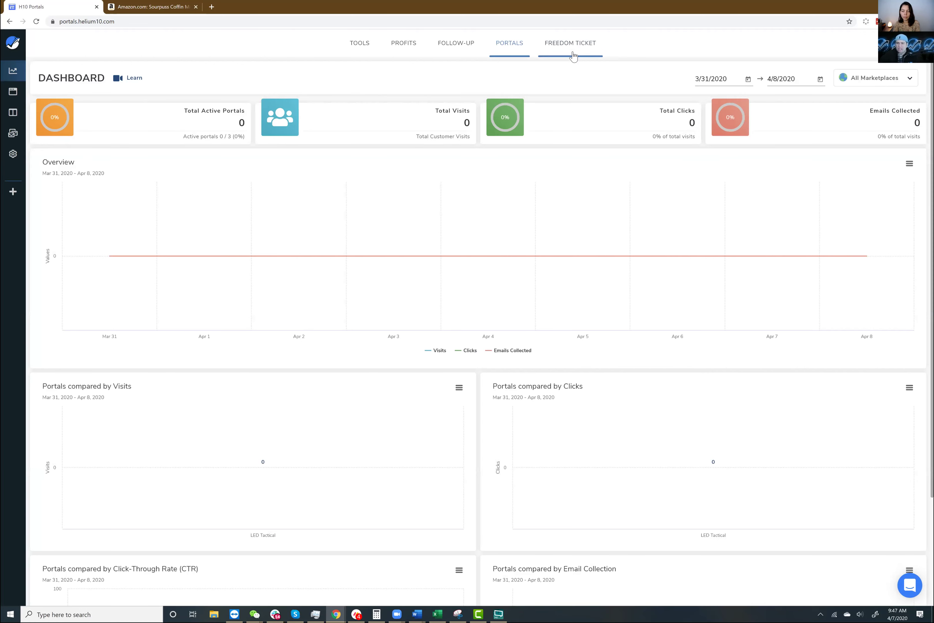
scroll(484, 149, down, 3)
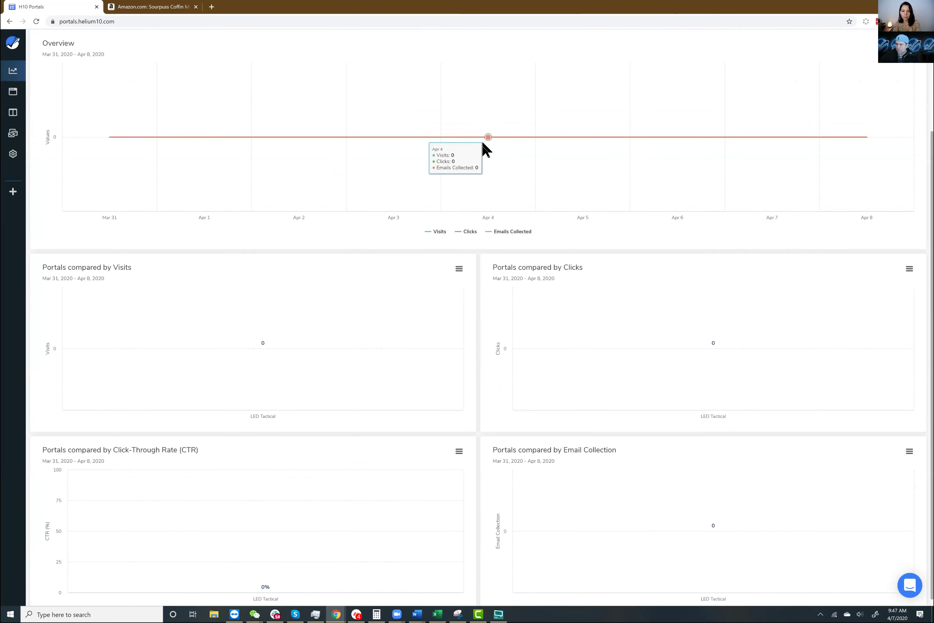
scroll(482, 144, up, 3)
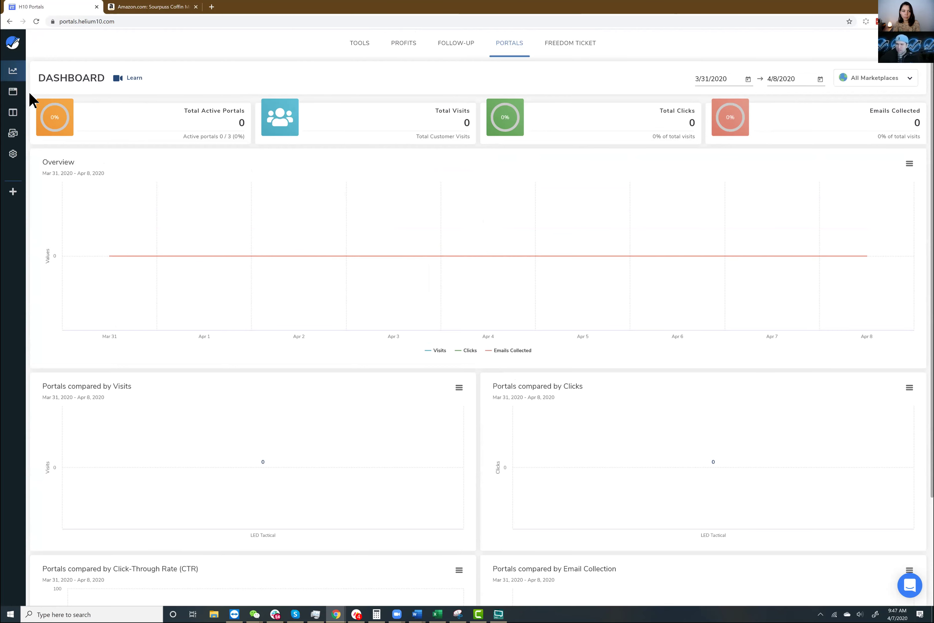
- Open the list of portals and start a new portal with the Product Sales Page type
mouse_move(9, 94)
click(38, 93)
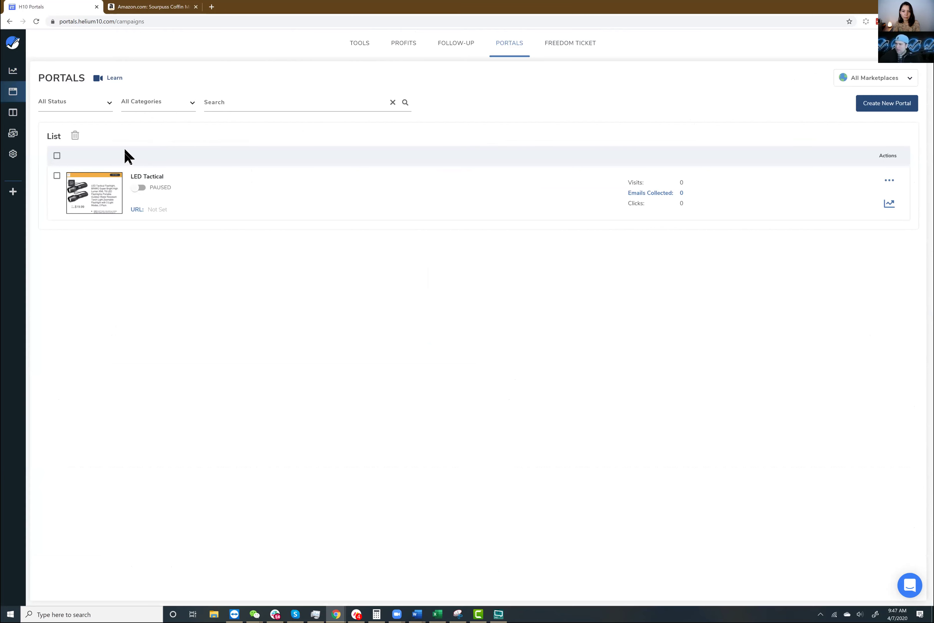
click(886, 103)
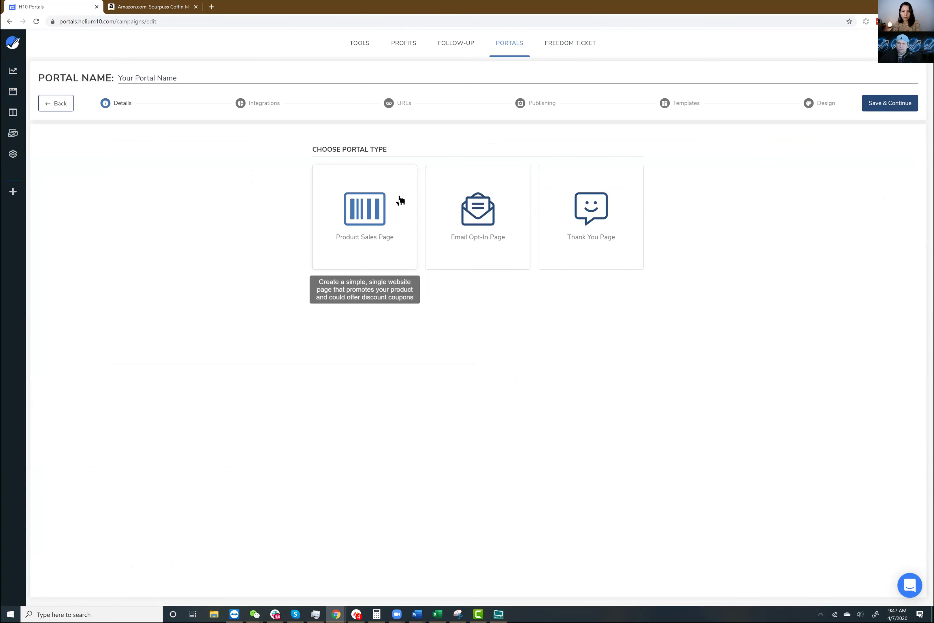
click(378, 207)
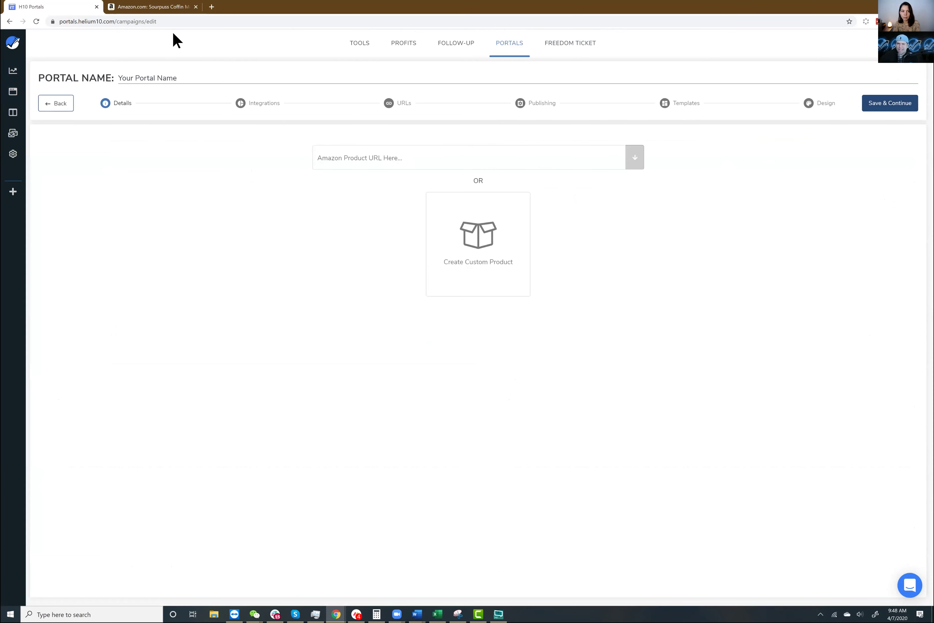
- Switch to the Amazon search results and open the Manny's Mysterious Oddities Coffin Shelf listing
click(173, 6)
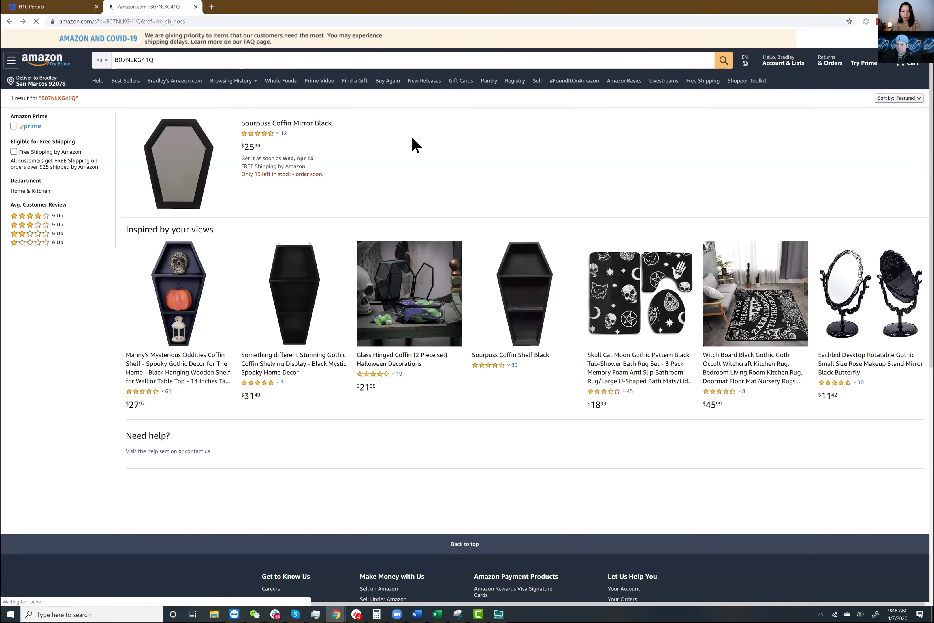
key(ctrl+Tab)
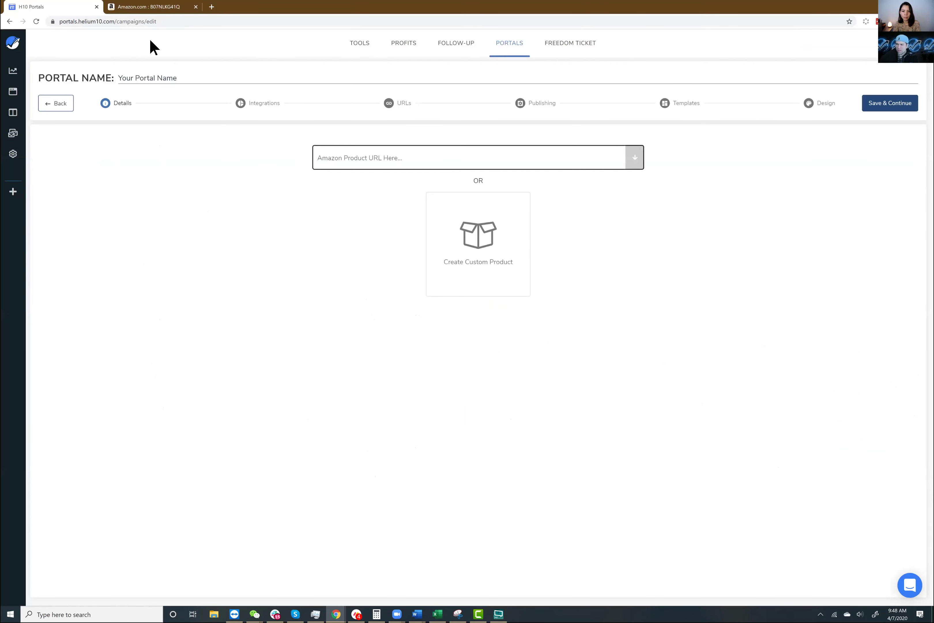
key(ctrl+Tab)
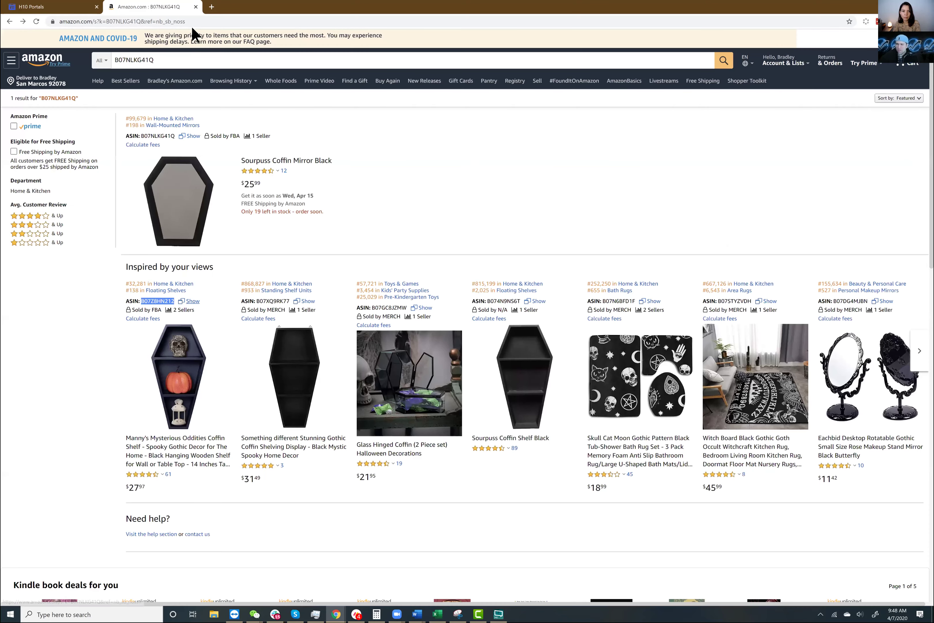
key(Return)
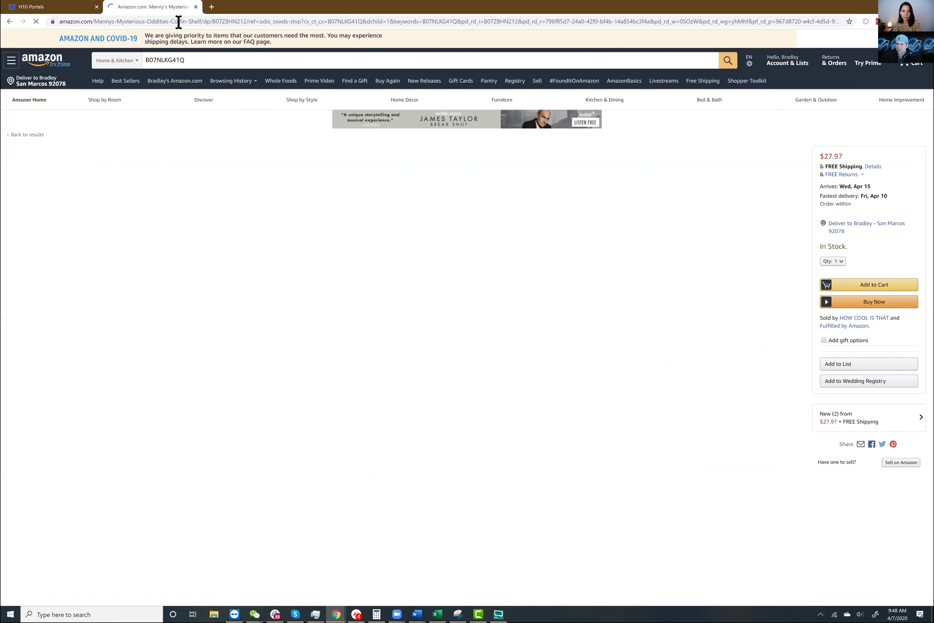
- Copy the coffin shelf listing's web address from its start through the ASIN B07Z8HN212, without the tracking parameters
click(287, 21)
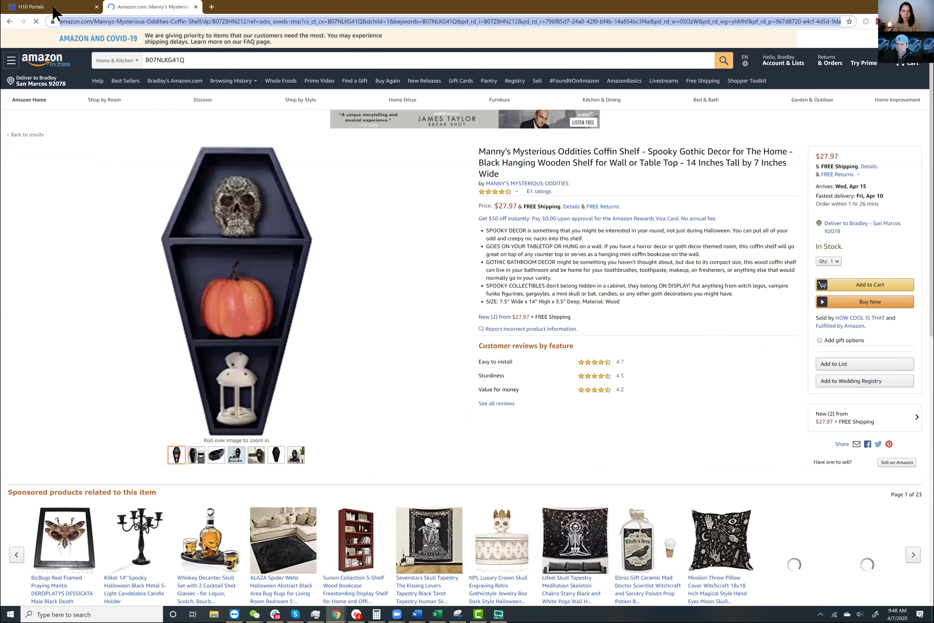
key(ctrl+shift+Left)
key(ctrl+shift+Left)
key(ctrl+shift+Left)
key(ctrl+shift+Left)
key(ctrl+shift+Left)
key(ctrl+shift+Left)
key(ctrl+shift+Left)
key(ctrl+shift+Left)
key(ctrl+shift+Left)
key(ctrl+shift+Left)
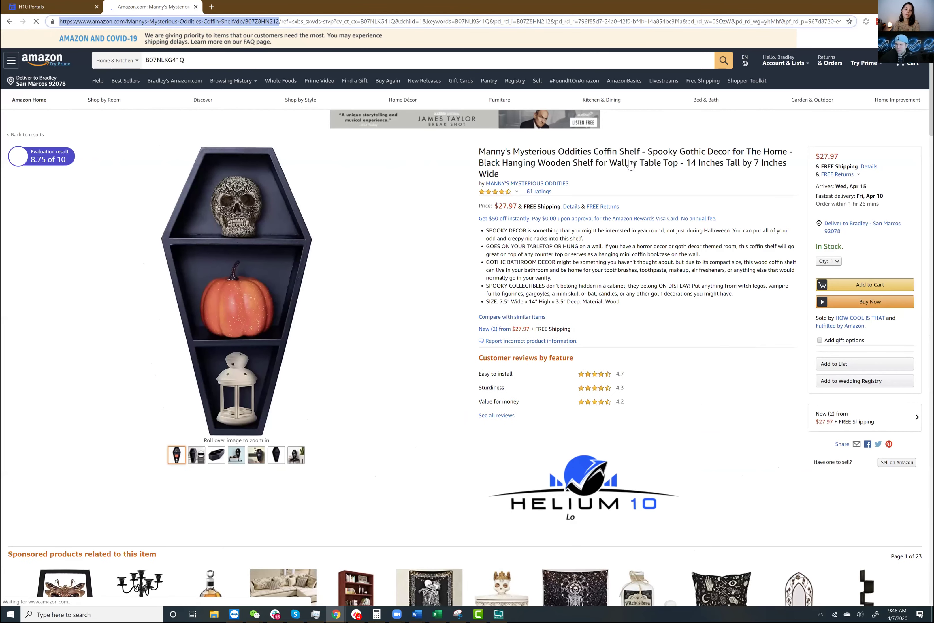
key(ctrl+c)
- Import the coffin shelf's details into the new portal from the copied Amazon product URL
key(ctrl+shift+Tab)
key(ctrl+v)
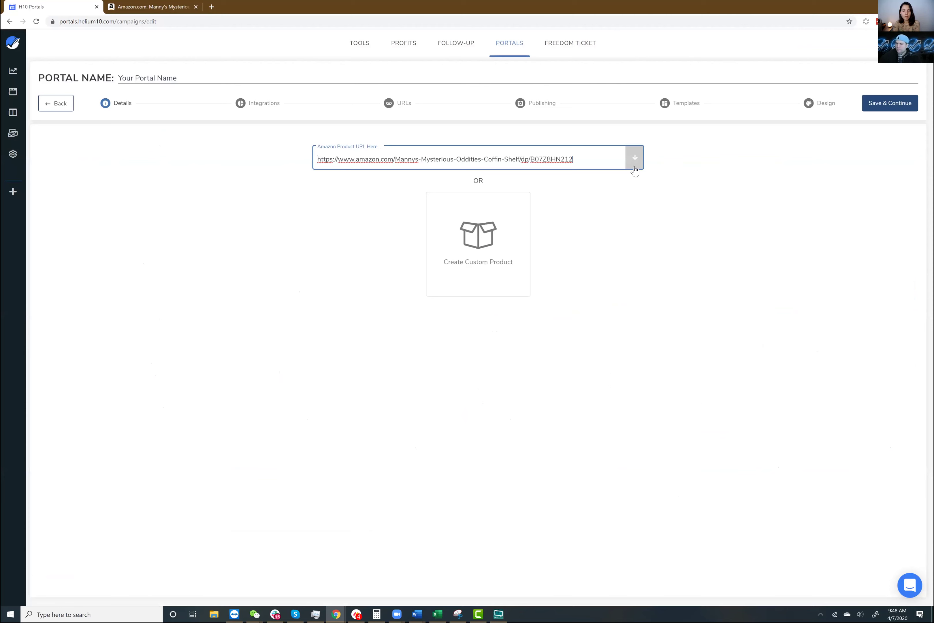
click(635, 160)
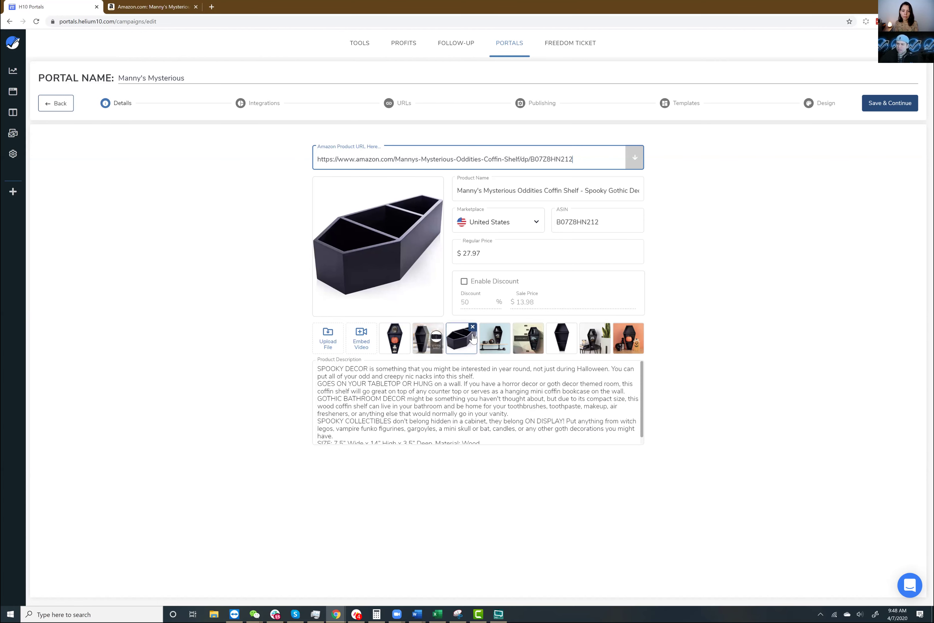
- Preview the imported product photos and check the product name, marketplace, ASIN and regular price
click(396, 342)
click(477, 245)
click(560, 225)
click(530, 268)
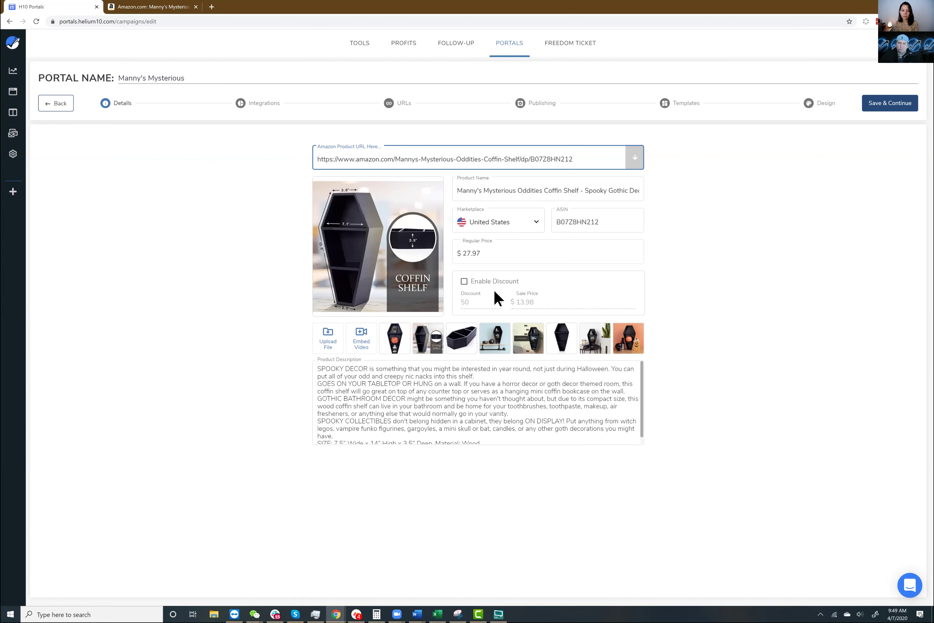
- Enable the discount for the portal product and set it to 10%
click(464, 282)
drag(475, 300, 449, 306)
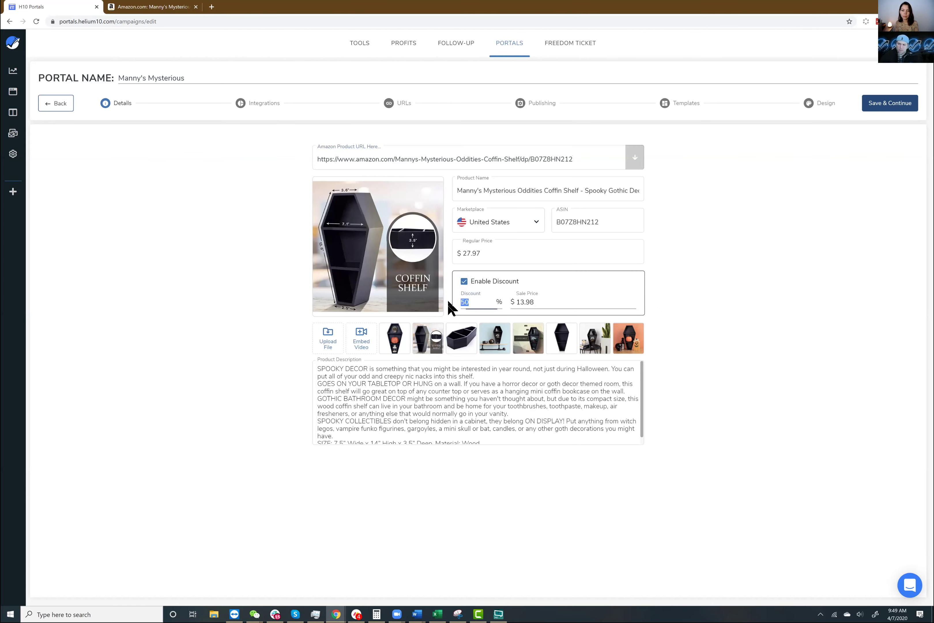
text(10)
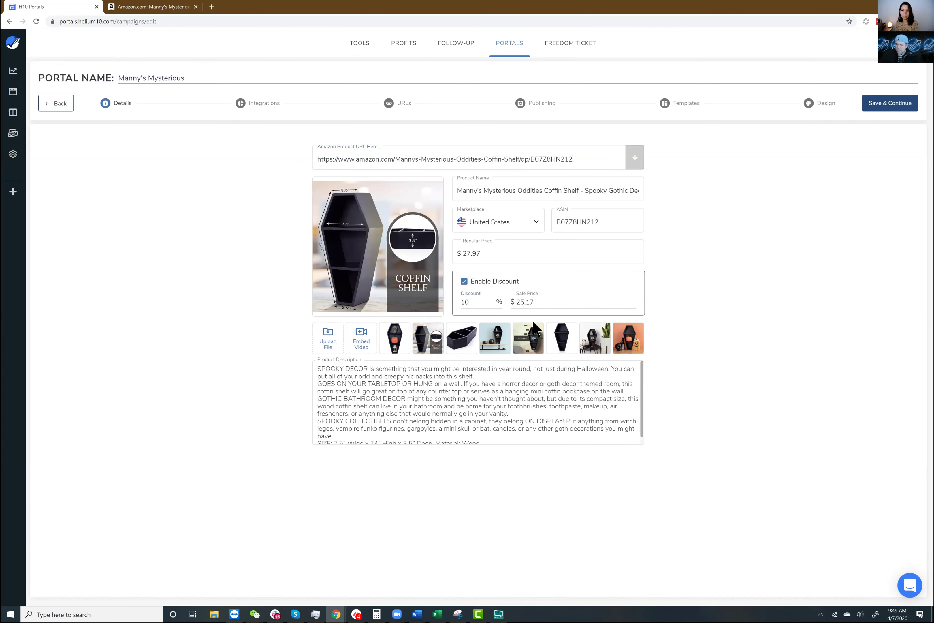
- Examine the portal product's discount, sale price, image gallery and description at a larger size
key(ctrl+plus)
key(ctrl+plus)
key(ctrl+plus)
key(ctrl+plus)
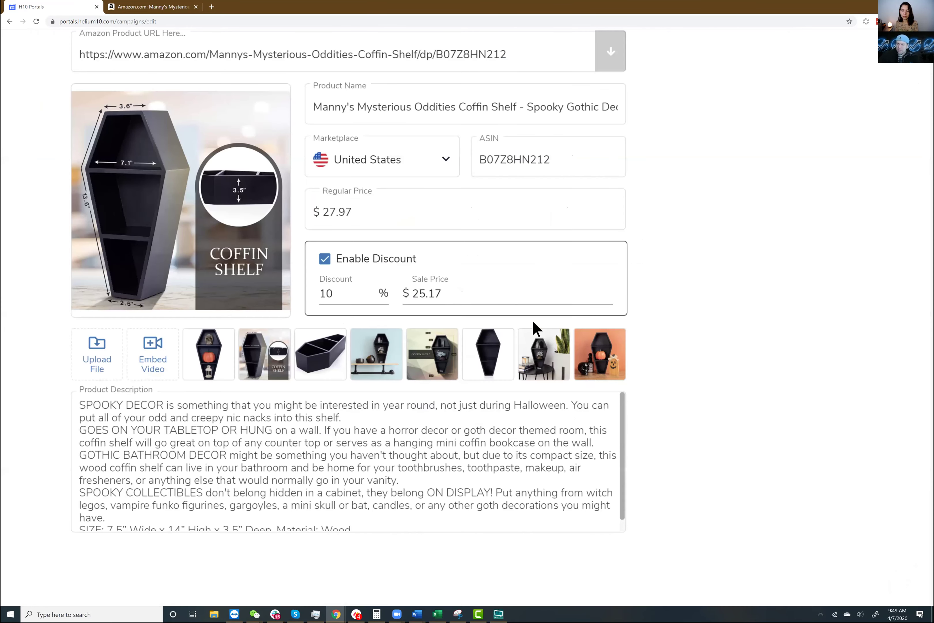
key(ctrl+plus)
key(ctrl+plus)
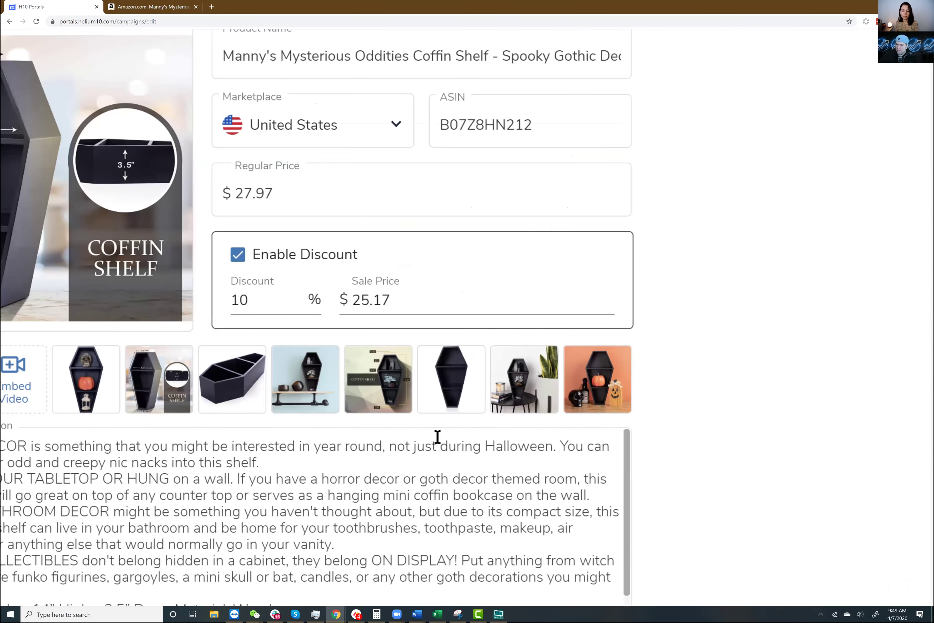
key(ctrl+plus)
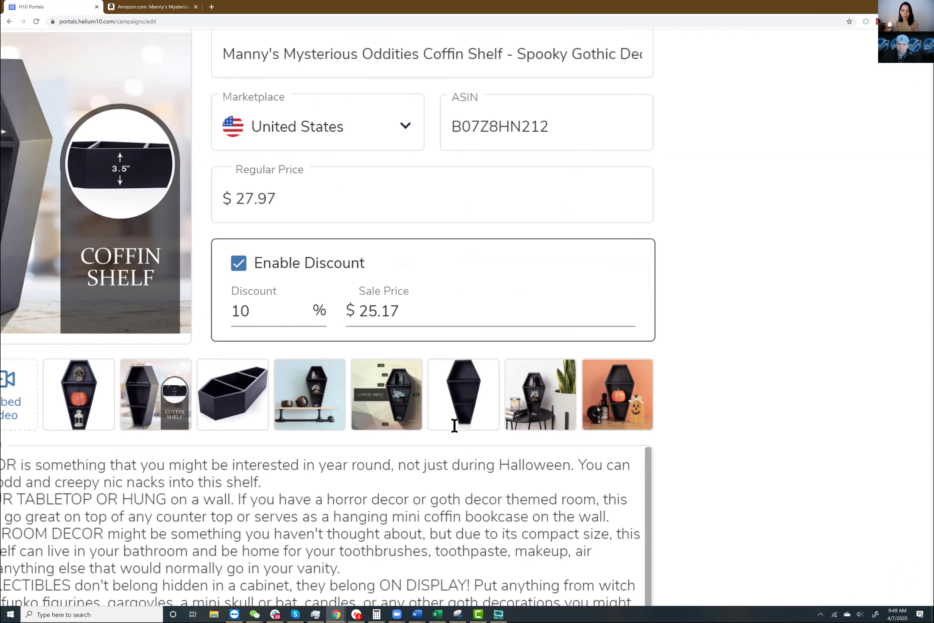
key(ctrl+plus)
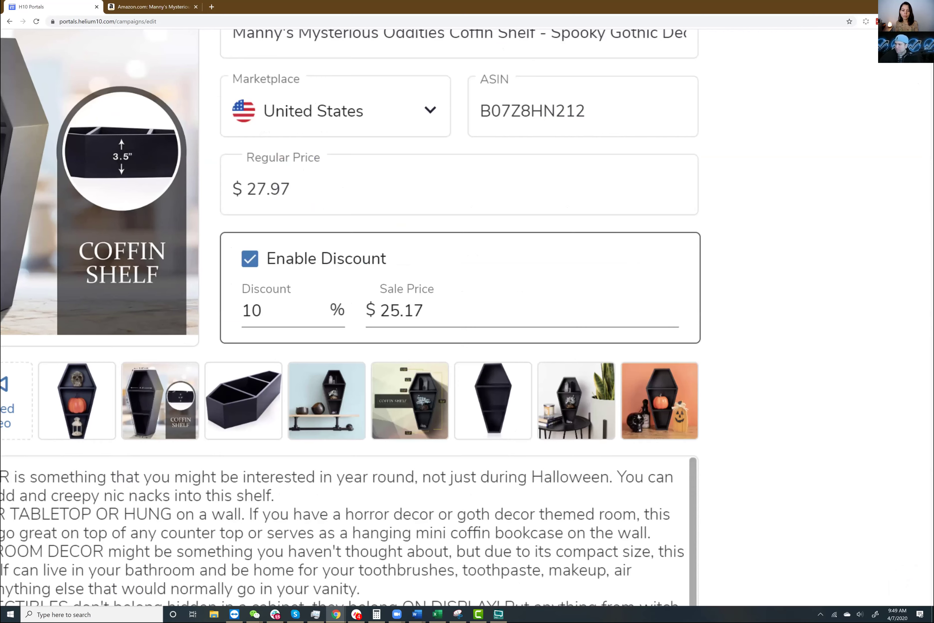
key(ctrl+0)
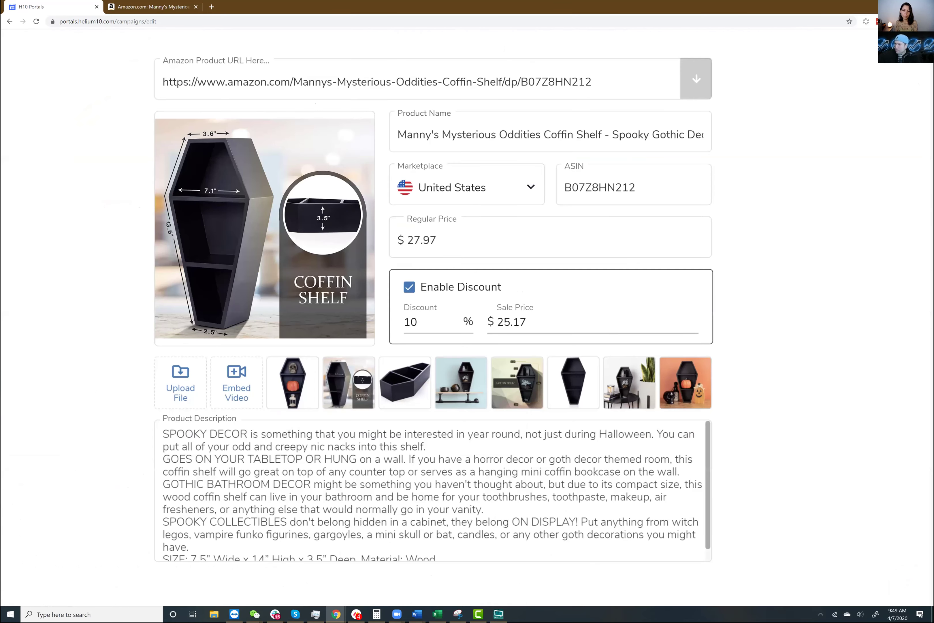
key(ctrl+minus)
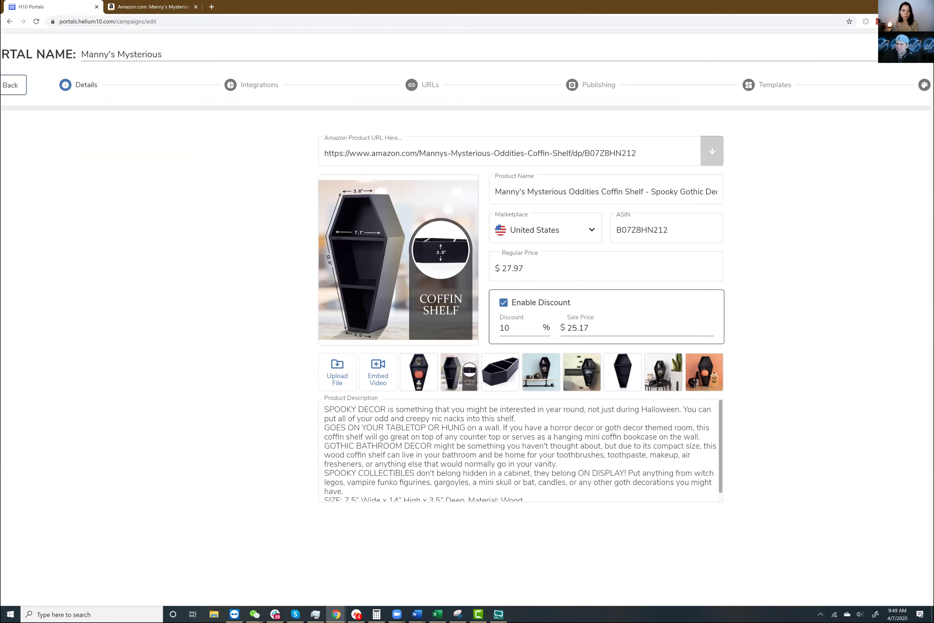
key(ctrl+minus)
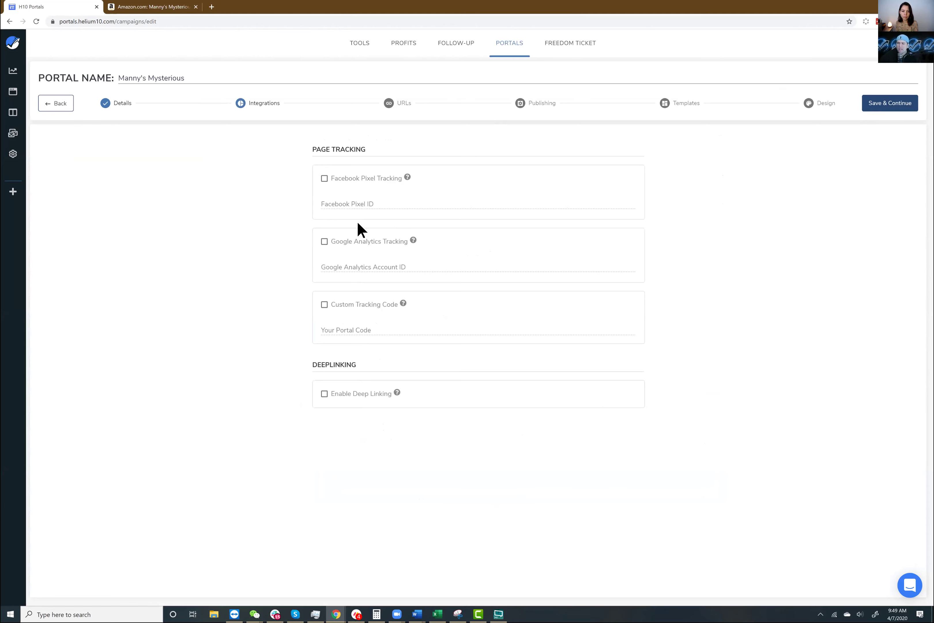
- Review the page tracking options in the portal's Integrations stage, including Custom Tracking Code
drag(332, 305, 397, 310)
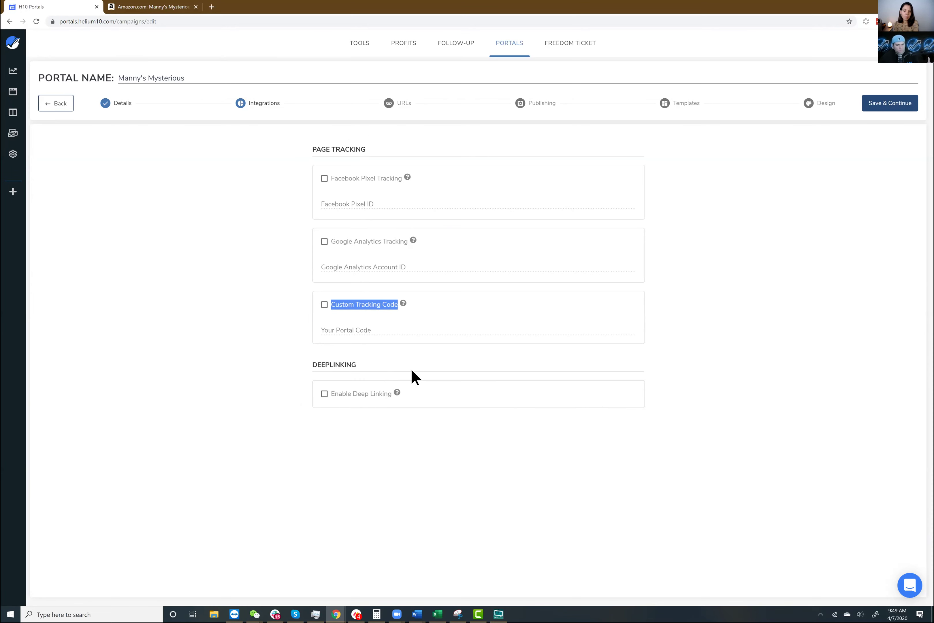
click(474, 380)
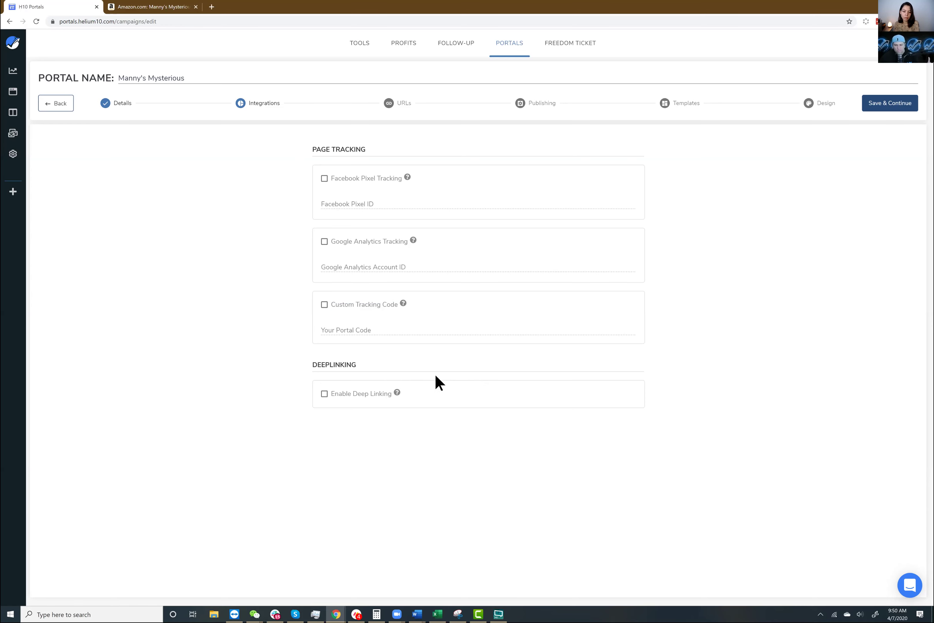
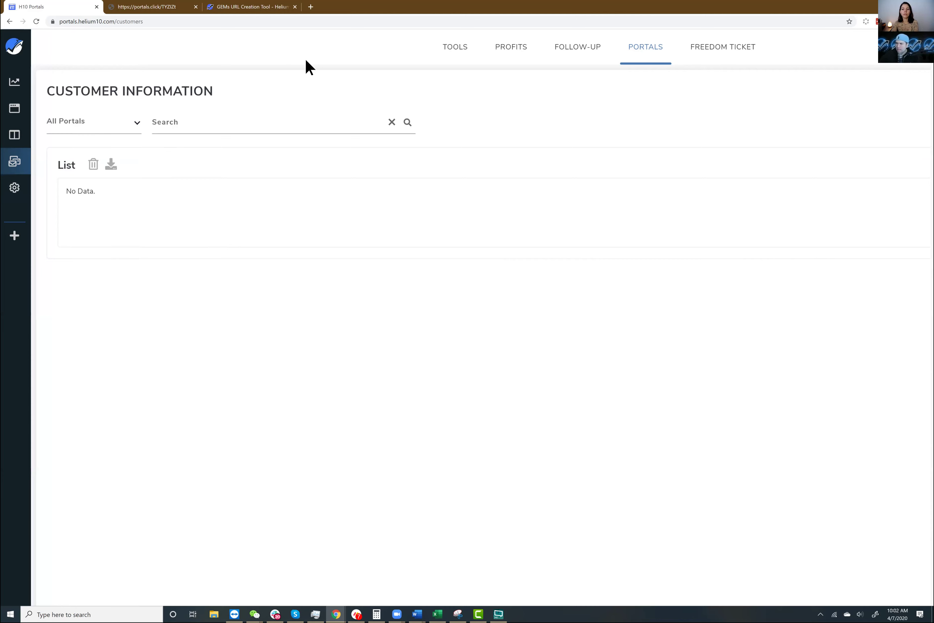
- Open the Ads dashboard and review its summary, top product charts, highest ACoS campaigns and highest spend keywords
click(459, 52)
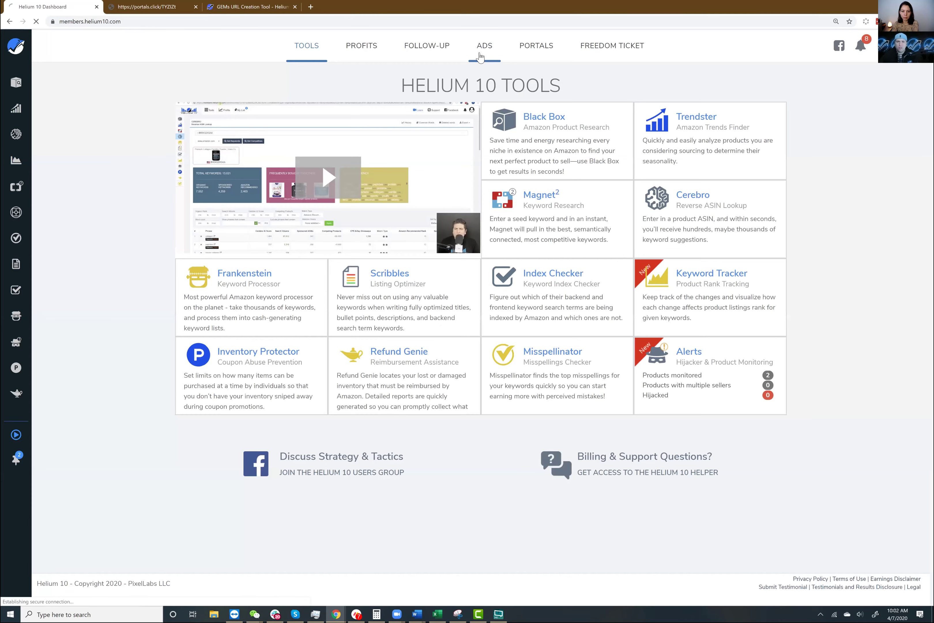
click(484, 45)
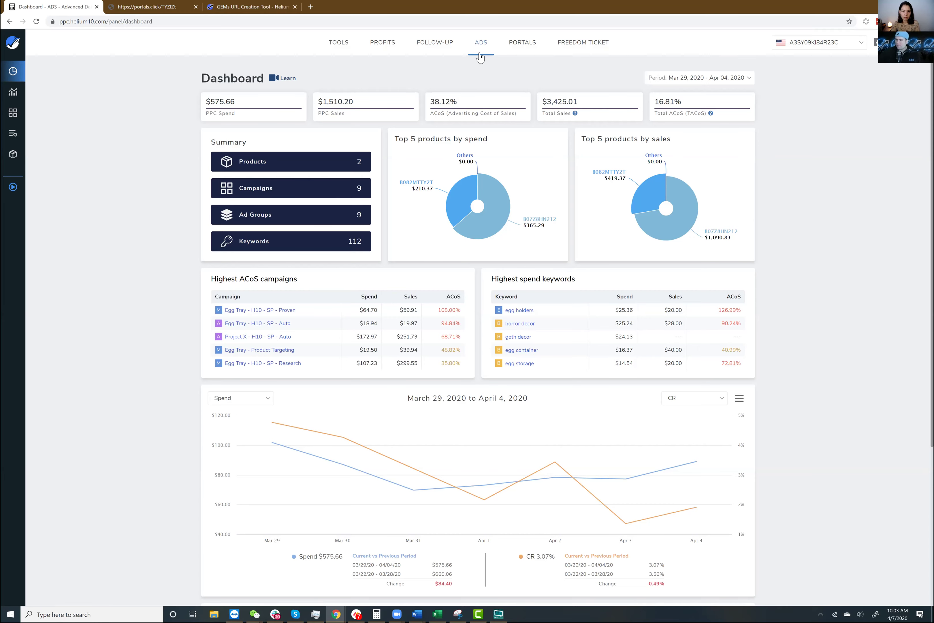
key(ctrl+plus)
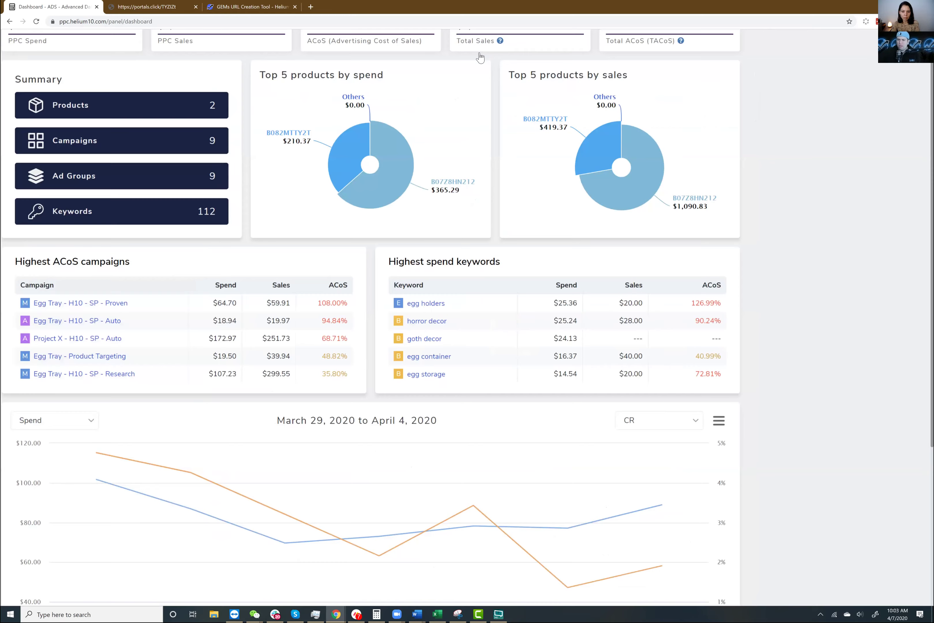
key(ctrl+plus)
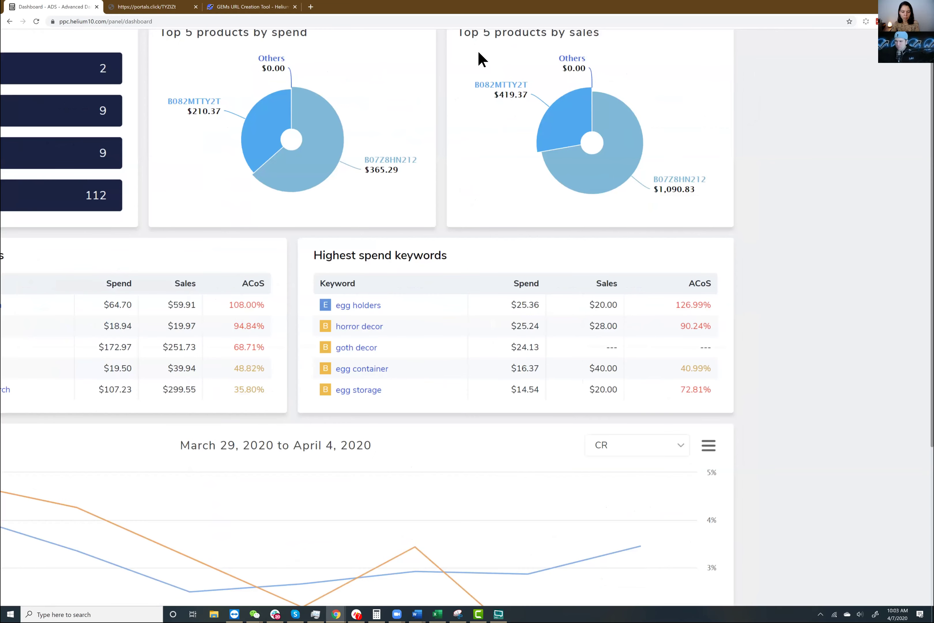
key(ctrl+minus)
key(ctrl+minus)
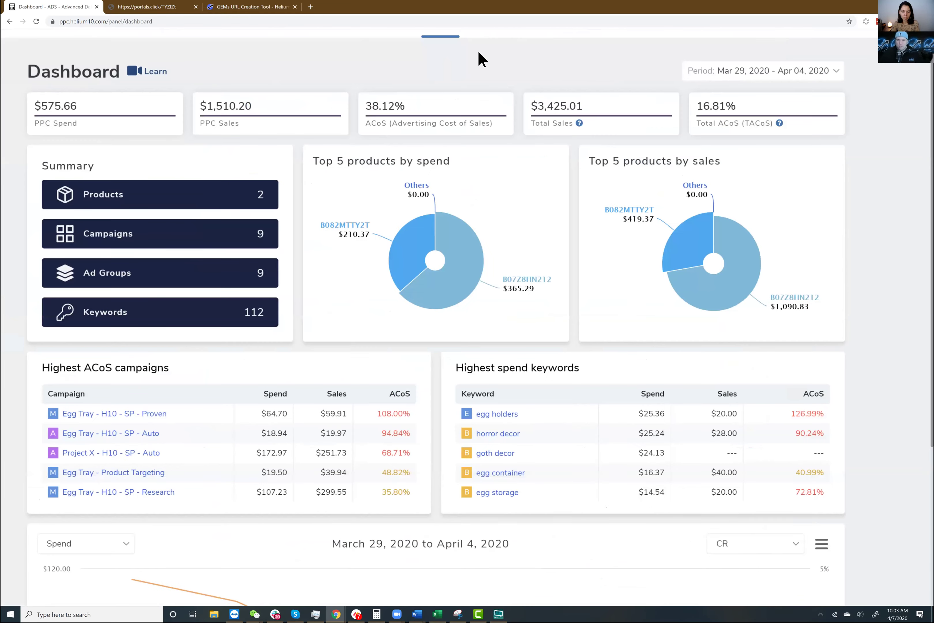
key(ctrl+minus)
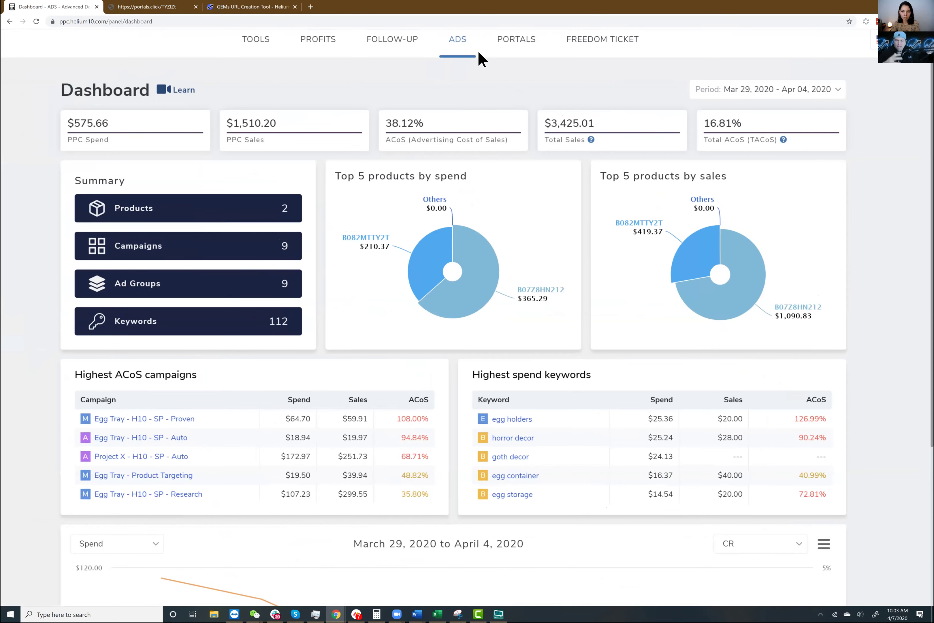
scroll(477, 50, up, 1)
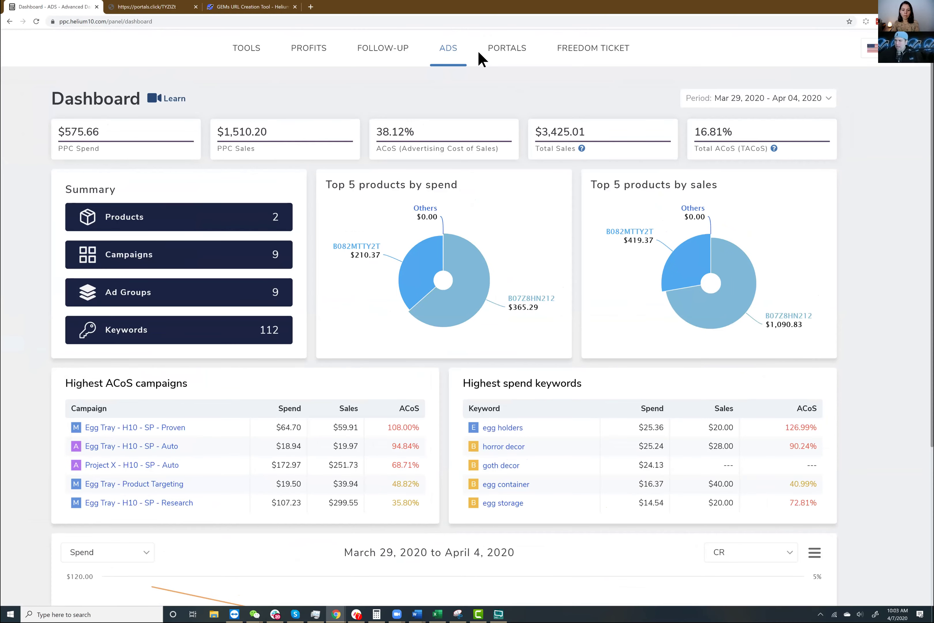
- Examine the Total ACoS (TACoS) and Total Sales figures for the reporting period on the Ads dashboard
ctrl+scroll(477, 50, up, 5)
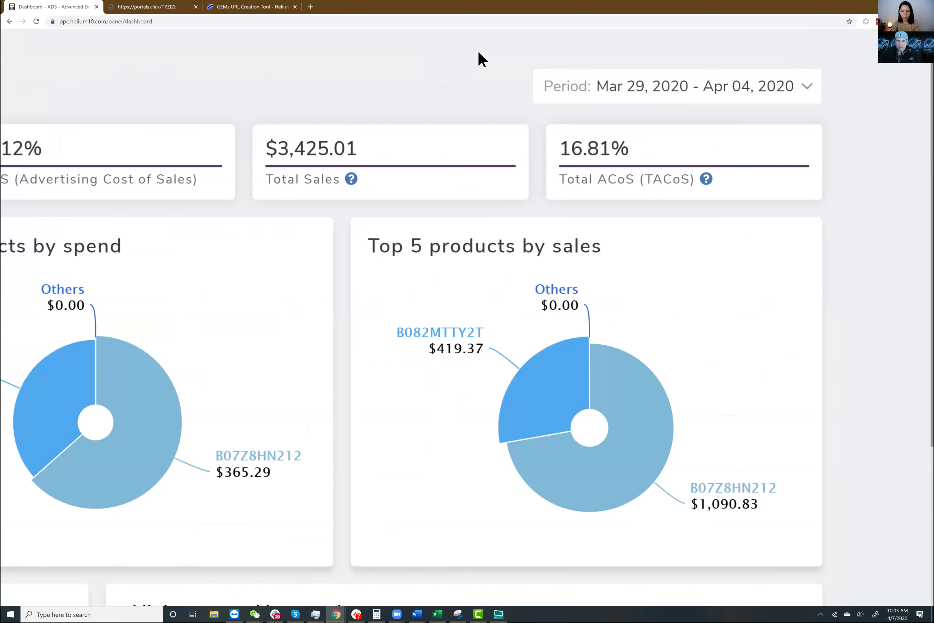
ctrl+scroll(477, 49, up, 1)
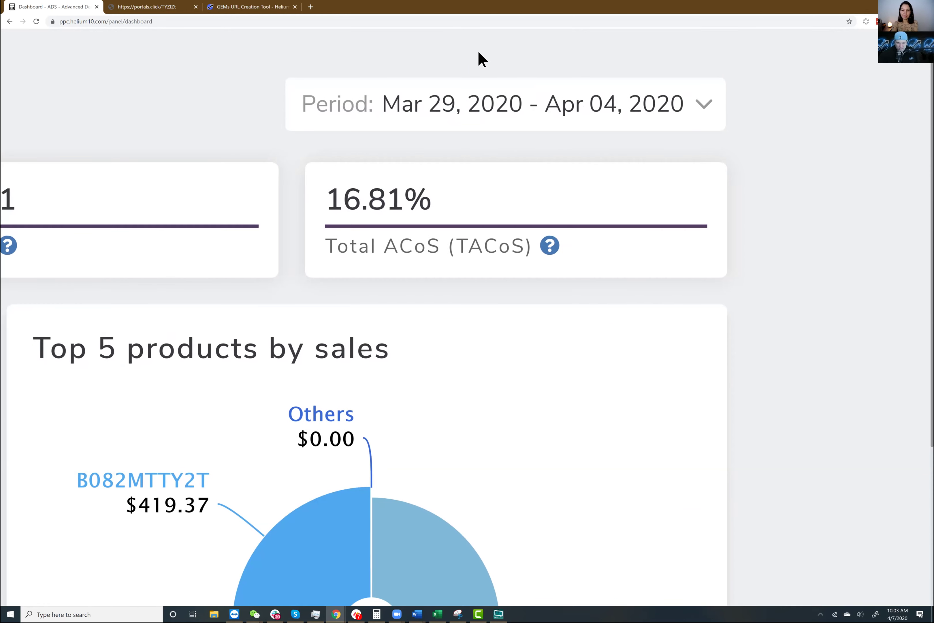
scroll(477, 49, left, 2)
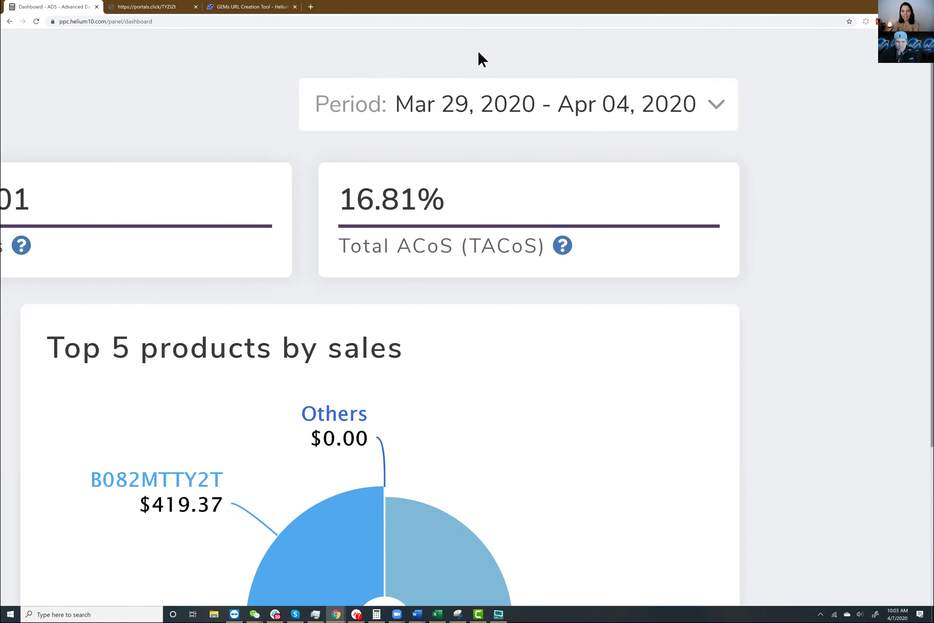
scroll(477, 50, left, 2)
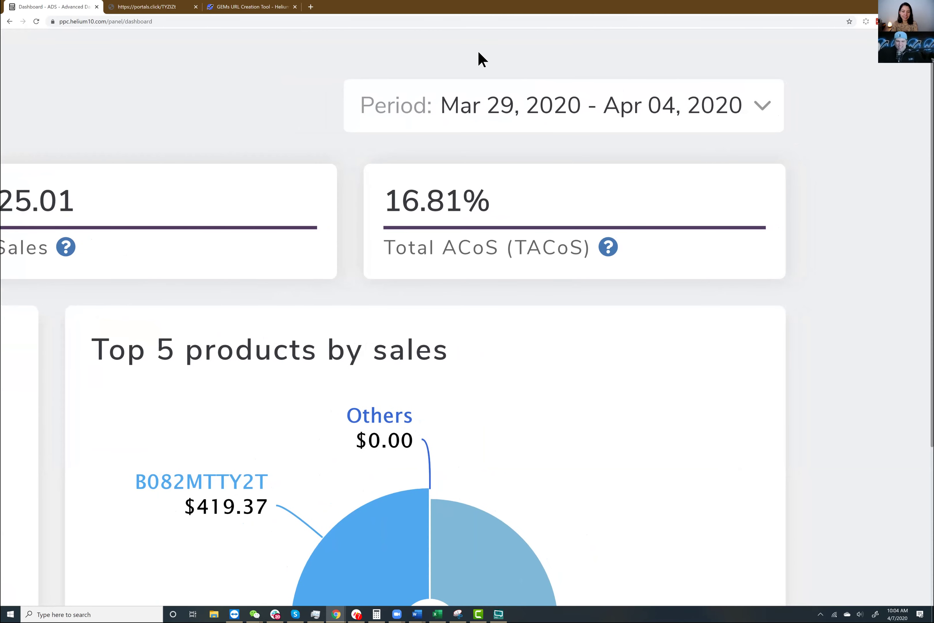
scroll(478, 53, left, 7)
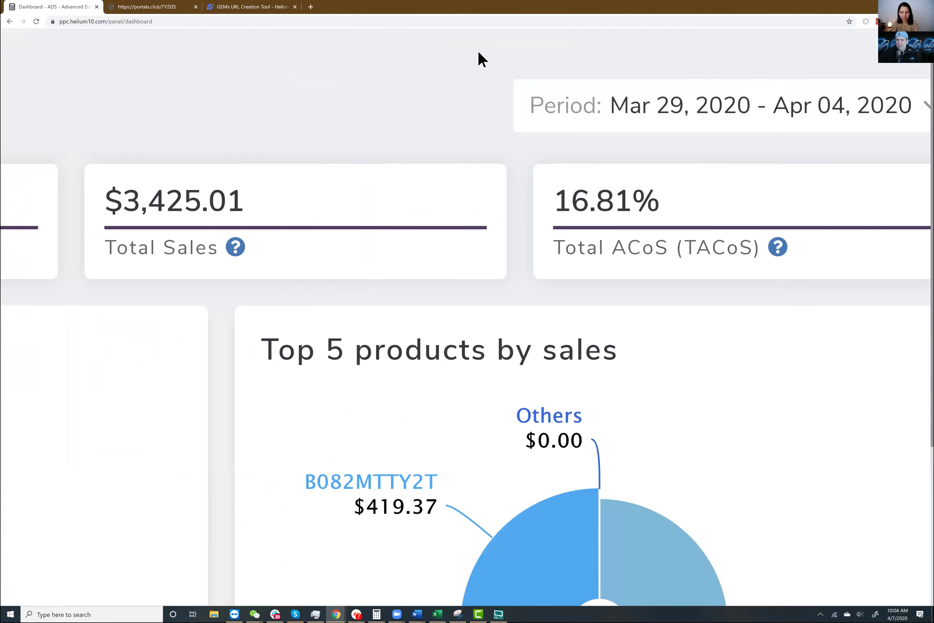
scroll(478, 53, right, 1)
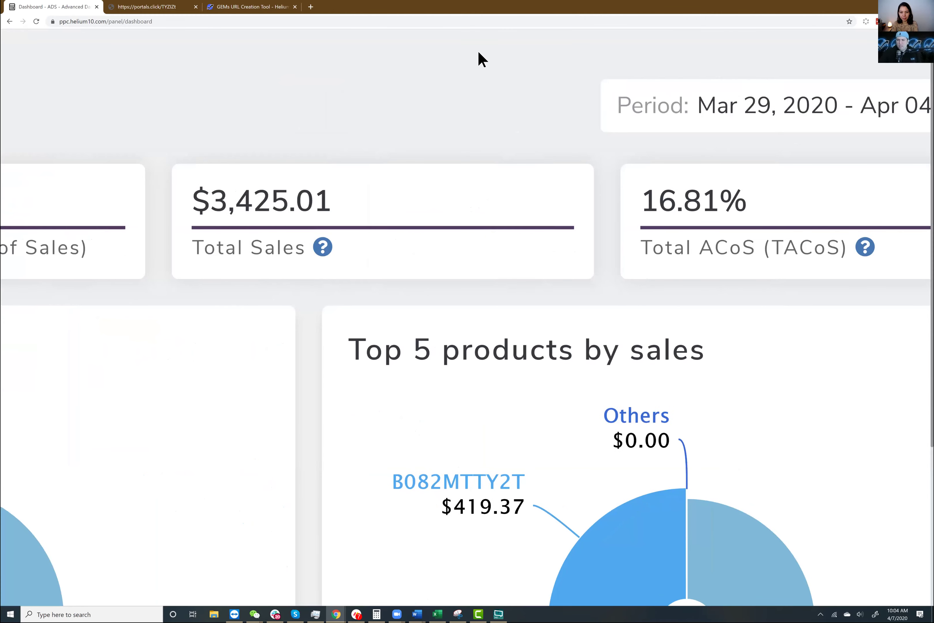
scroll(478, 52, right, 1)
scroll(478, 52, left, 5)
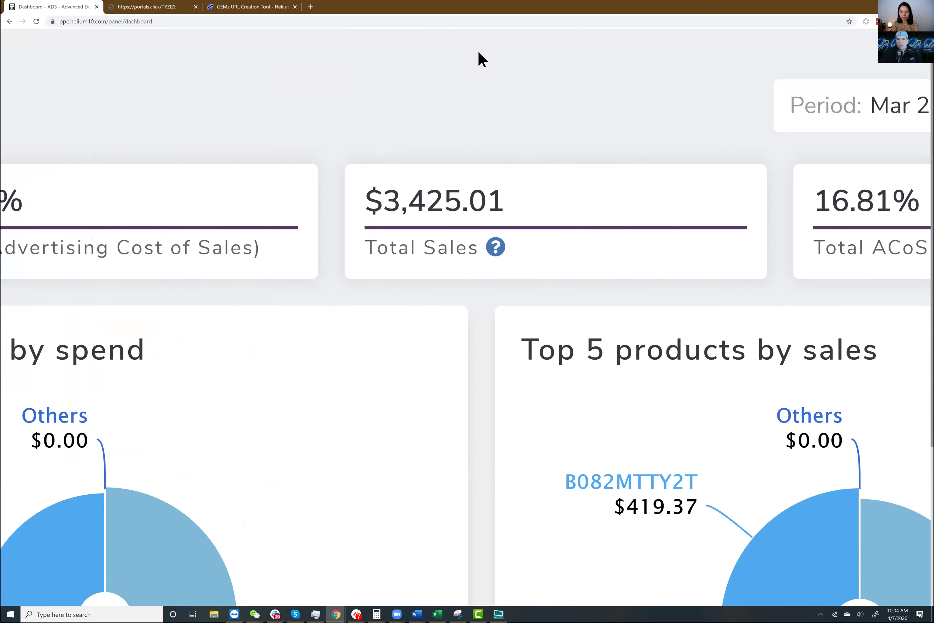
- Compare the ACoS (Advertising Cost of Sales), Total Sales and Total ACoS (TACoS) cards on the enlarged Ads dashboard
scroll(478, 52, left, 5)
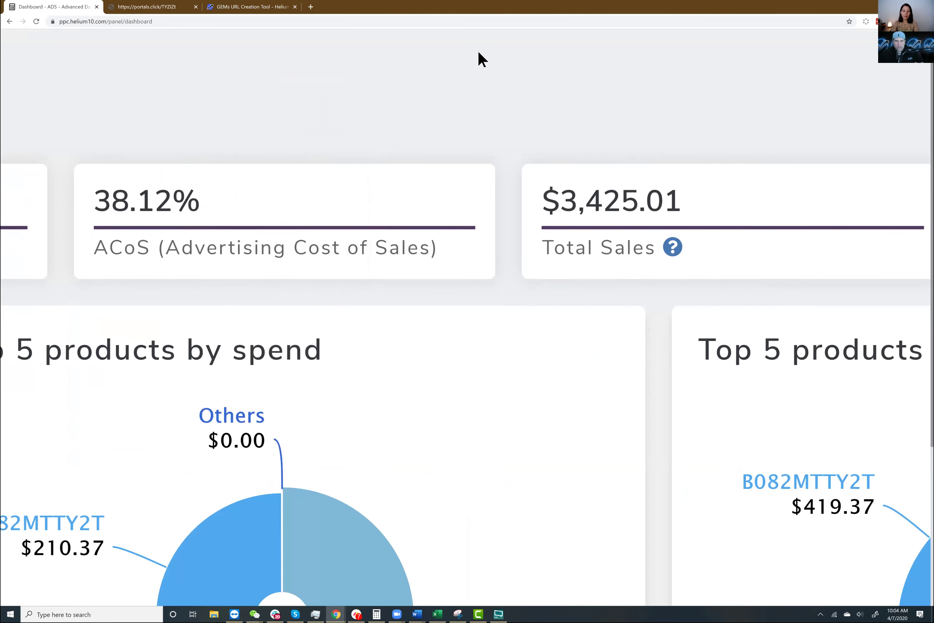
scroll(478, 53, left, 1)
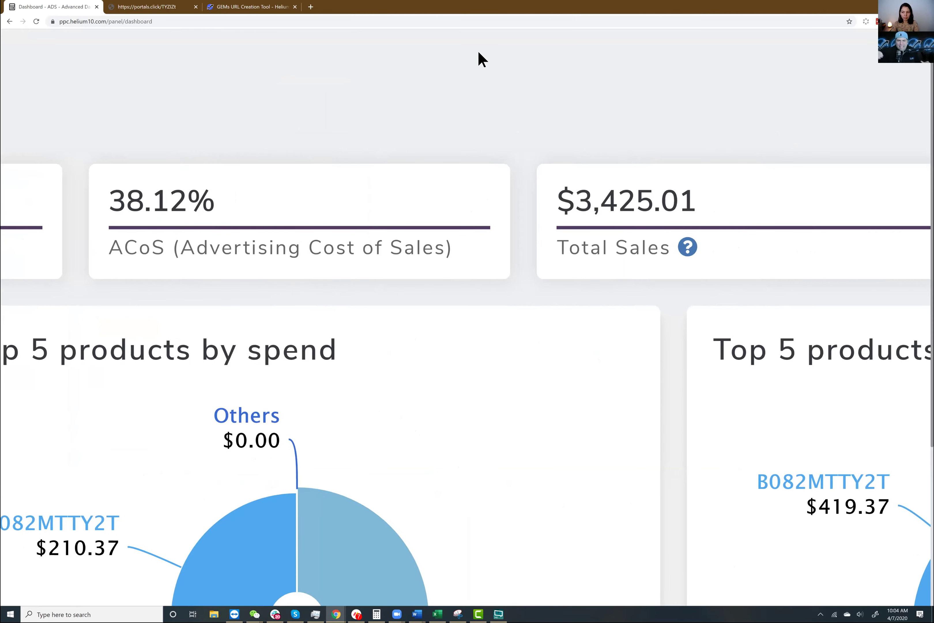
scroll(478, 53, right, 3)
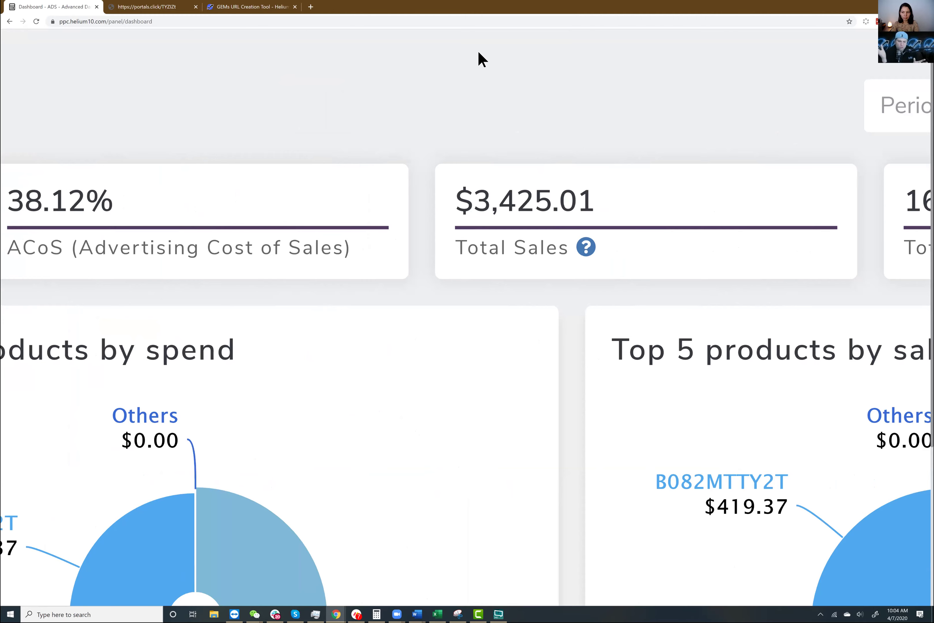
scroll(478, 53, right, 3)
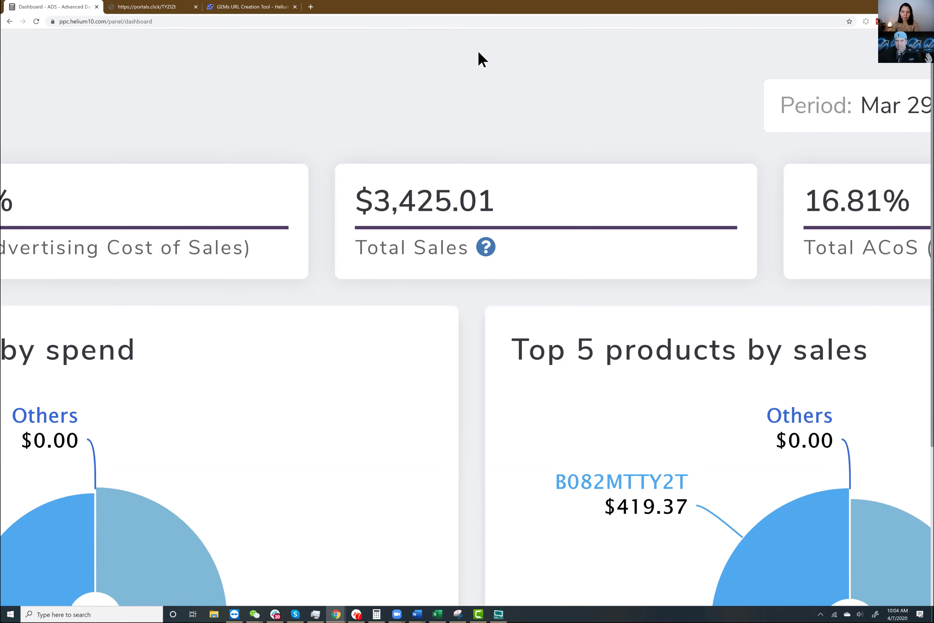
scroll(477, 50, right, 5)
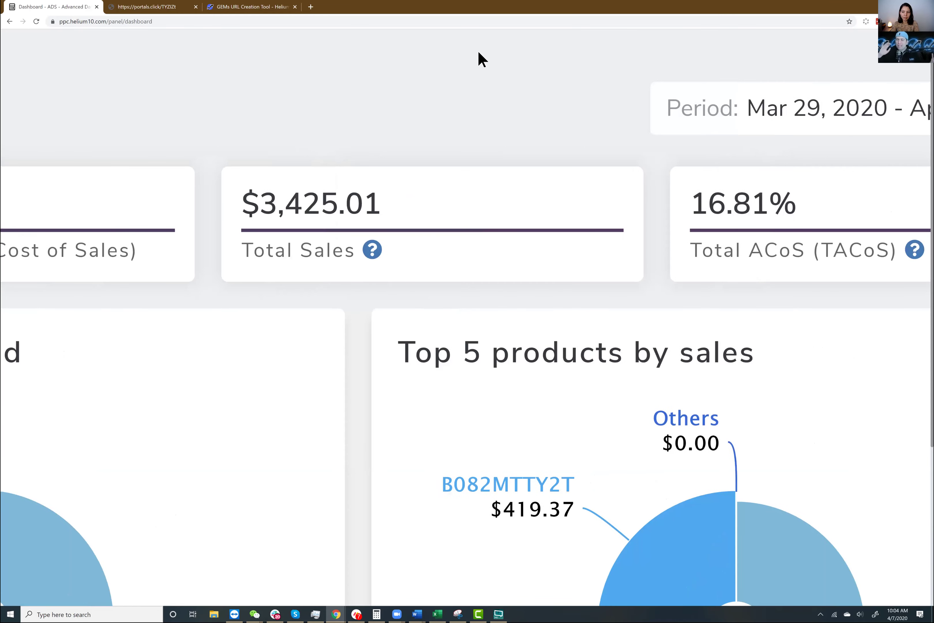
scroll(477, 49, right, 2)
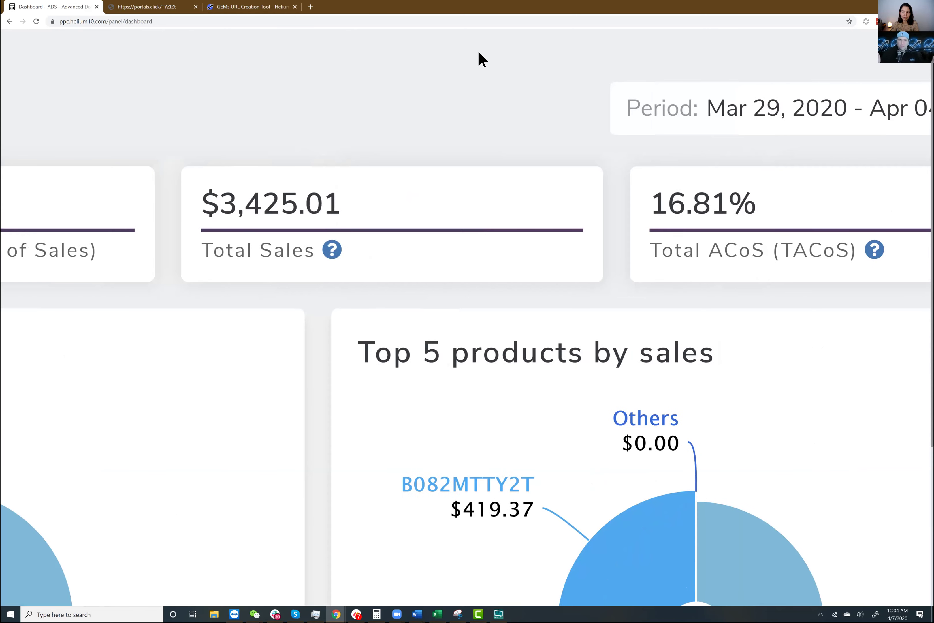
scroll(478, 52, right, 1)
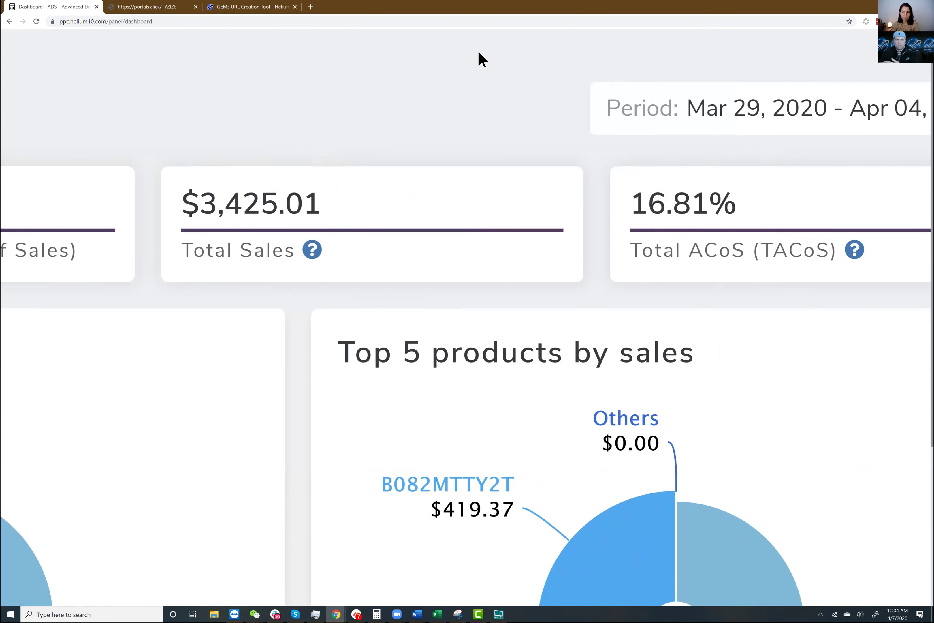
scroll(478, 52, right, 1)
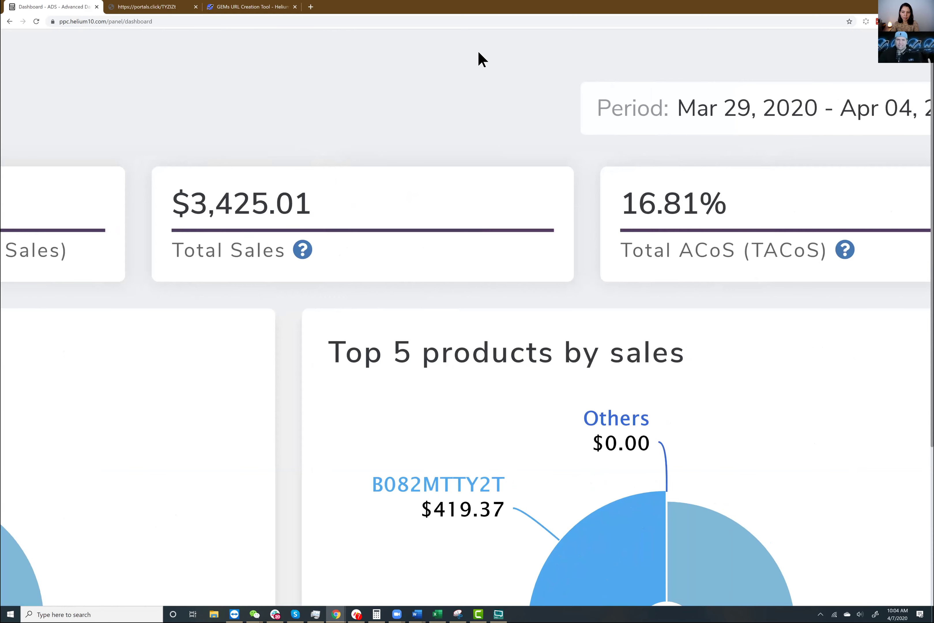
scroll(478, 52, right, 1)
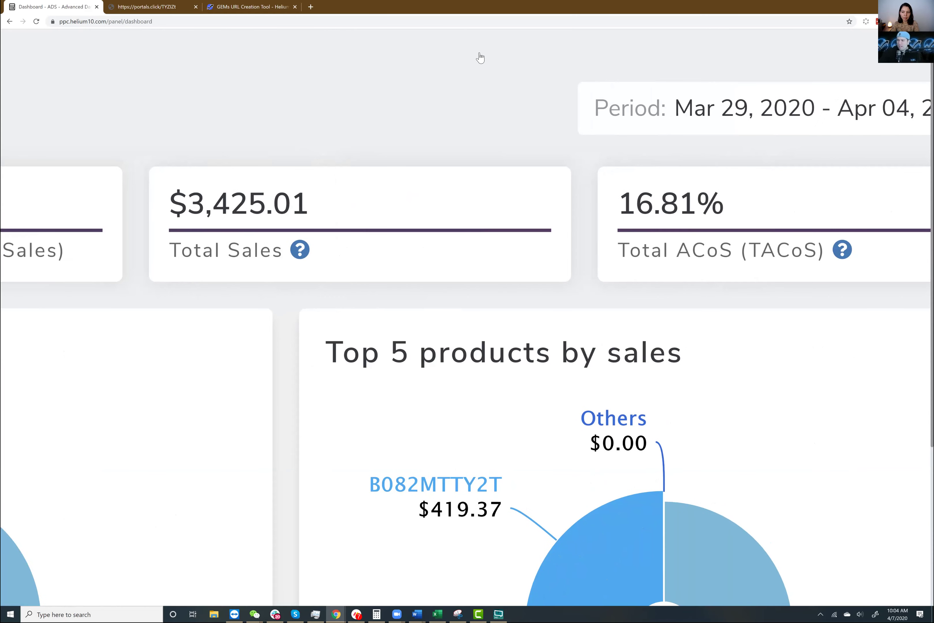
scroll(479, 54, right, 1)
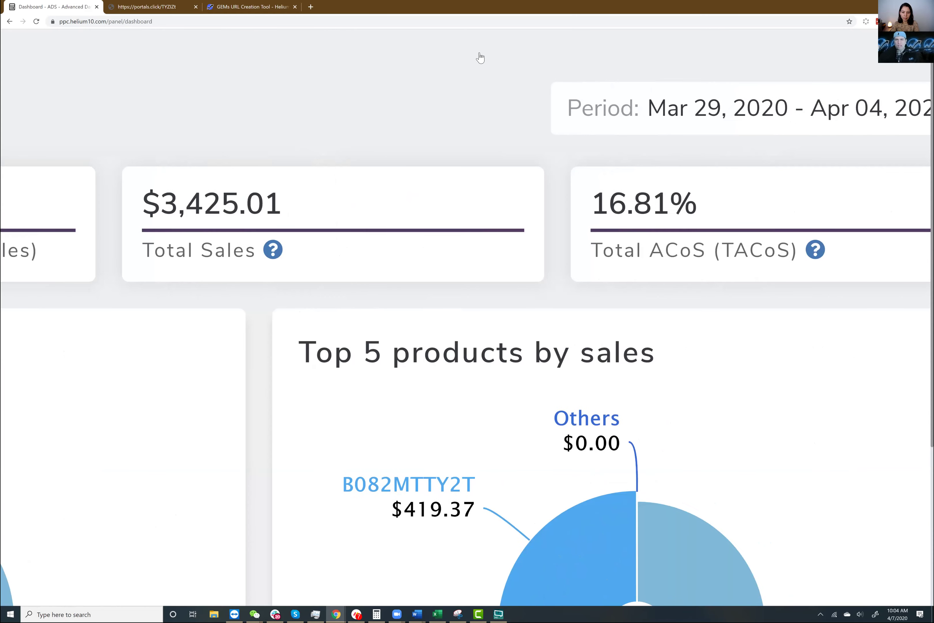
scroll(478, 52, right, 3)
scroll(481, 60, right, 1)
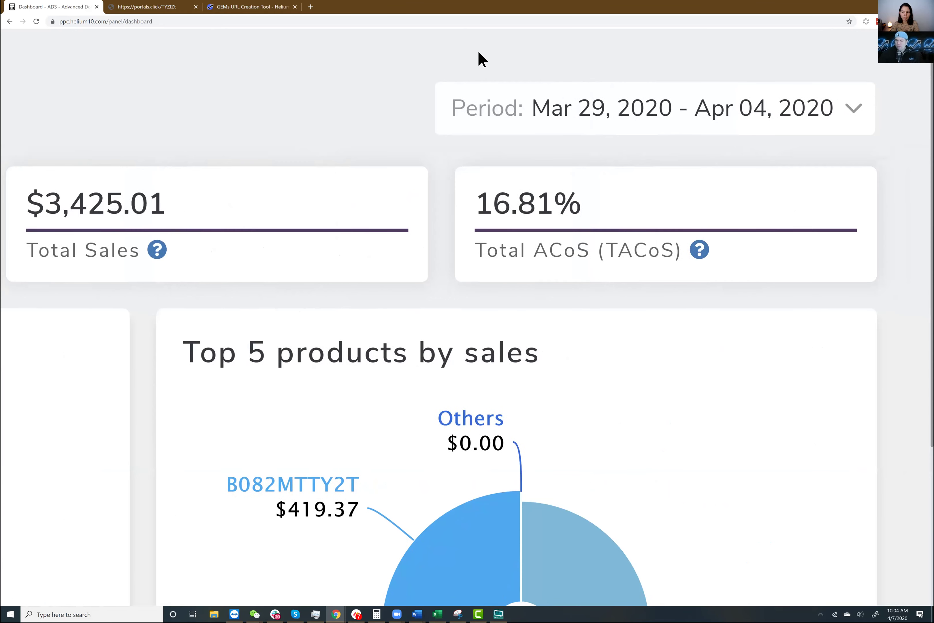
scroll(480, 58, right, 1)
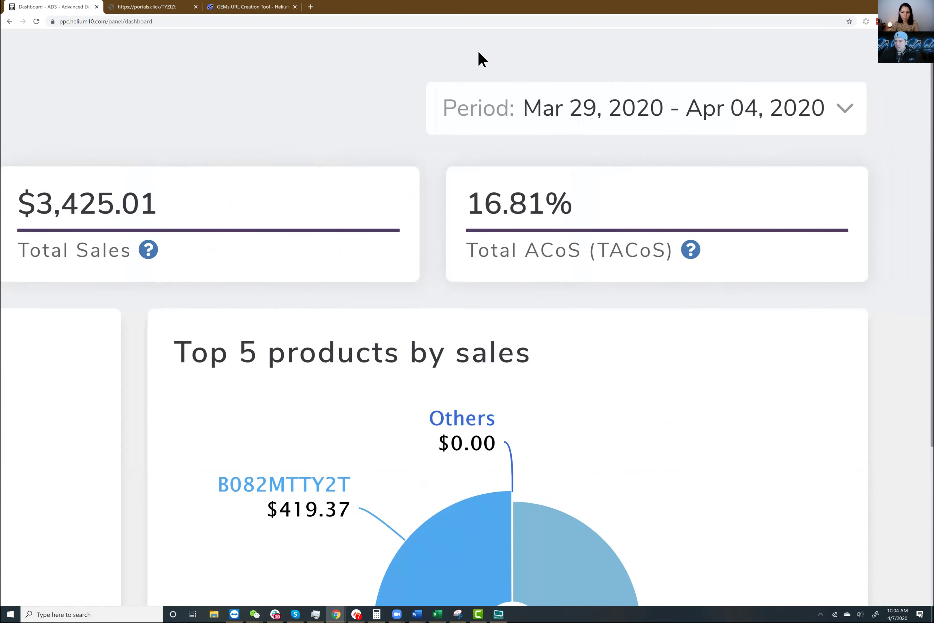
- Review the dashboard's top 5 products by spend and sales charts together with its metric cards, campaign and keyword tables, and trend graph
key(ctrl+minus)
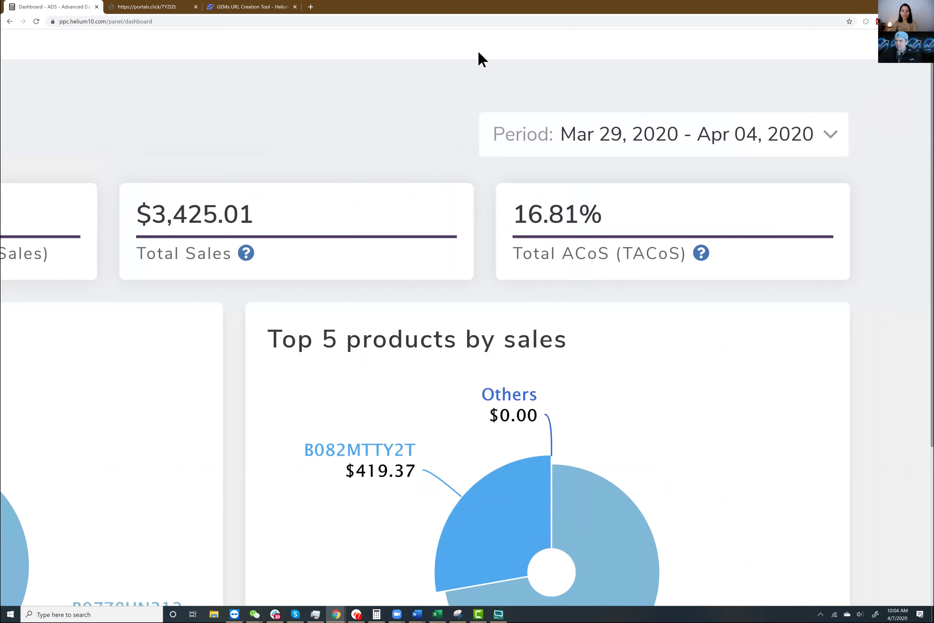
key(ctrl+minus)
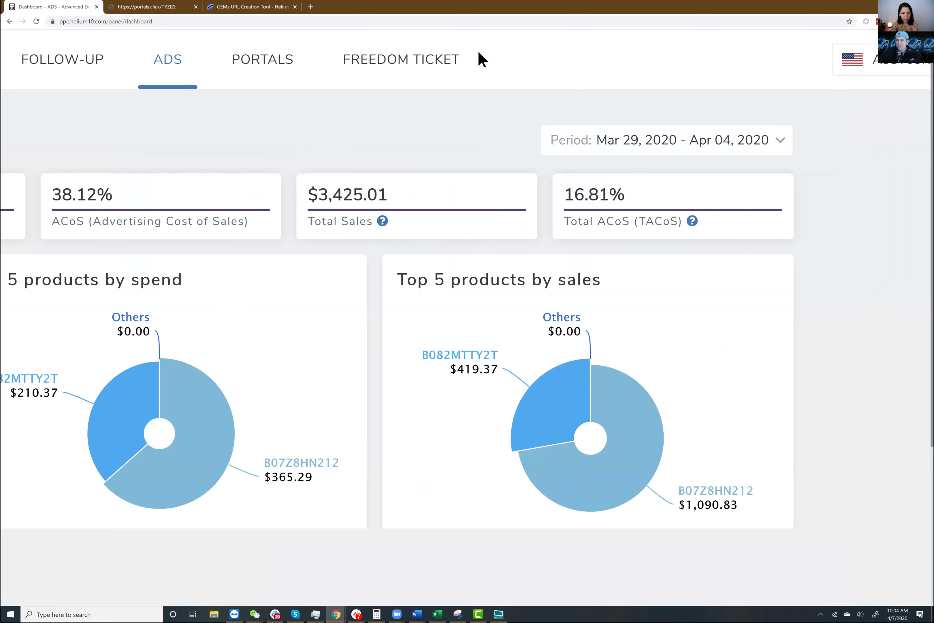
key(ctrl+minus)
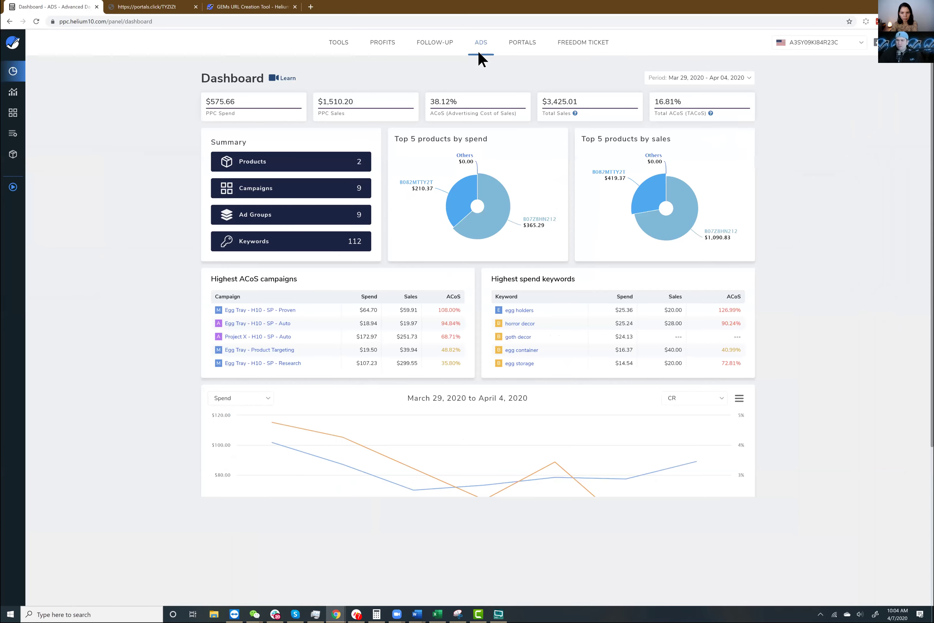
key(ctrl+plus)
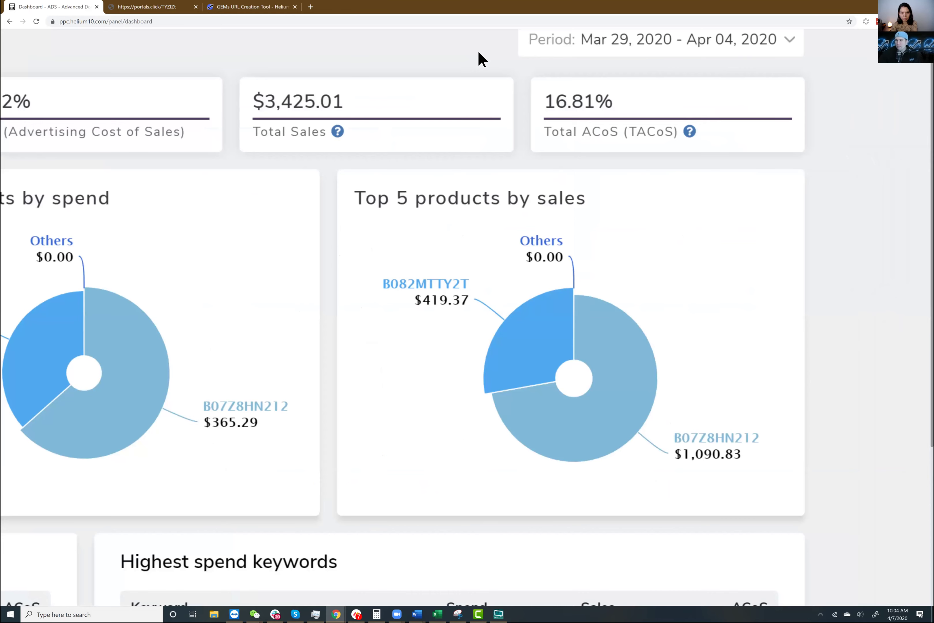
key(ctrl+minus)
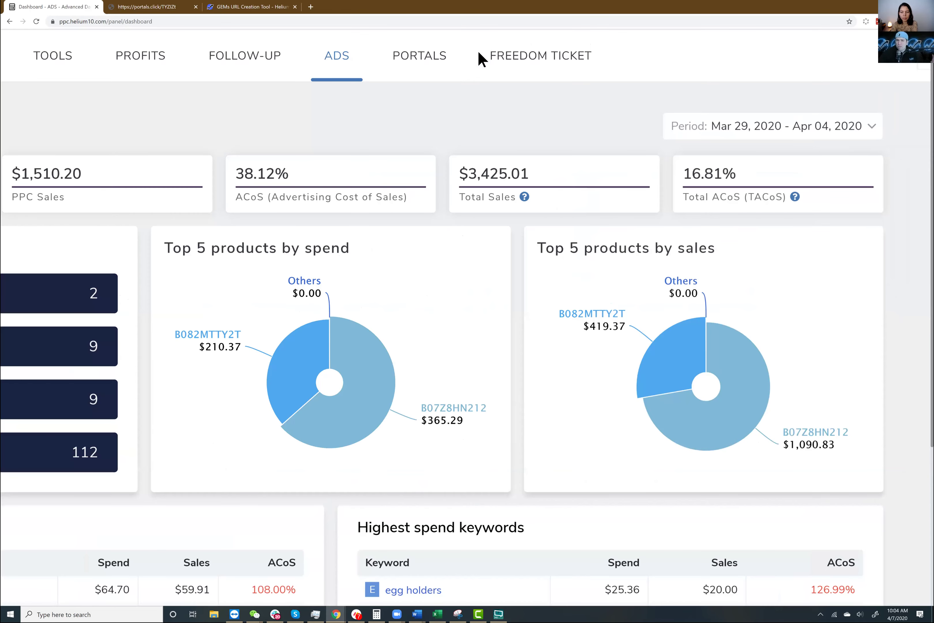
key(ctrl+minus)
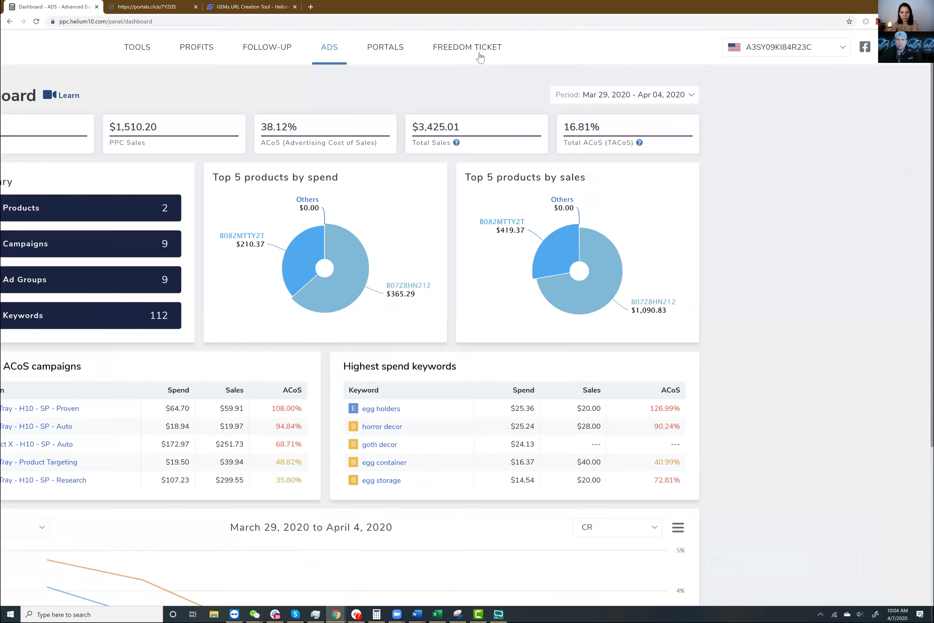
key(ctrl+plus)
key(ctrl+plus)
key(ctrl+plus)
key(ctrl+plus)
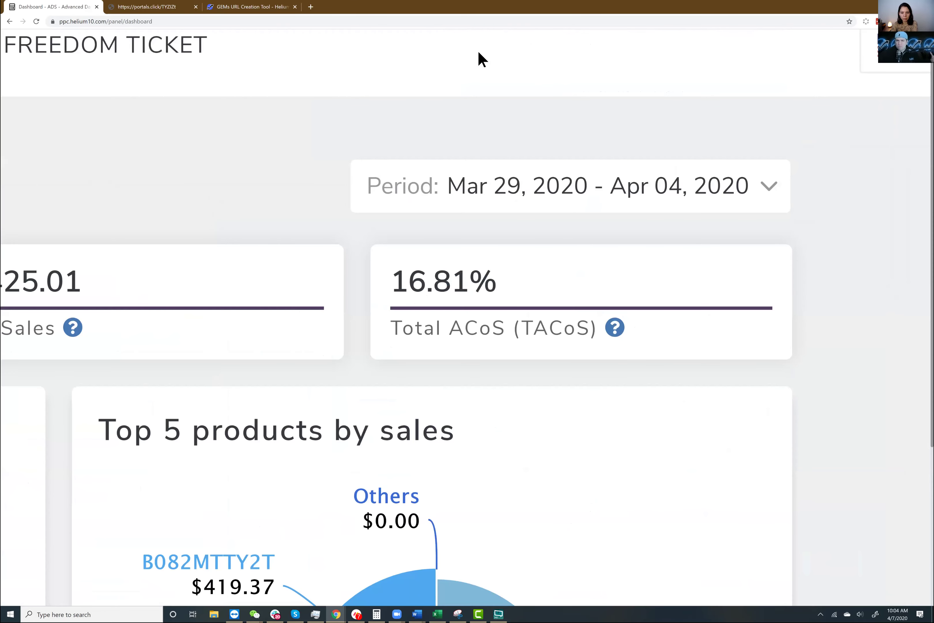
key(ctrl+minus)
key(ctrl+minus)
key(ctrl+minus)
key(ctrl+minus)
key(ctrl+minus)
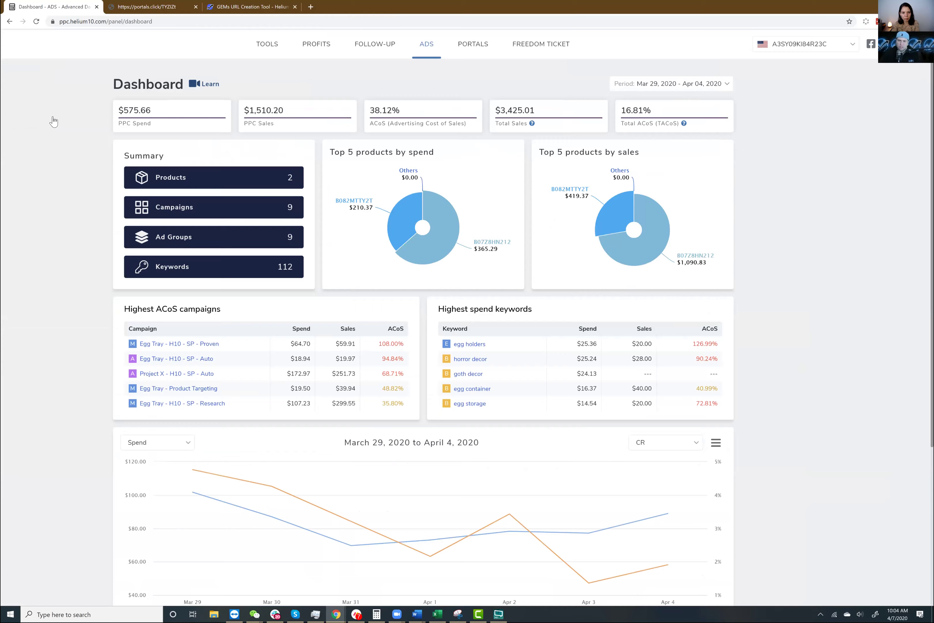
key(ctrl+minus)
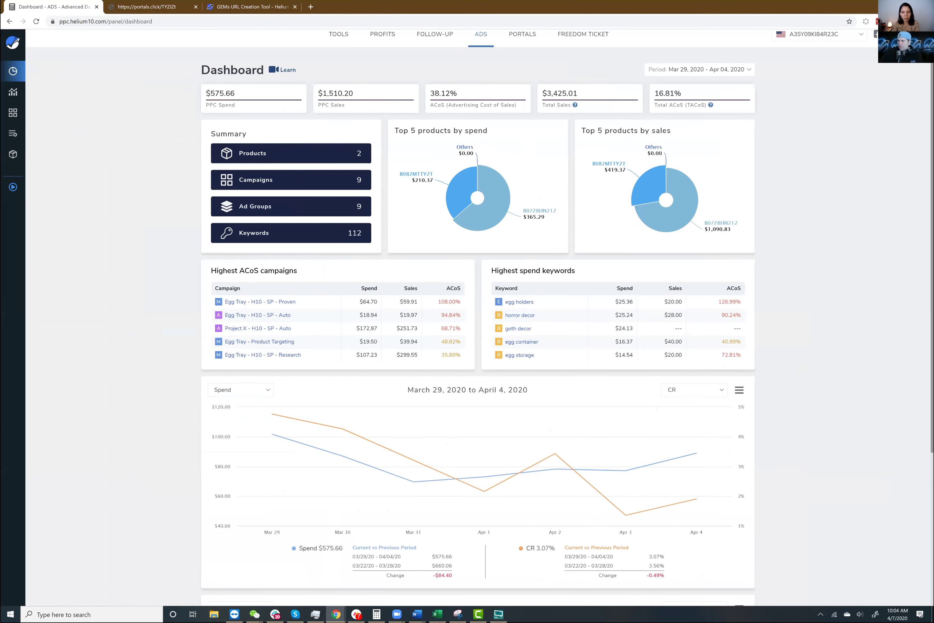
- Open the Ad Manager's new campaign form and review the budget, ACoS target and default bid for the Auto, Research and Proven campaigns
click(13, 112)
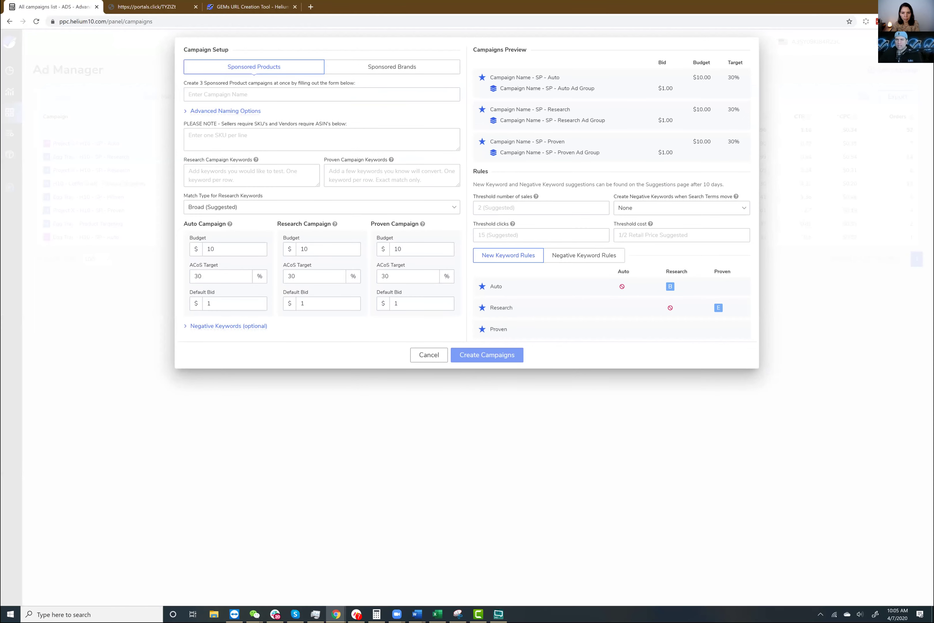
key(ctrl+0)
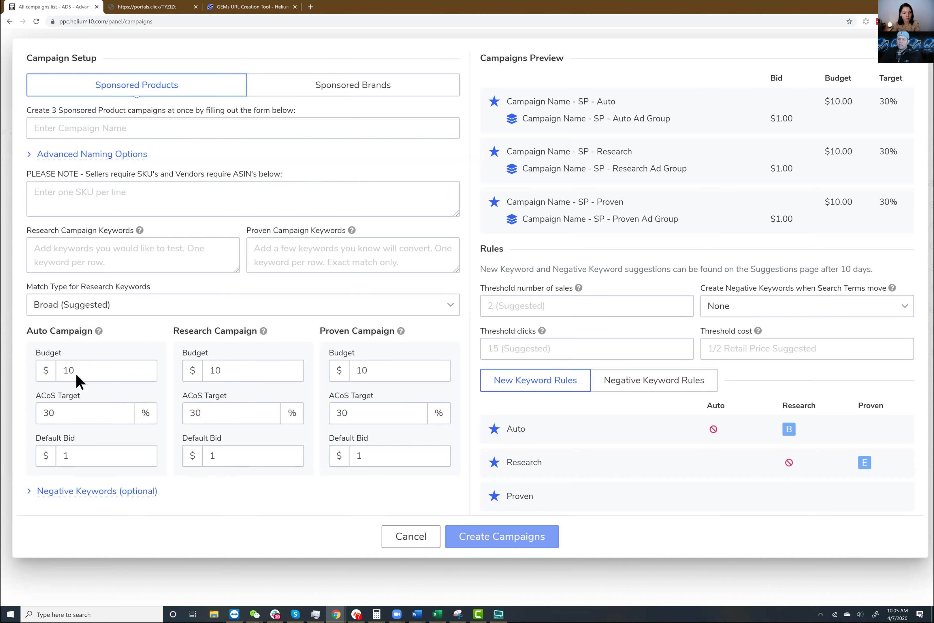
key(ctrl+plus)
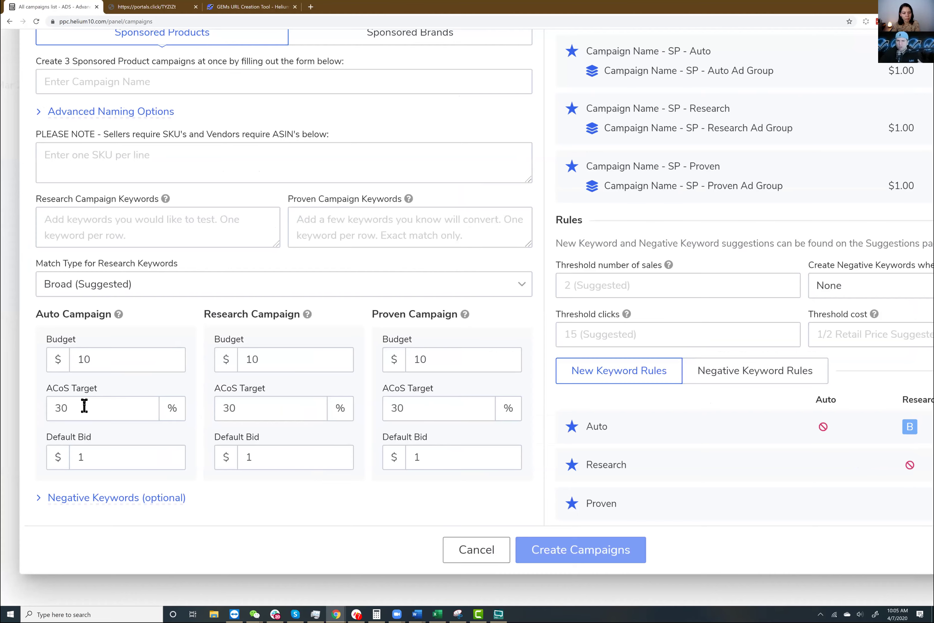
key(ctrl+plus)
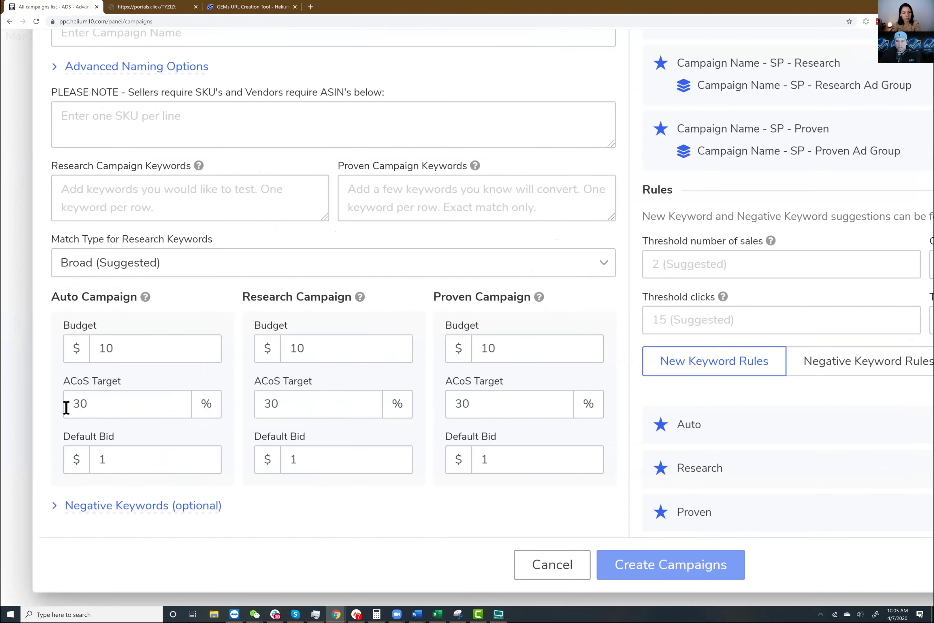
key(ctrl+minus)
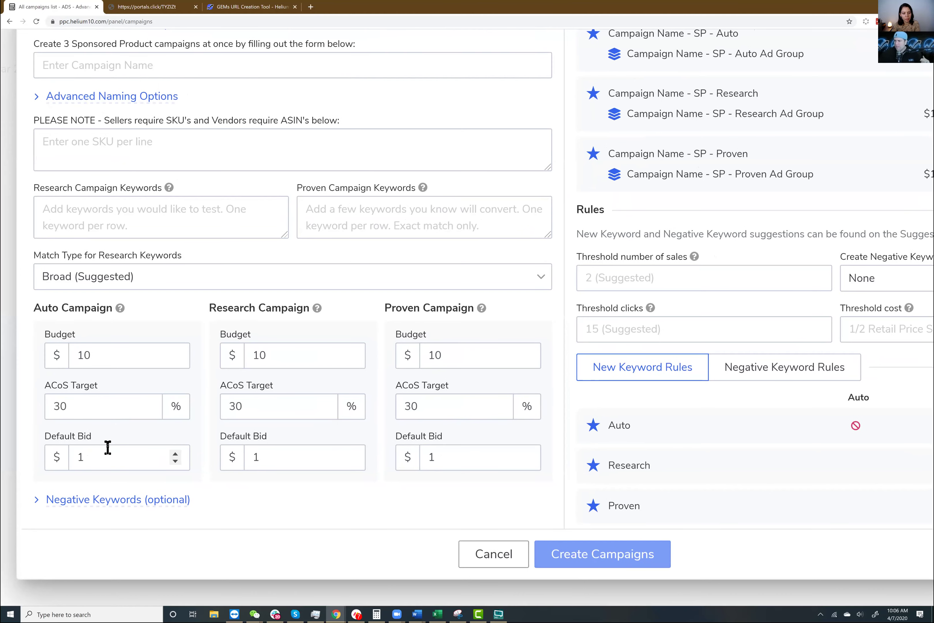
- Set the threshold clicks and threshold cost to 10 in the campaign rules, and cancel the campaign creation
scroll(292, 256, right, 5)
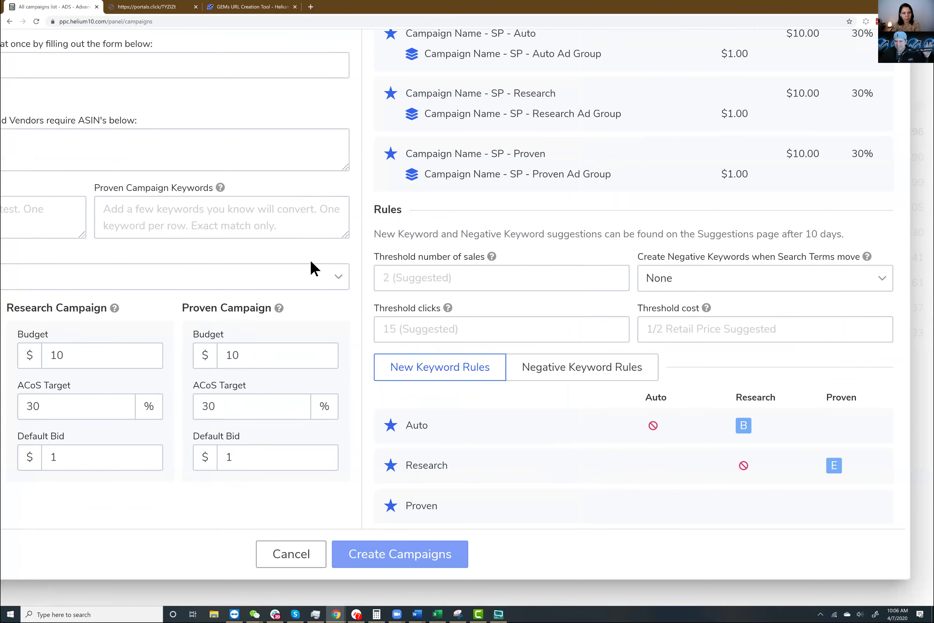
scroll(309, 261, right, 2)
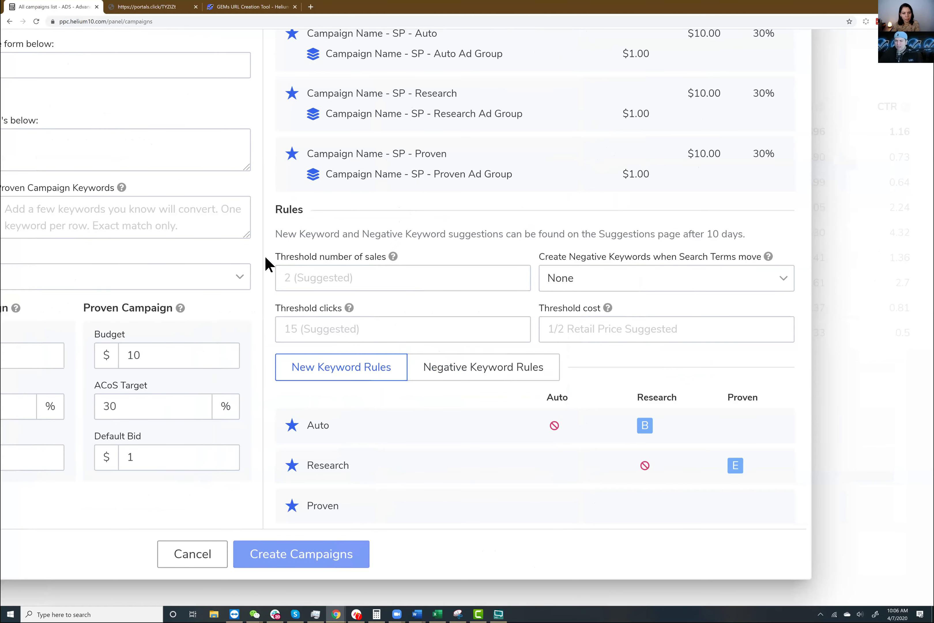
scroll(294, 261, right, 1)
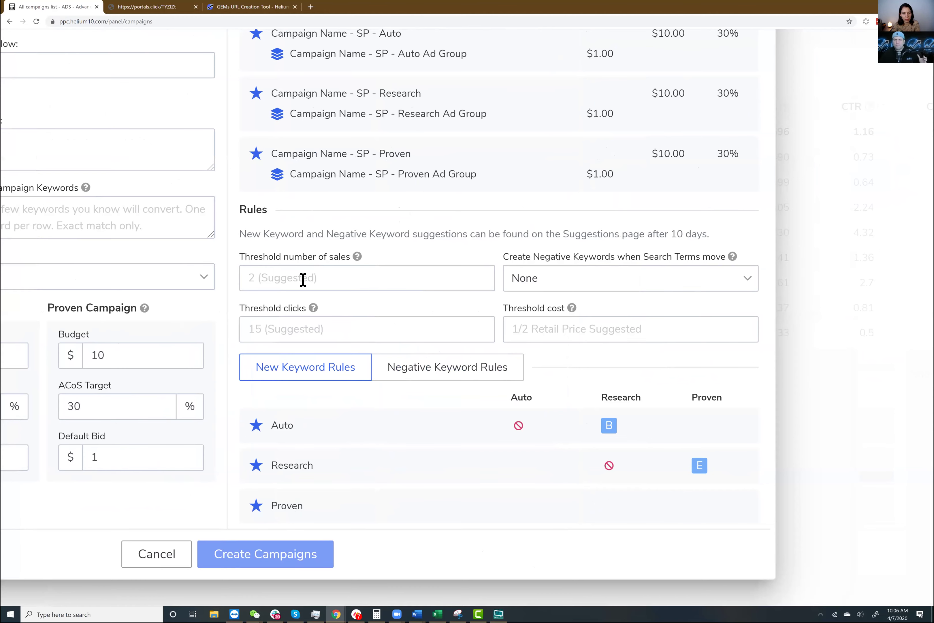
scroll(303, 279, right, 1)
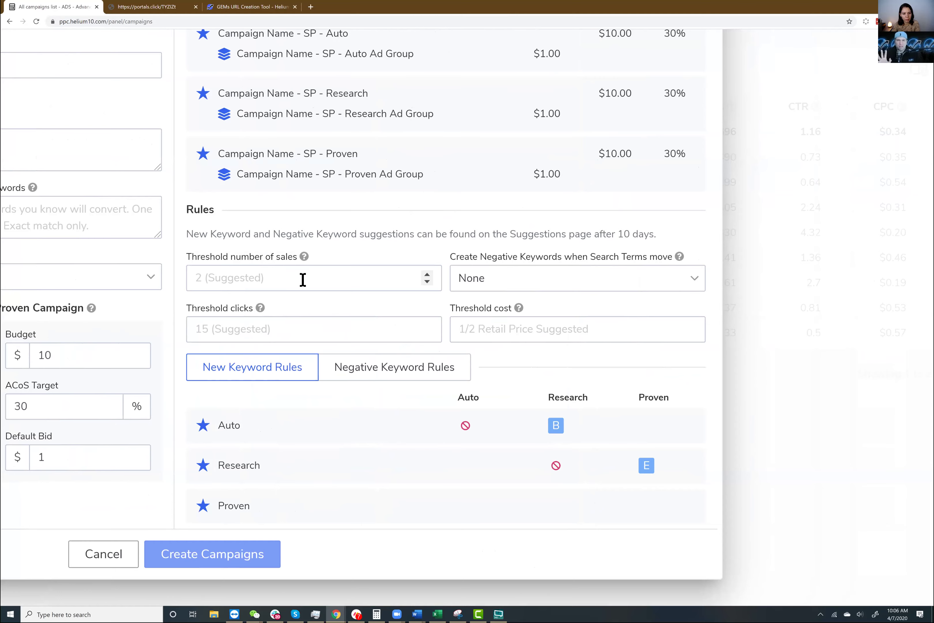
scroll(303, 279, left, 1)
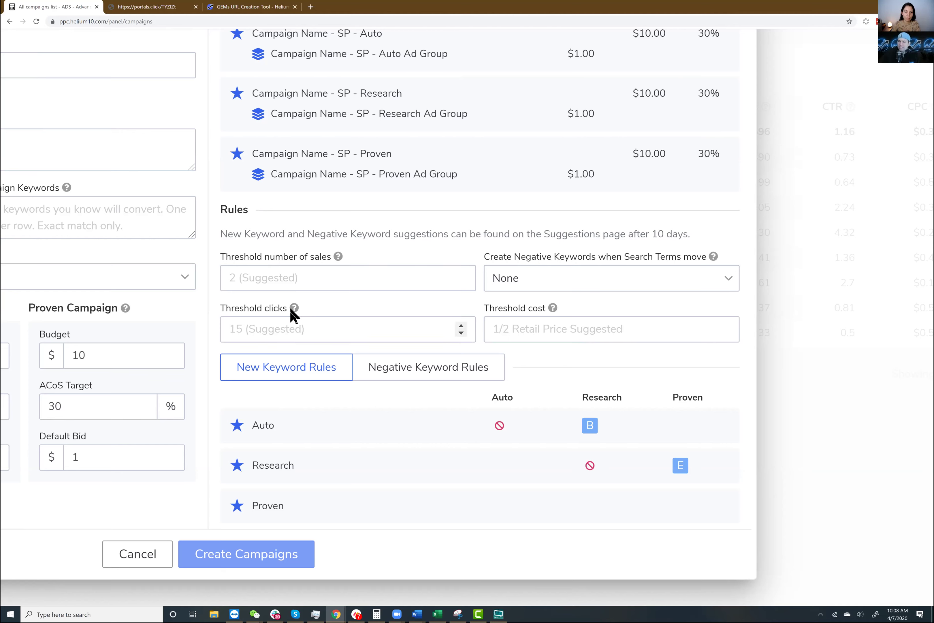
click(281, 330)
text(10)
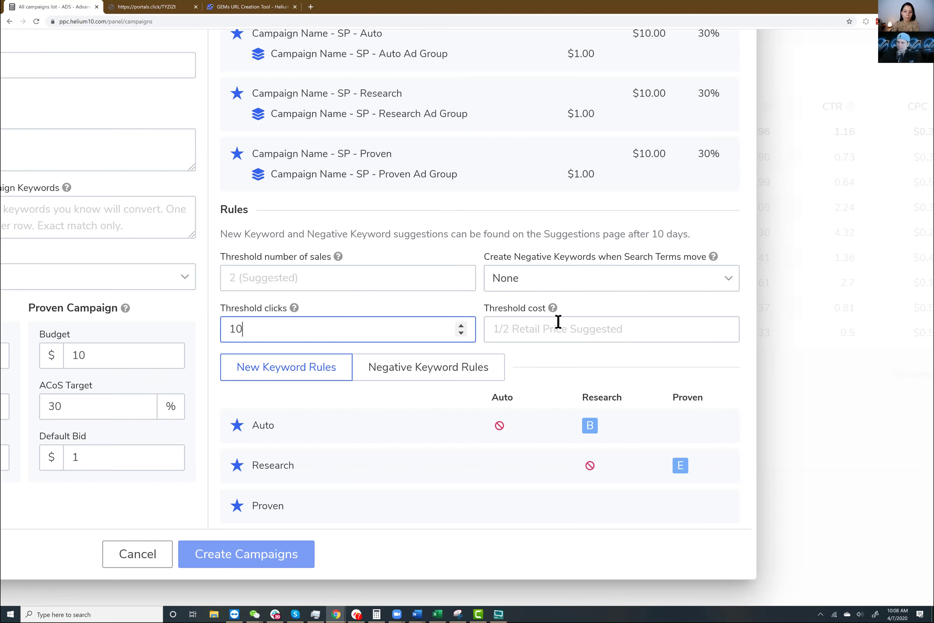
click(553, 329)
text(10)
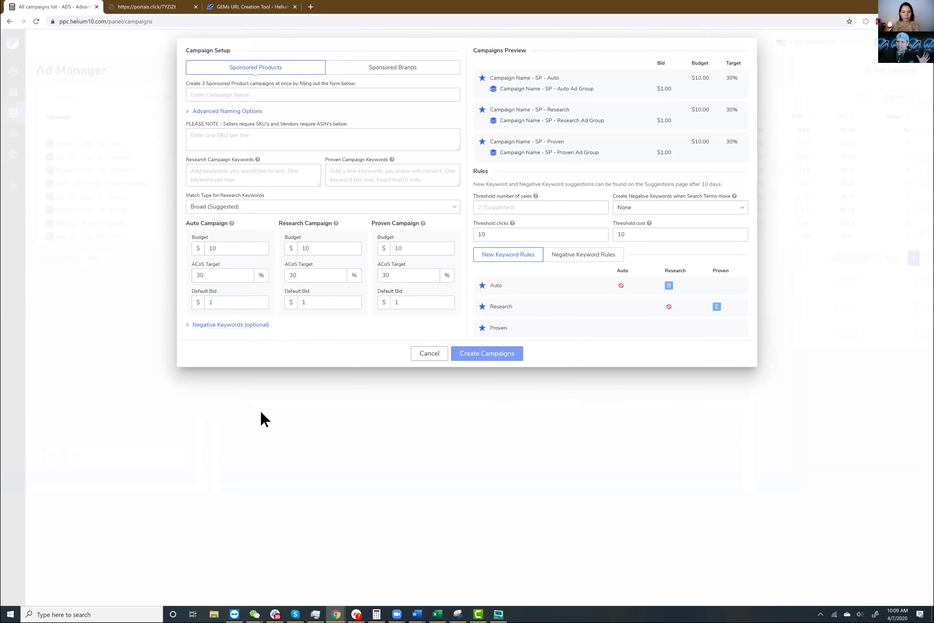
click(412, 352)
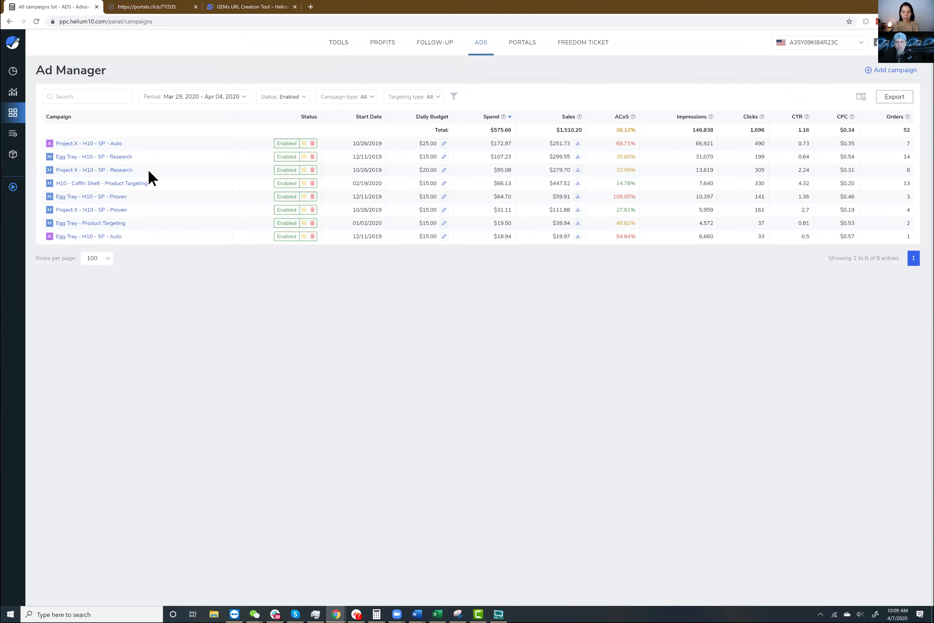
mouse_move(24, 135)
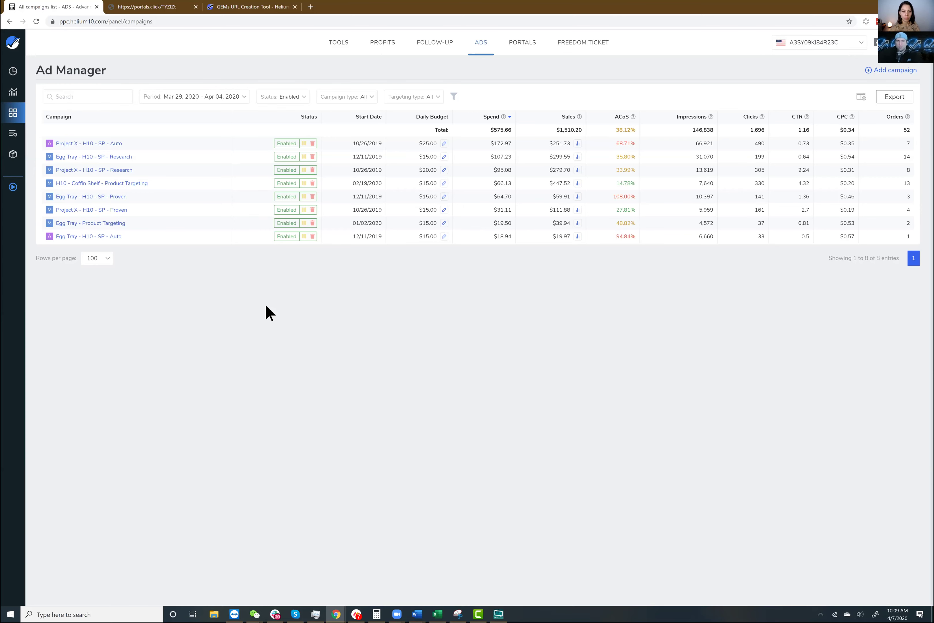
- Open the ads Suggestions page and look over its Bids, New Keywords and Negative Keywords sections and the keyword bid table
click(29, 133)
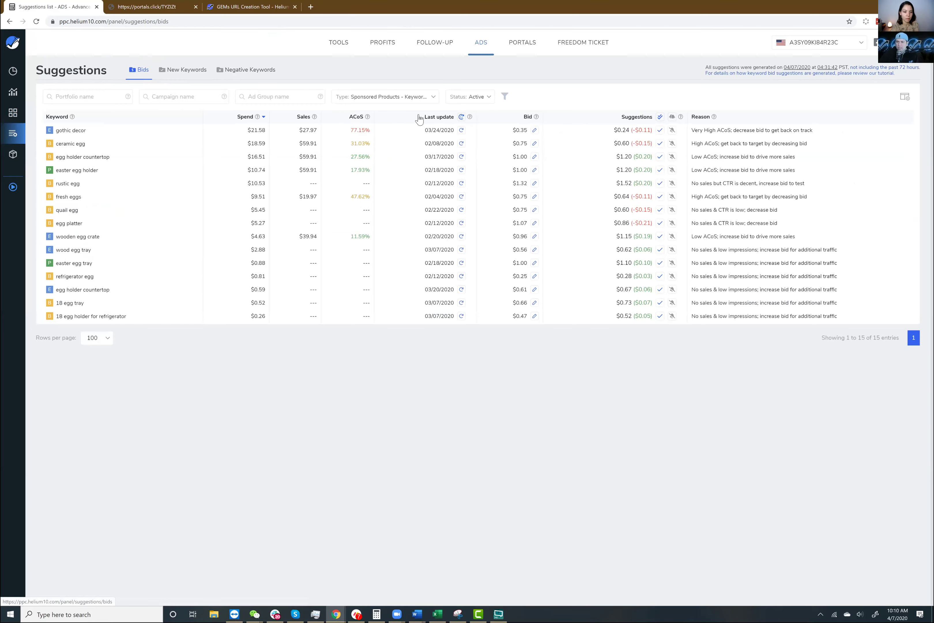
scroll(454, 127, up, 3)
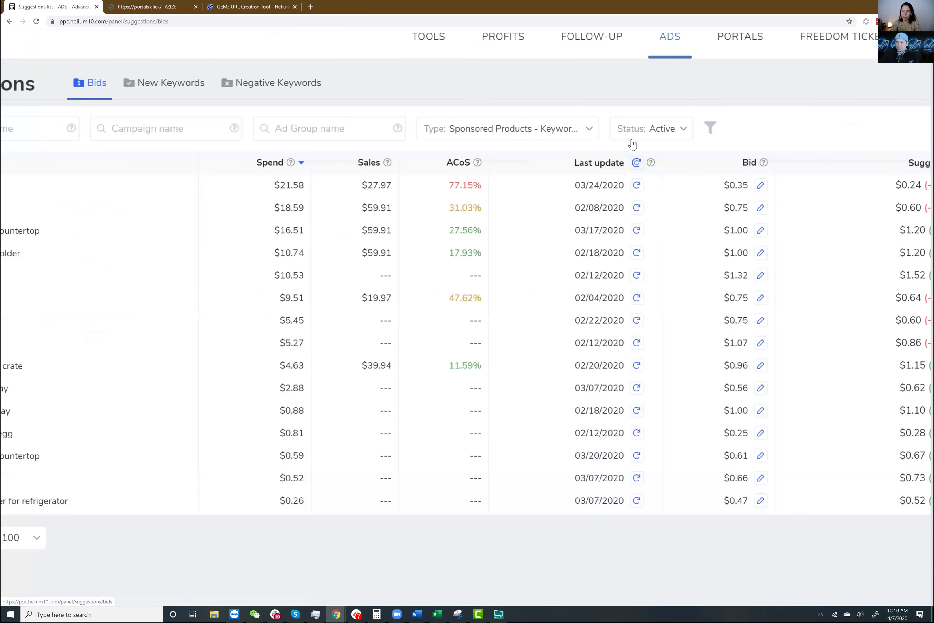
scroll(599, 142, up, 1)
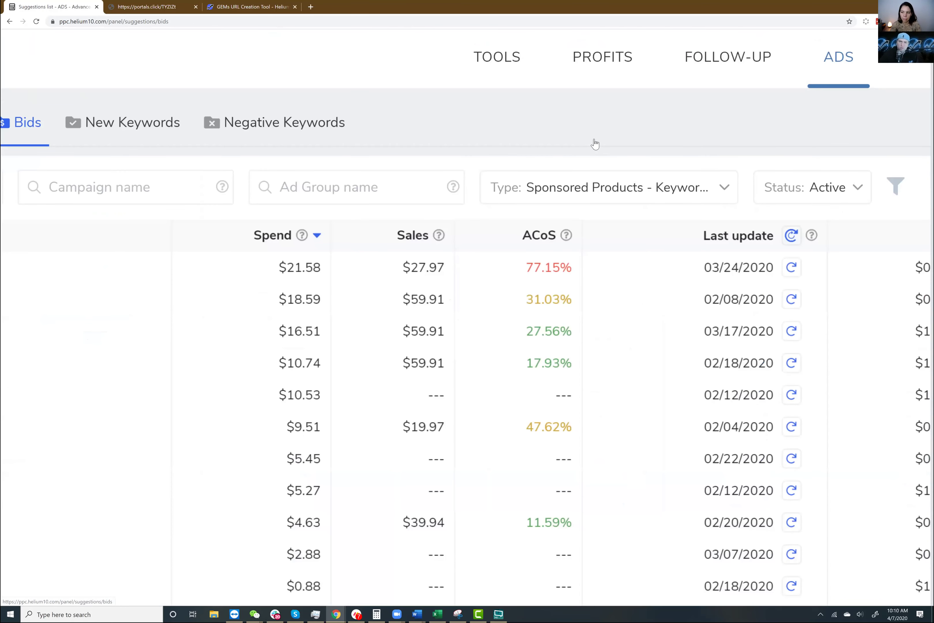
scroll(595, 144, left, 3)
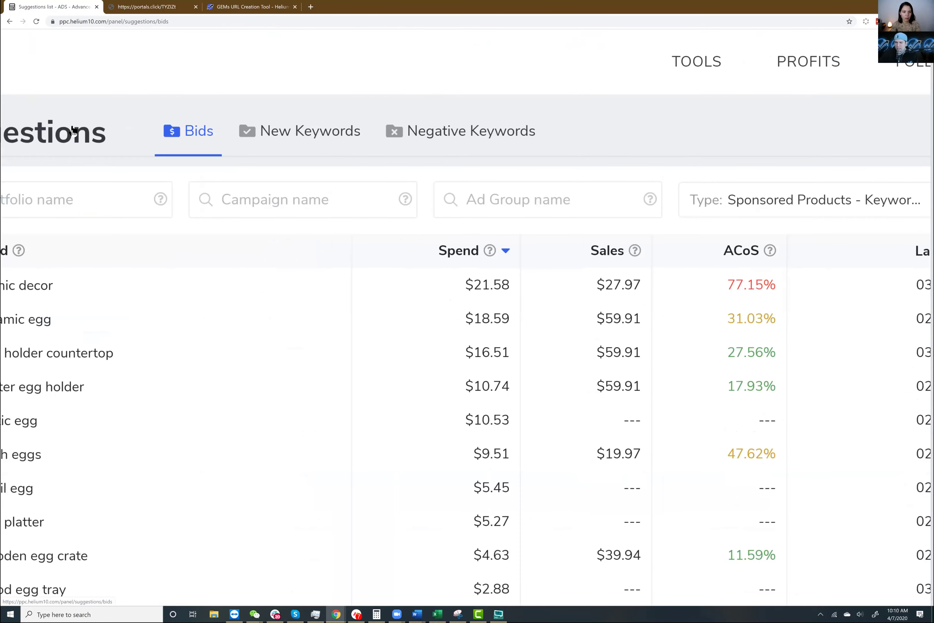
scroll(71, 133, left, 3)
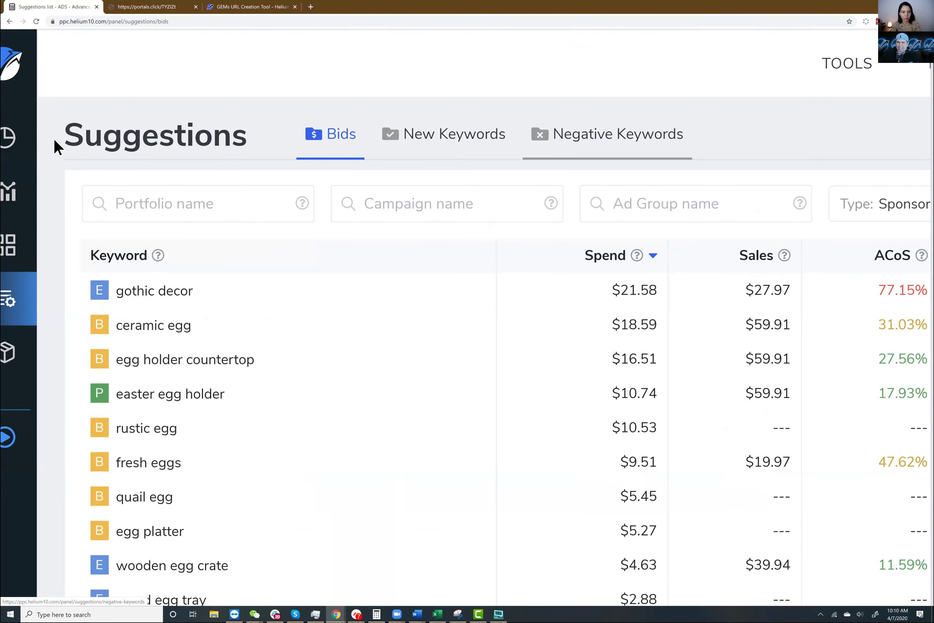
scroll(55, 148, down, 5)
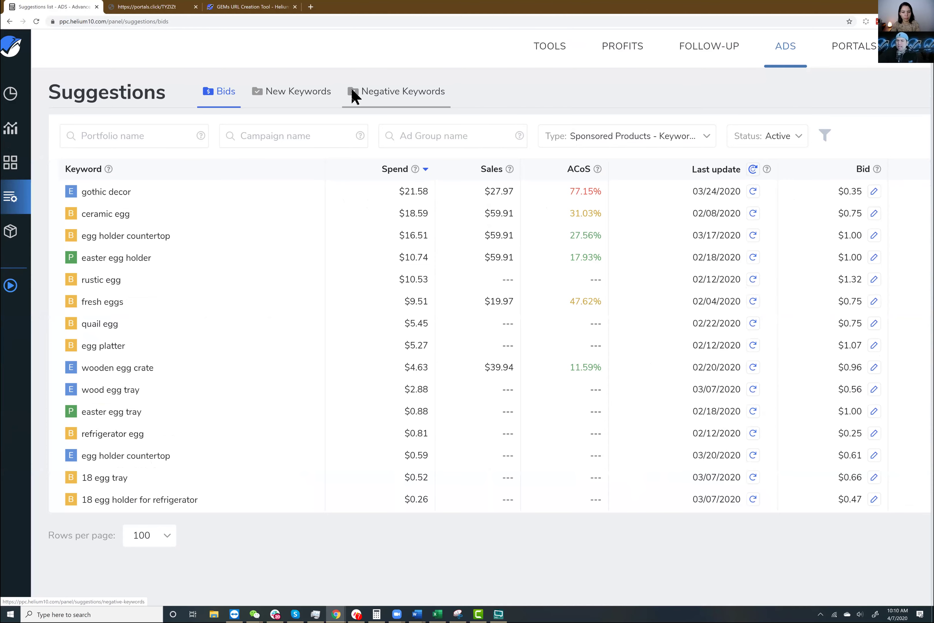
scroll(289, 217, down, 3)
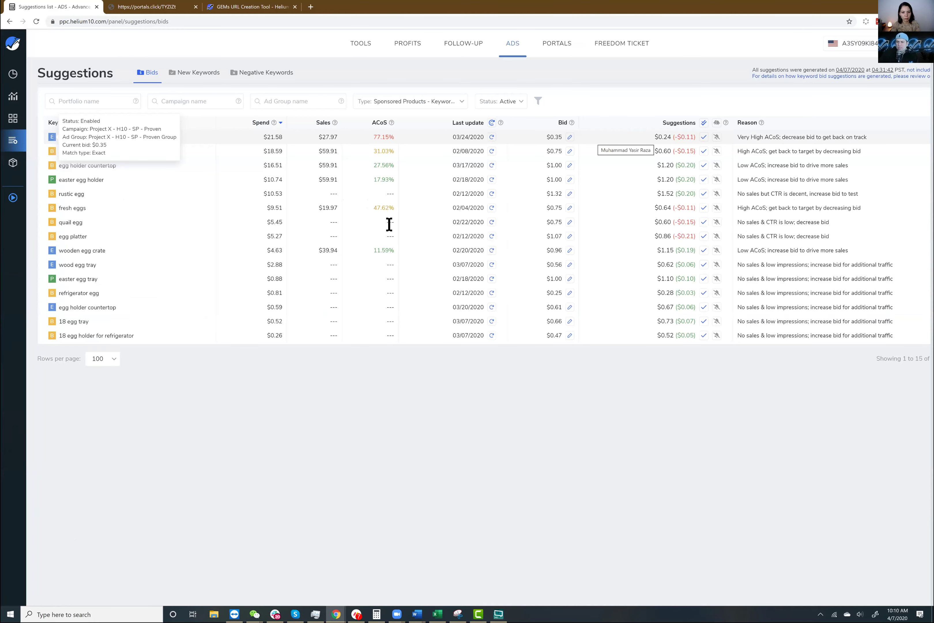
- Examine the "gothic decor" keyword's ACoS, bid, suggested bid and reason, together with its Apply and Ignore options
scroll(388, 223, up, 3)
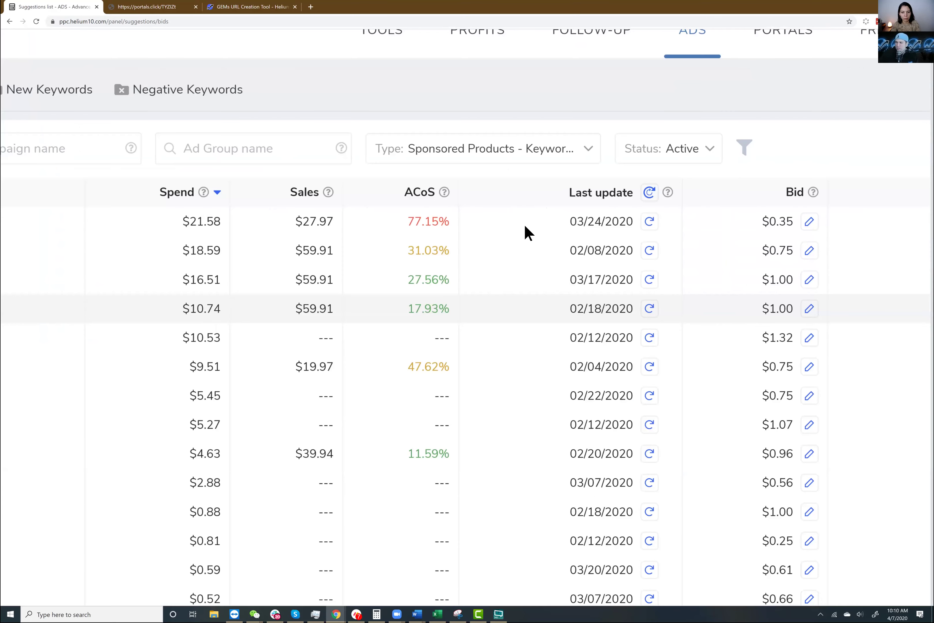
scroll(527, 233, down, 1)
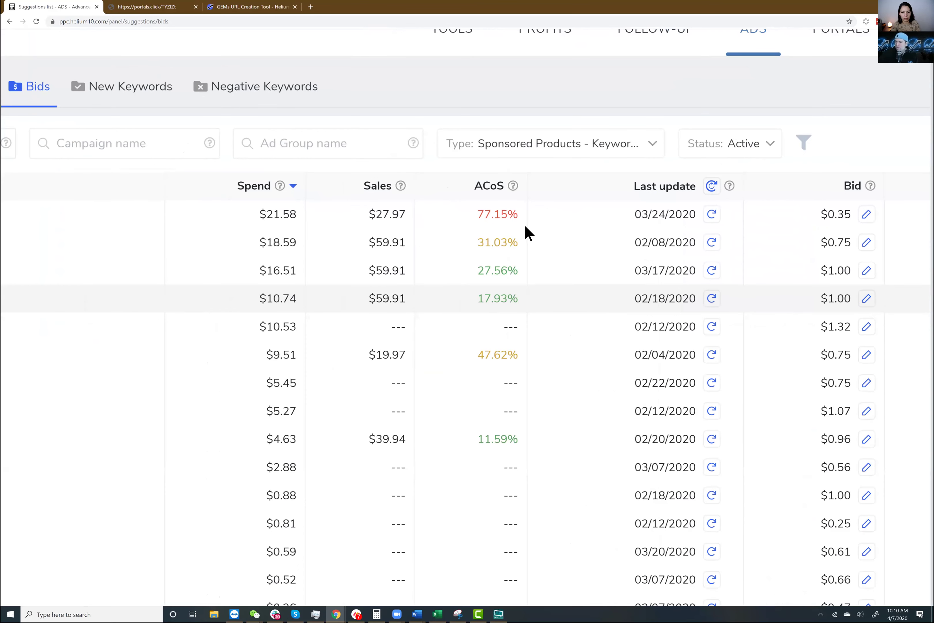
scroll(543, 219, down, 1)
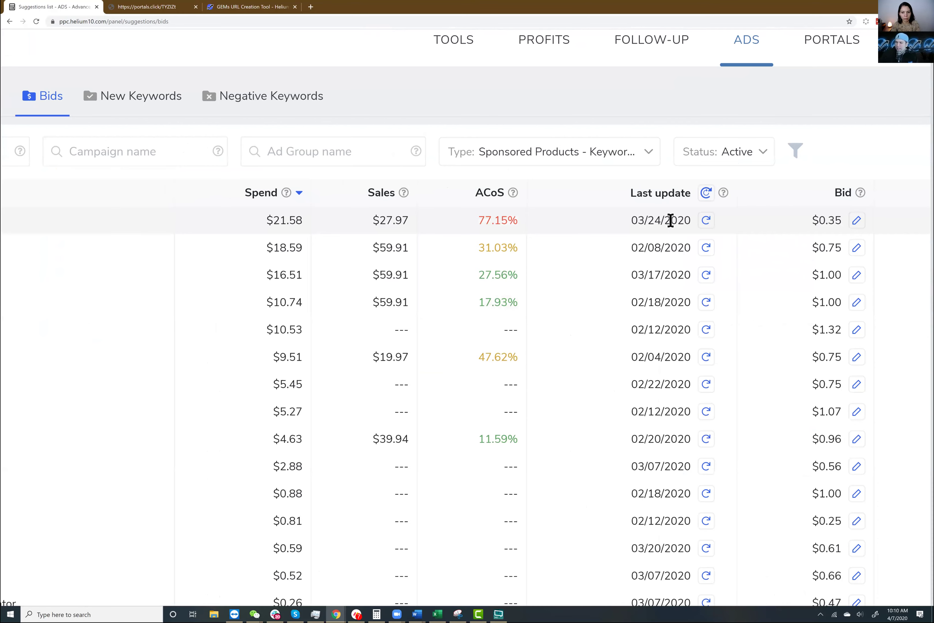
scroll(735, 220, right, 3)
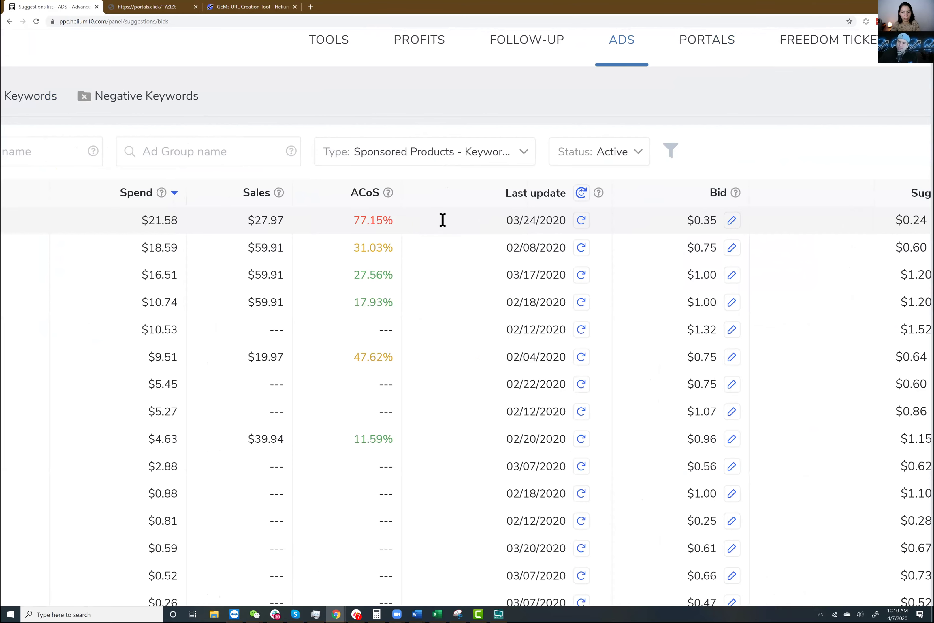
scroll(442, 220, right, 10)
drag(442, 220, 472, 231)
click(484, 221)
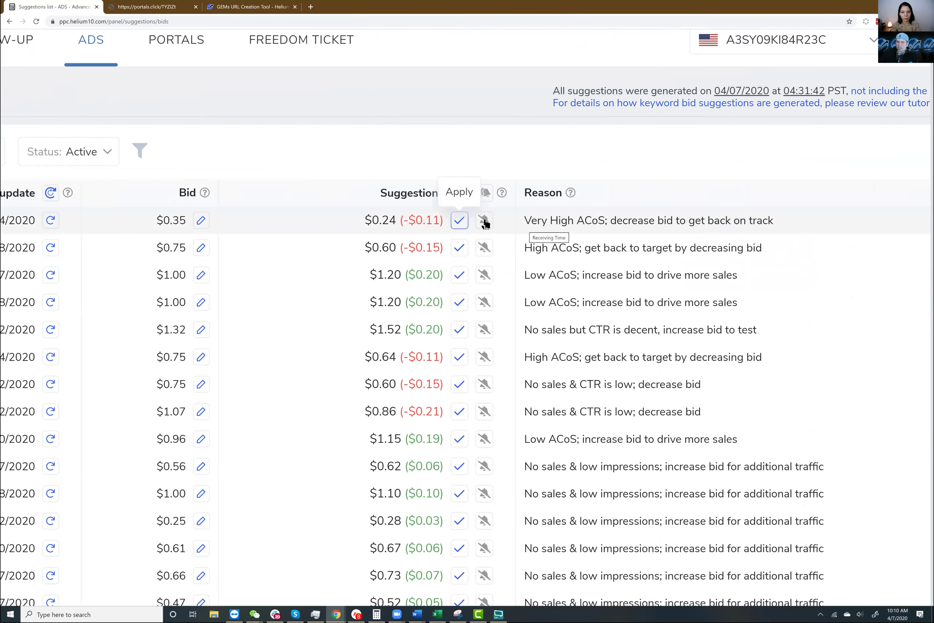
click(484, 220)
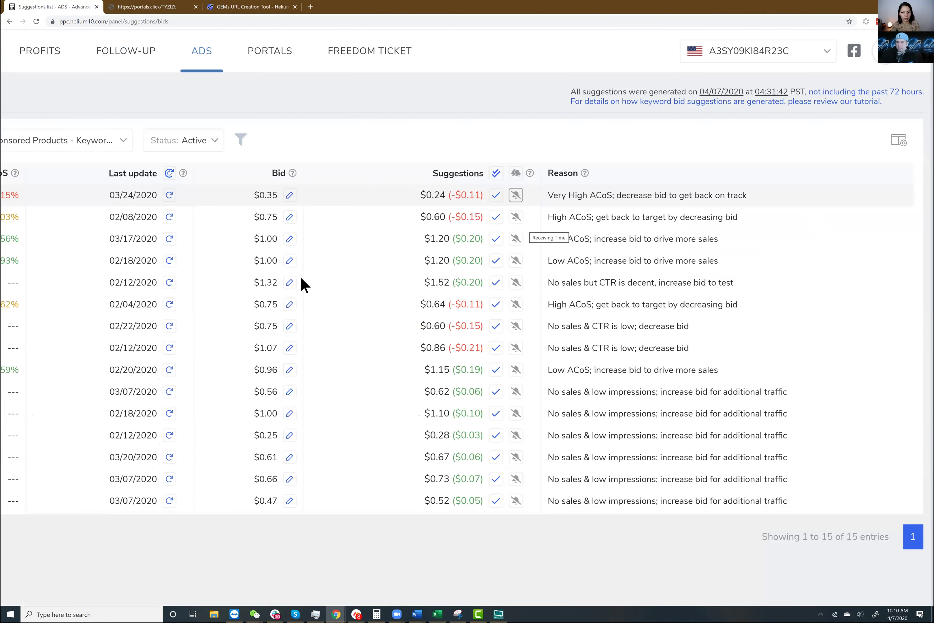
- Compare the "wooden egg crate" keyword's ACoS with its suggested bid increase and the reason given
drag(351, 279, 409, 279)
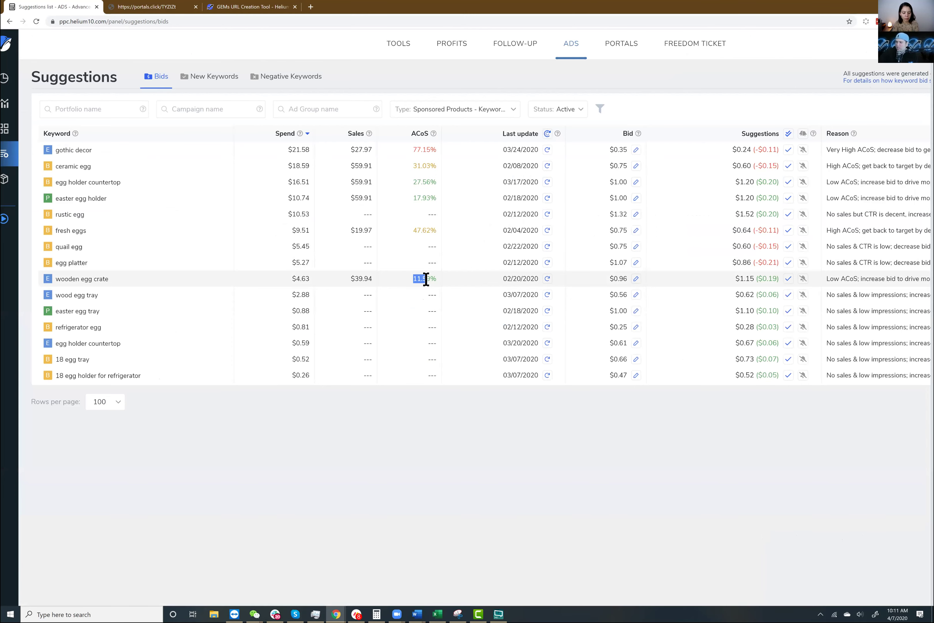
scroll(515, 309, right, 2)
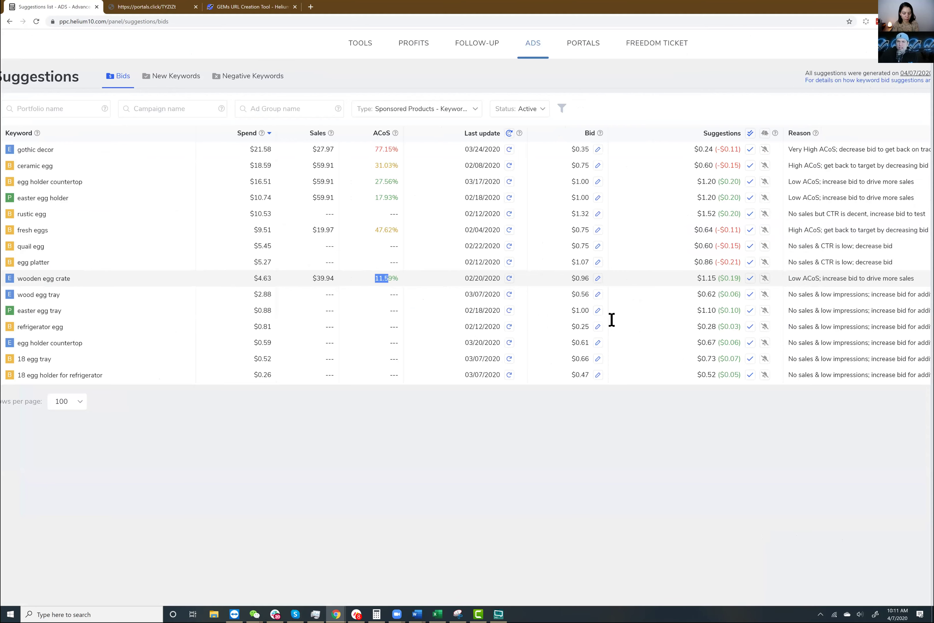
scroll(641, 322, up, 4)
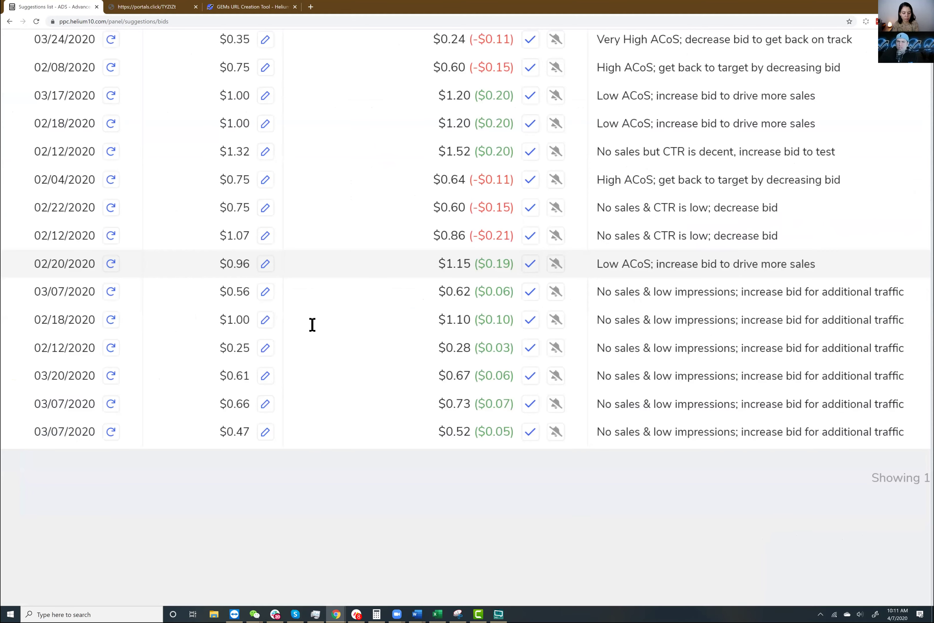
scroll(334, 322, up, 3)
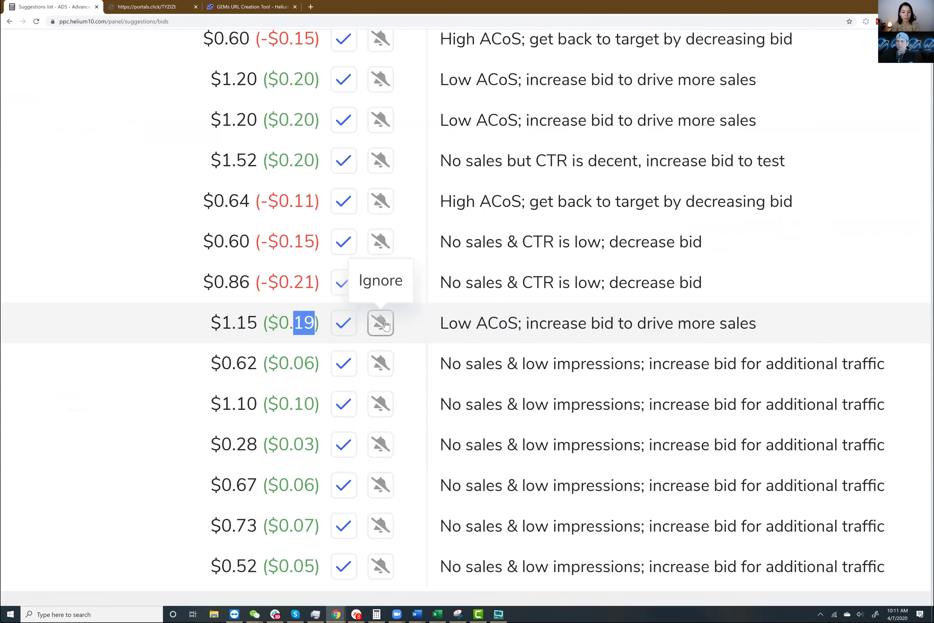
scroll(185, 71, down, 3)
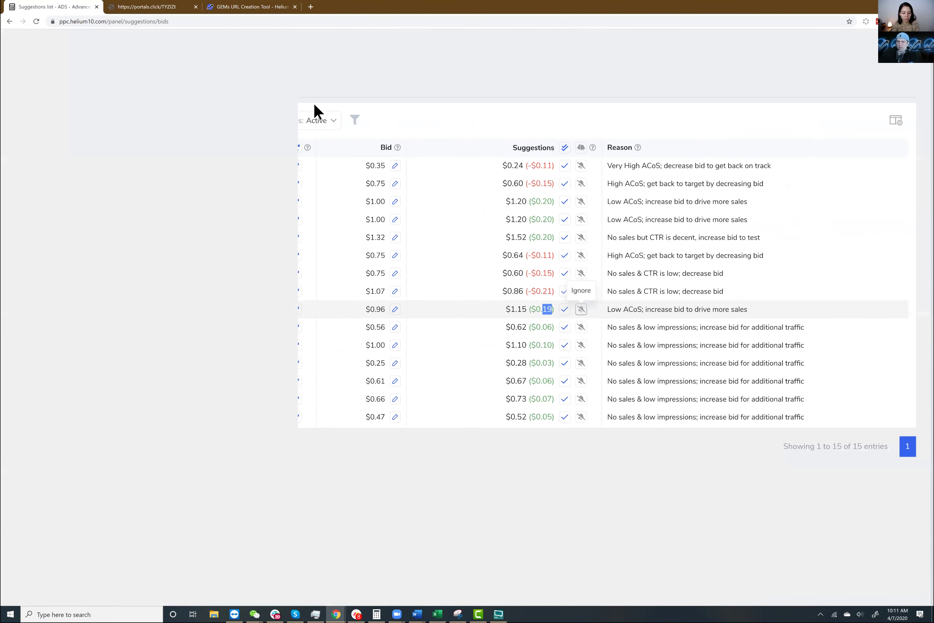
scroll(358, 133, down, 1)
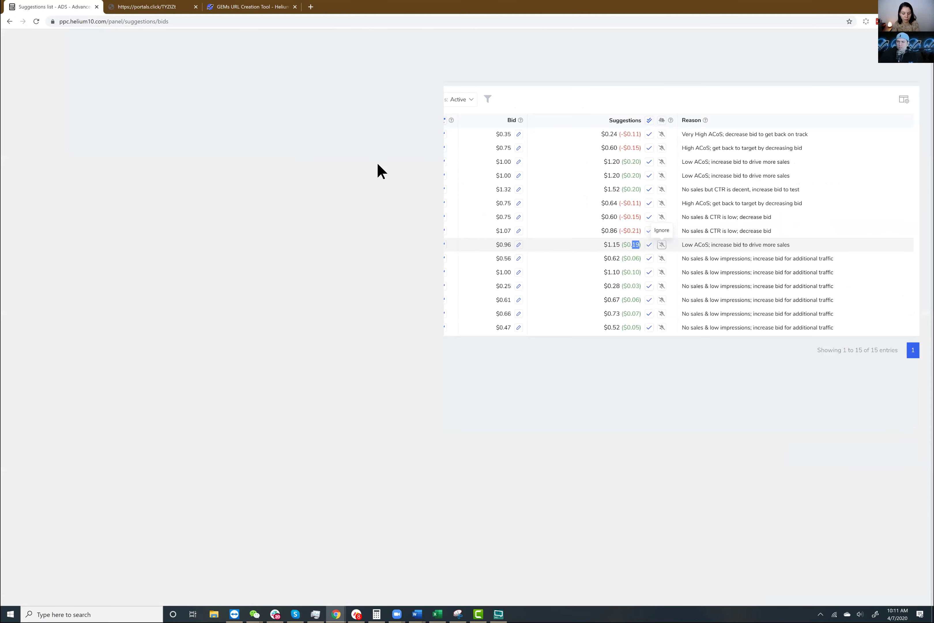
- Open the New Keywords suggestions and review each term's spend, sales, ACoS, source campaign and reason
scroll(376, 161, down, 1)
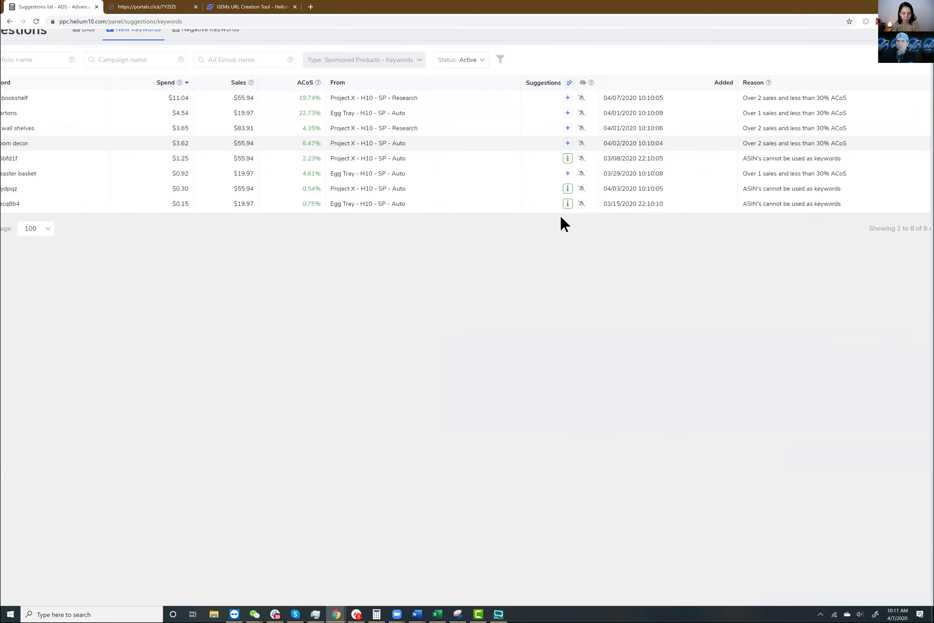
scroll(560, 215, up, 5)
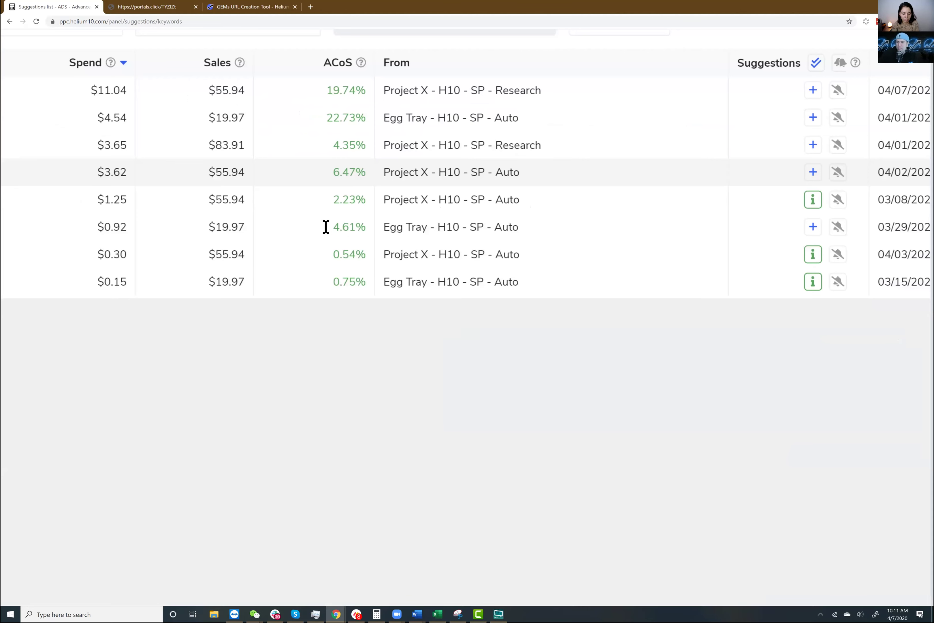
scroll(325, 227, down, 5)
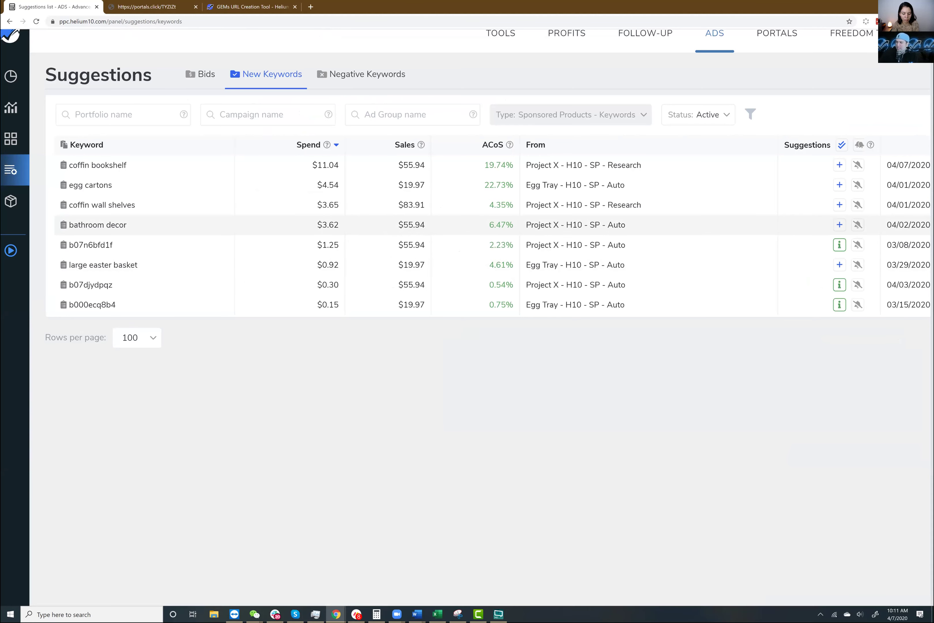
mouse_move(839, 224)
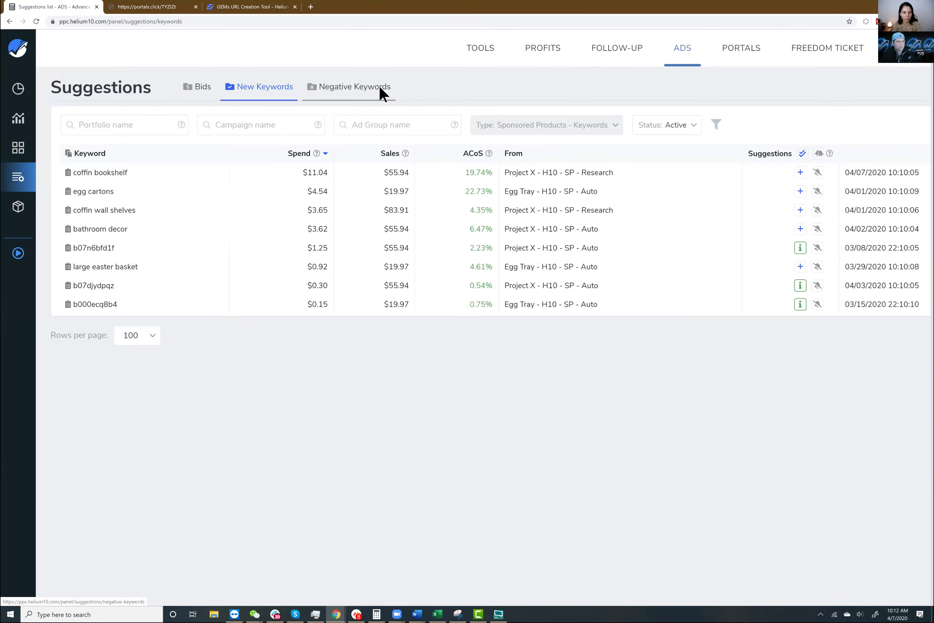
key(ctrl+minus)
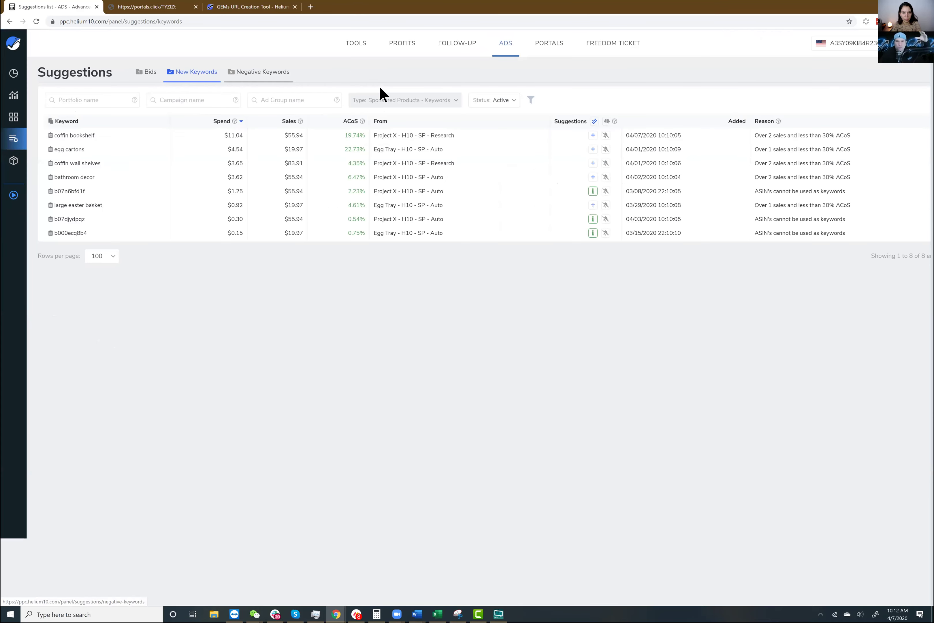
key(ctrl+minus)
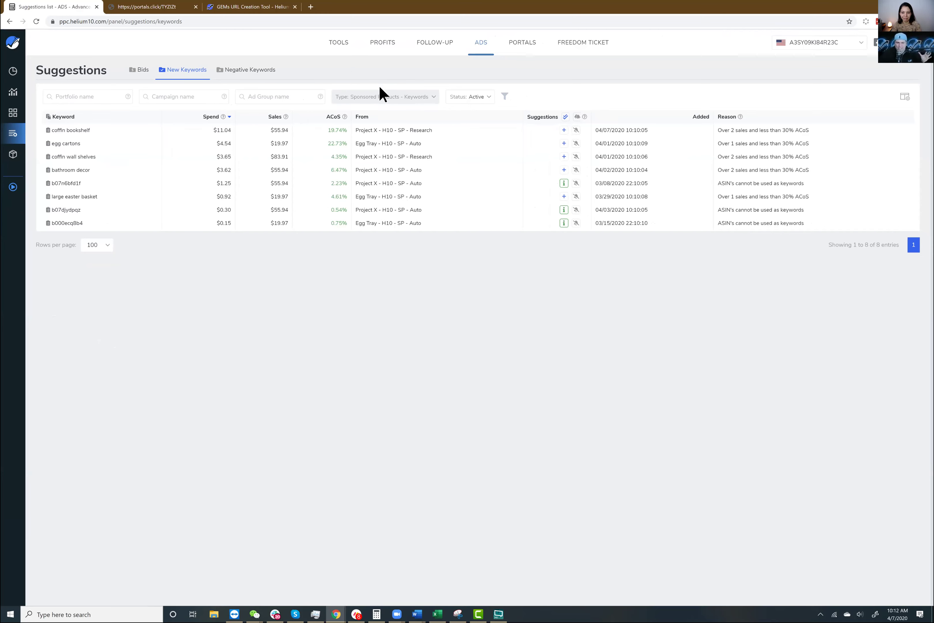
- Open the ads Analytics at Search Term Level and examine the spend and sales of individual search terms such as "horror movie decor"
mouse_move(19, 88)
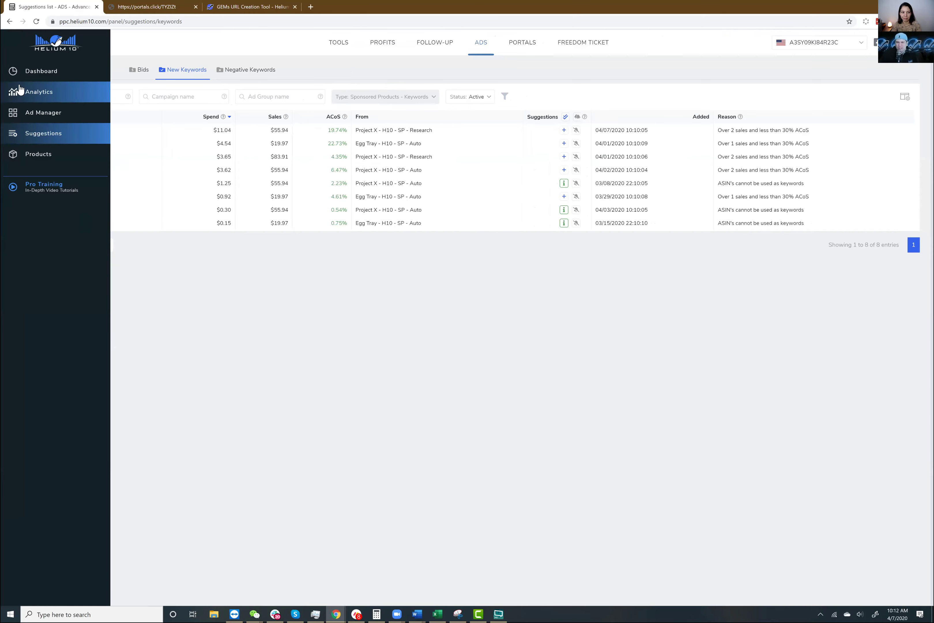
click(51, 97)
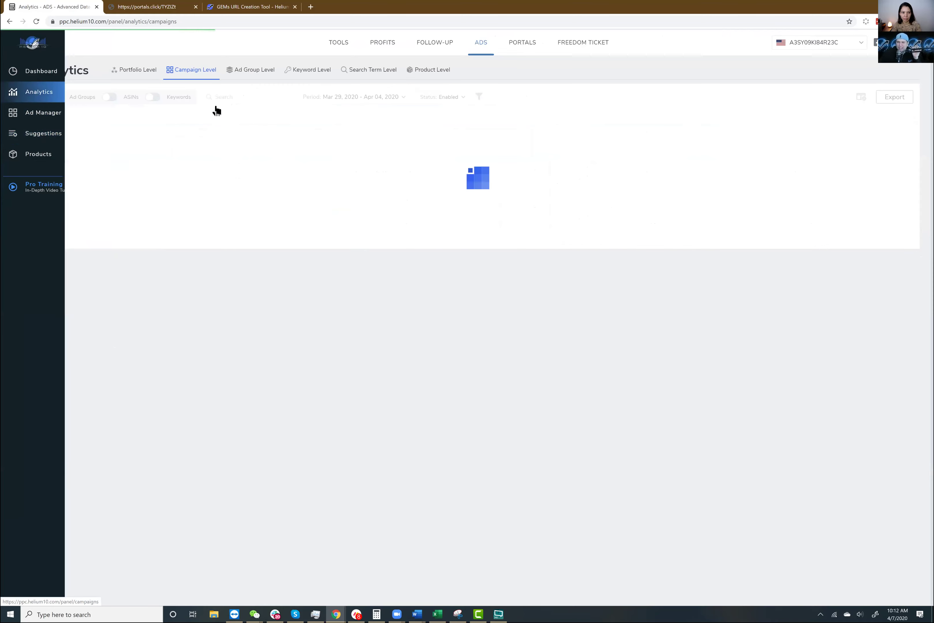
click(391, 77)
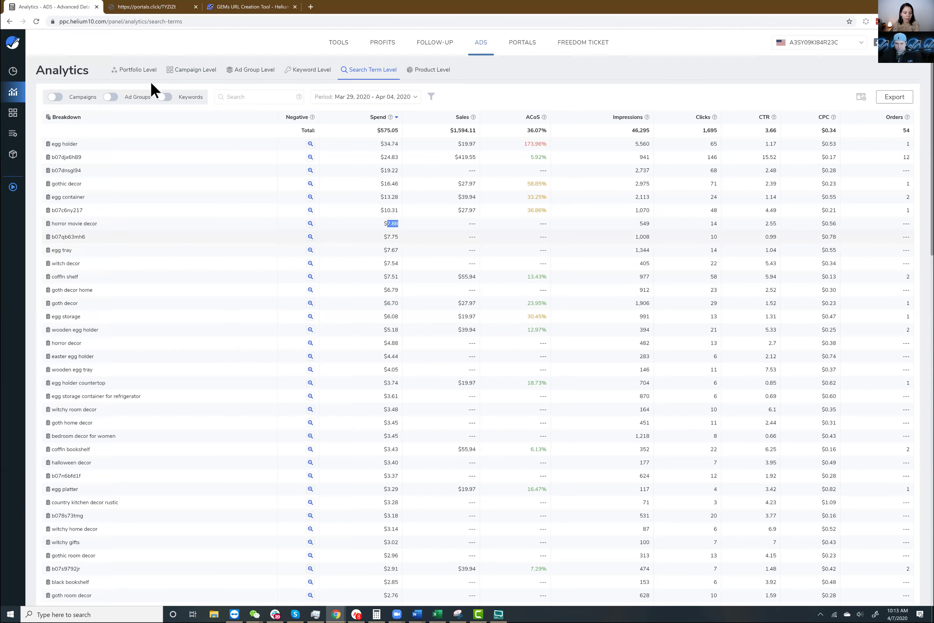
mouse_move(14, 103)
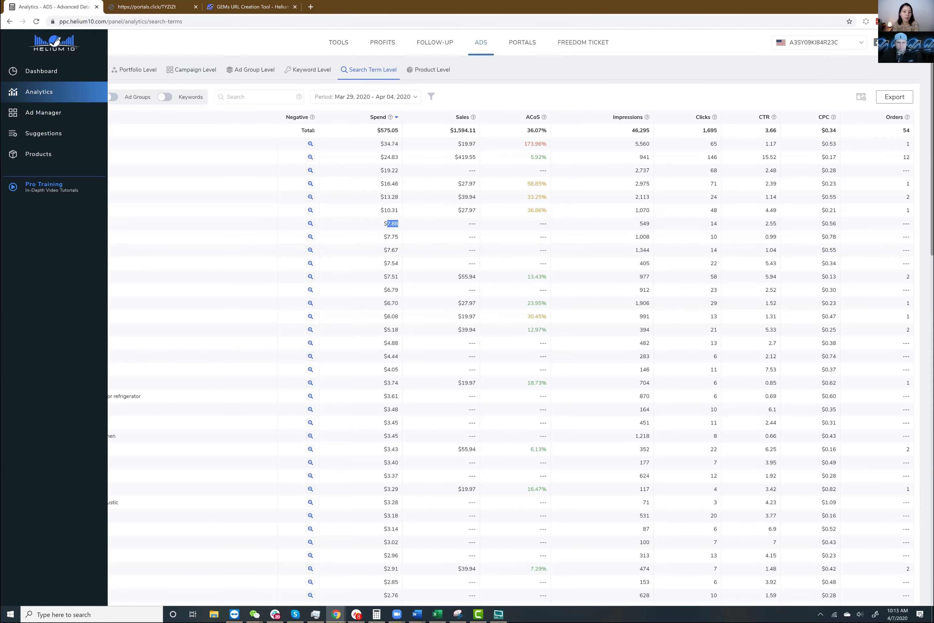